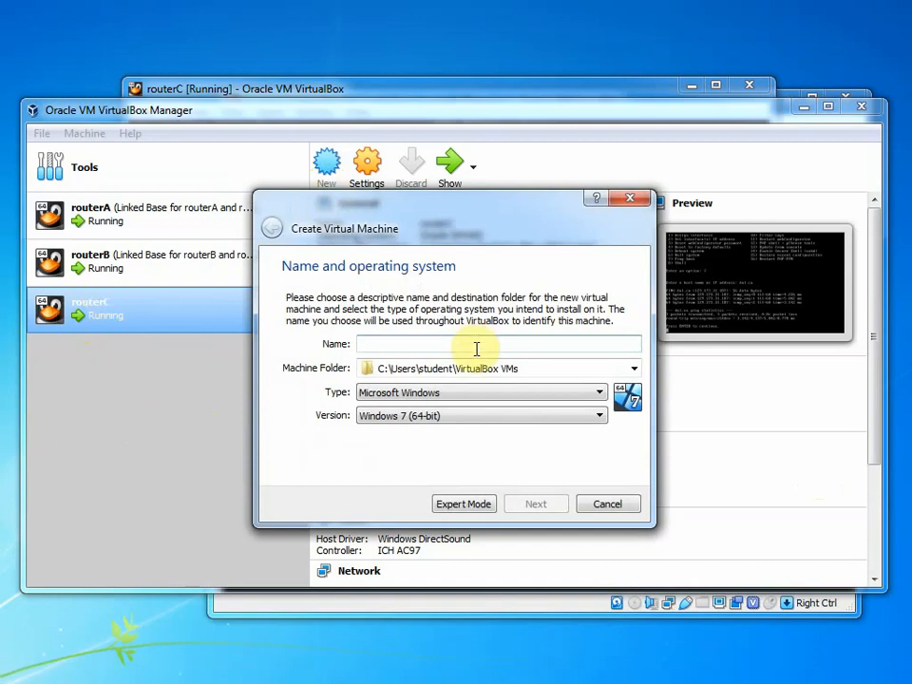
Create the Linux Oracle (64-bit) VM Client1 with default memory and a 12 GB VDI disk
type("Client1")
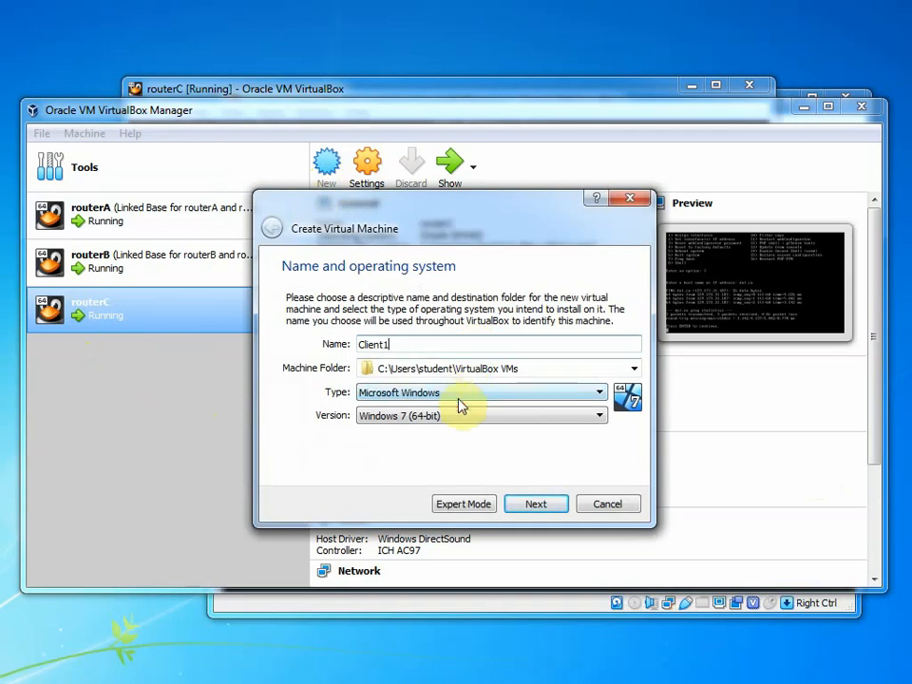
left_click(459, 393)
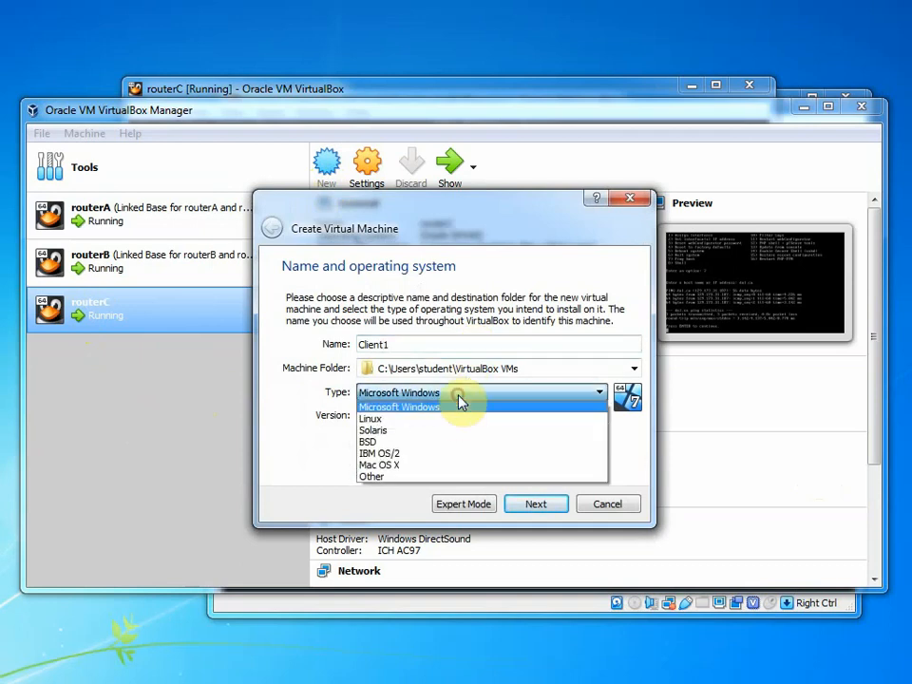
left_click(458, 419)
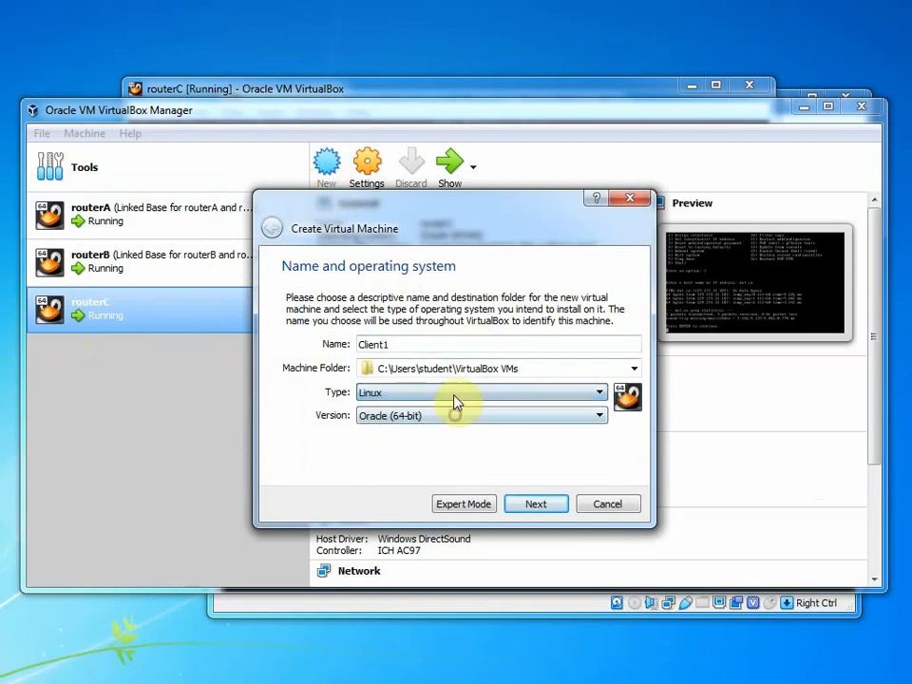
left_click(535, 515)
left_click(534, 511)
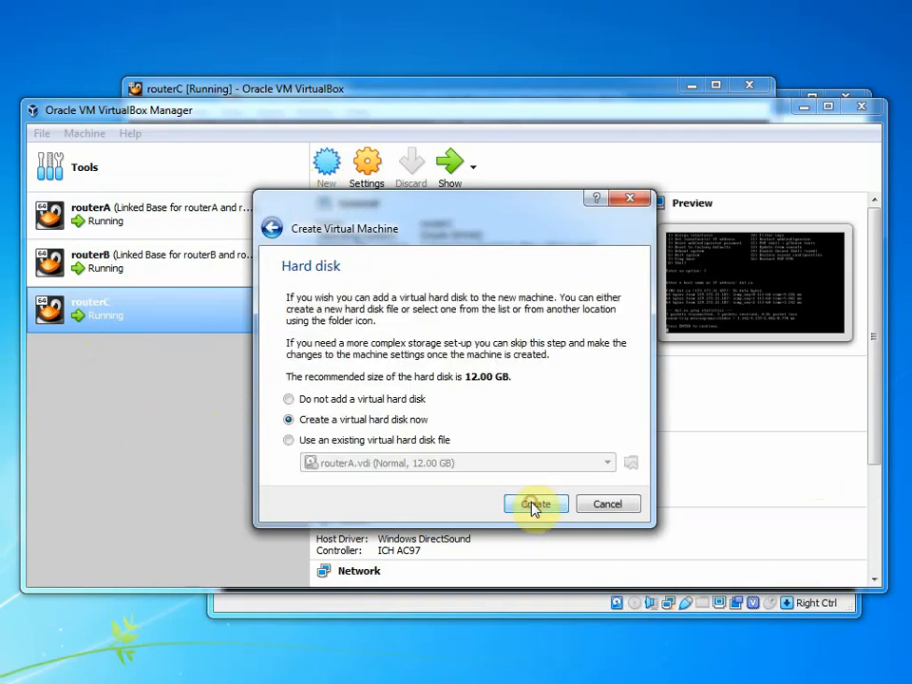
left_click(534, 506)
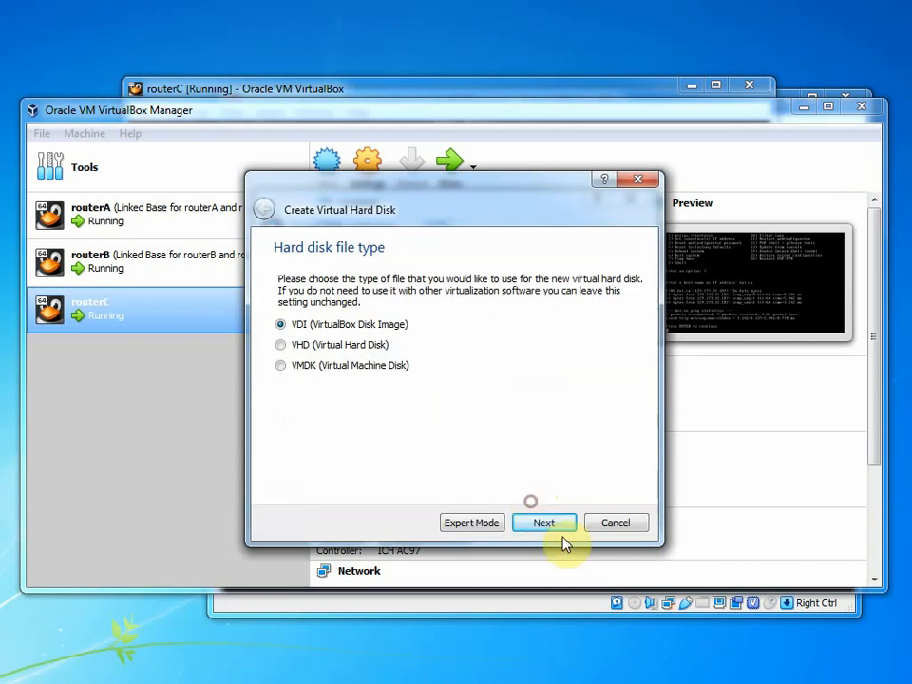
left_click(565, 527)
left_click(564, 526)
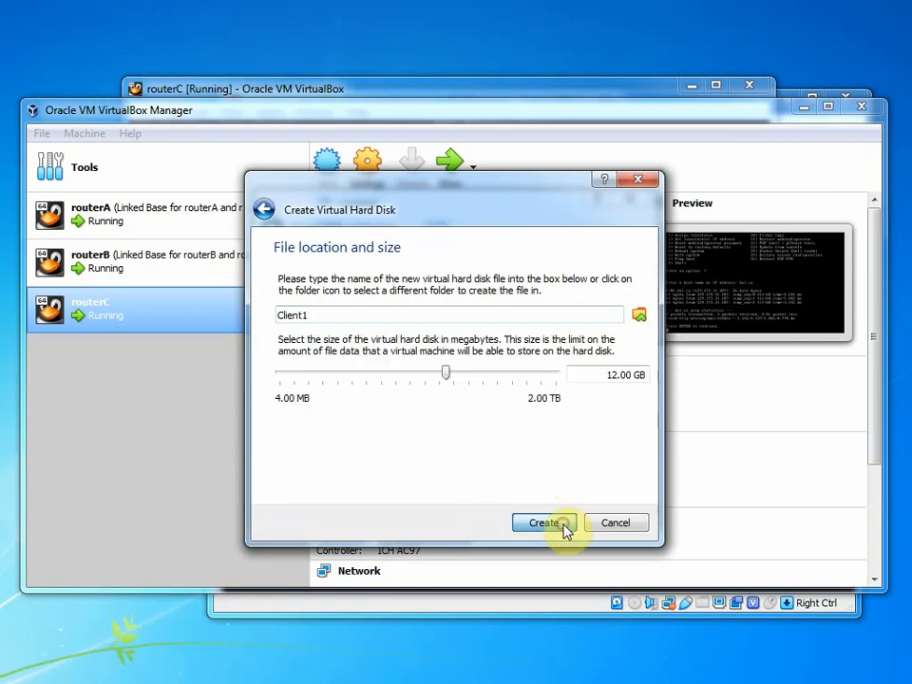
left_click(565, 529)
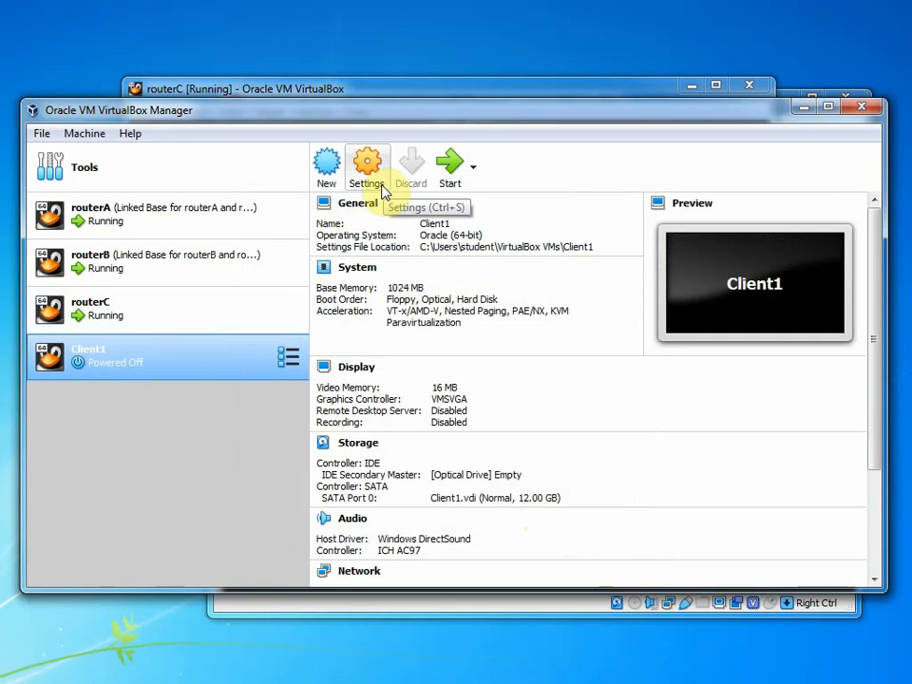
Attach Client1's Adapter 1 to Internal Network 'intnet3' and save the settings
left_click(367, 164)
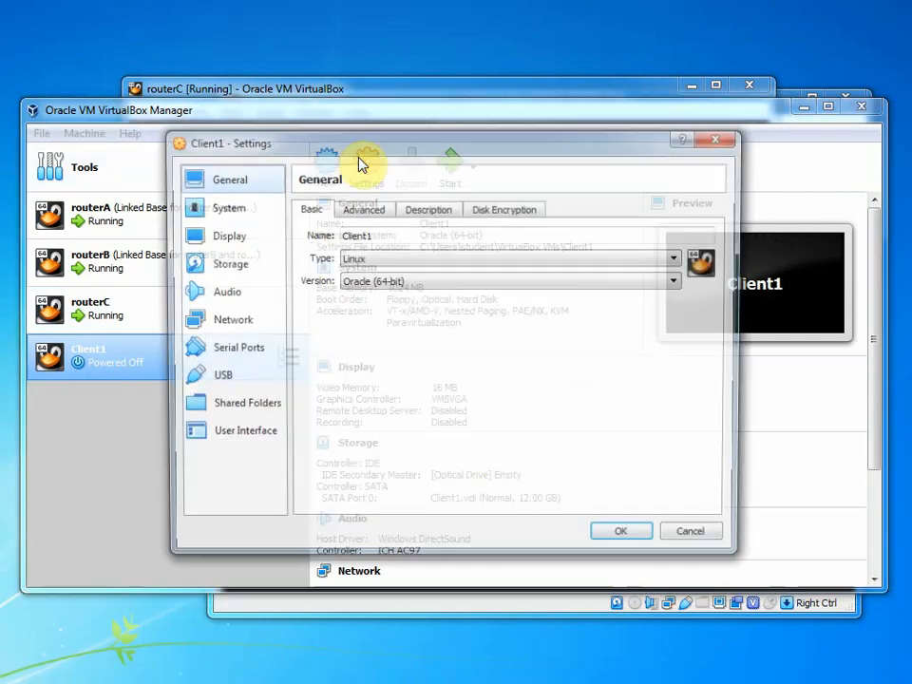
left_click(261, 320)
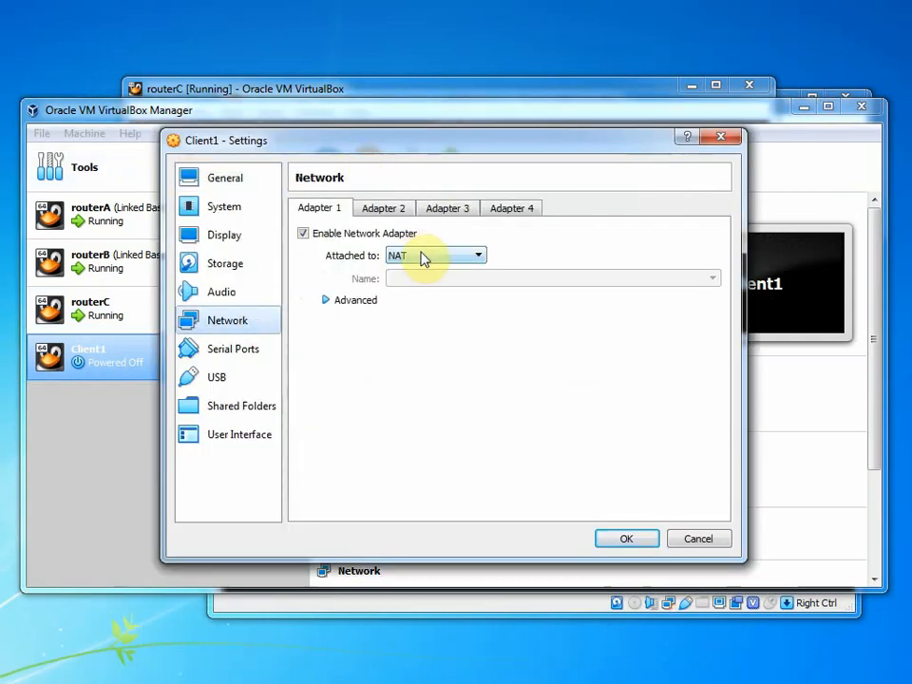
left_click(395, 213)
left_click(316, 201)
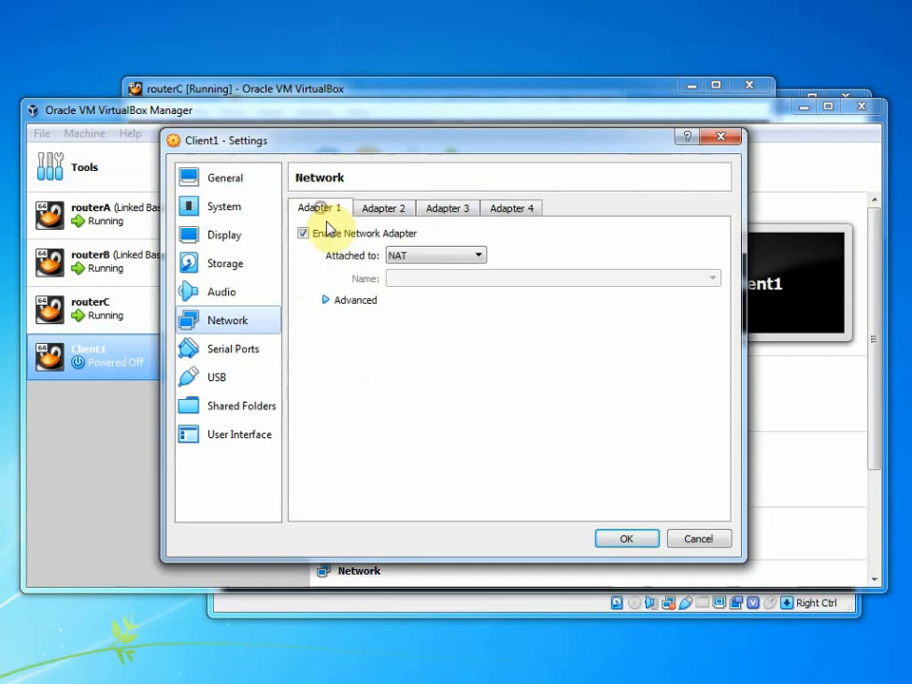
left_click(424, 259)
left_click(430, 317)
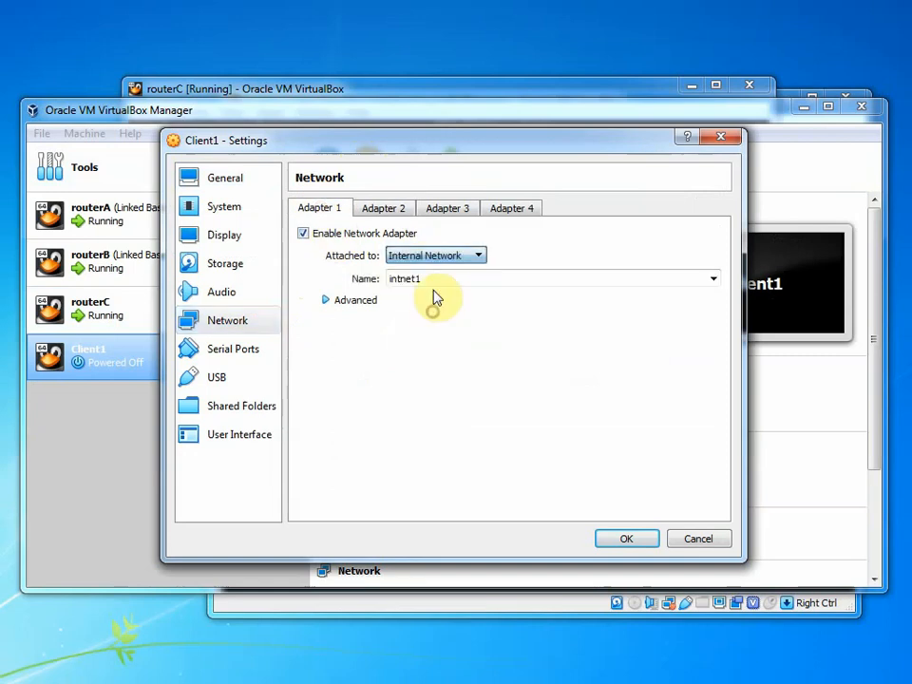
left_click(439, 279)
left_click(713, 278)
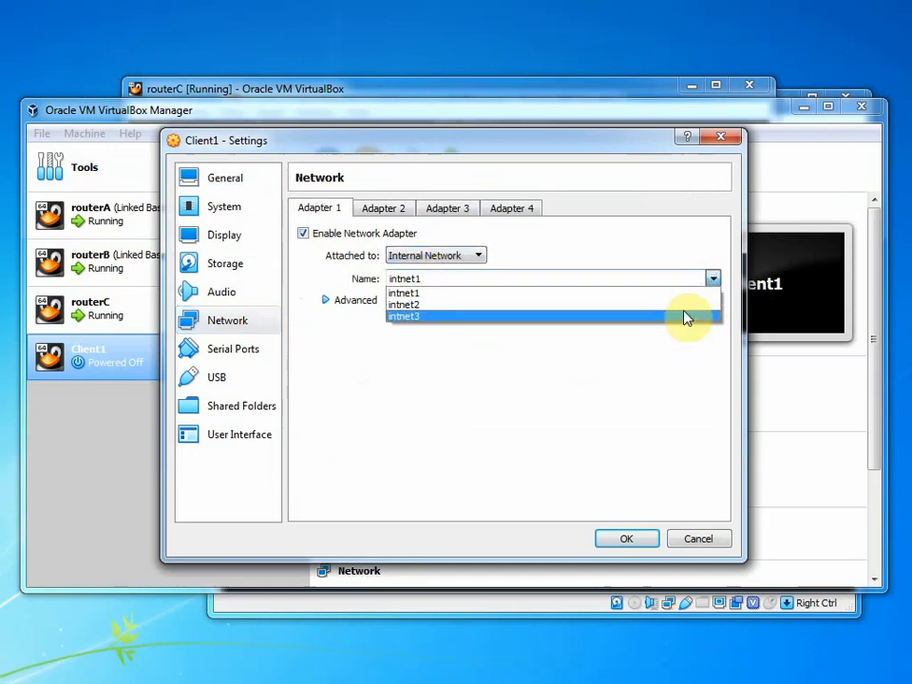
left_click(685, 314)
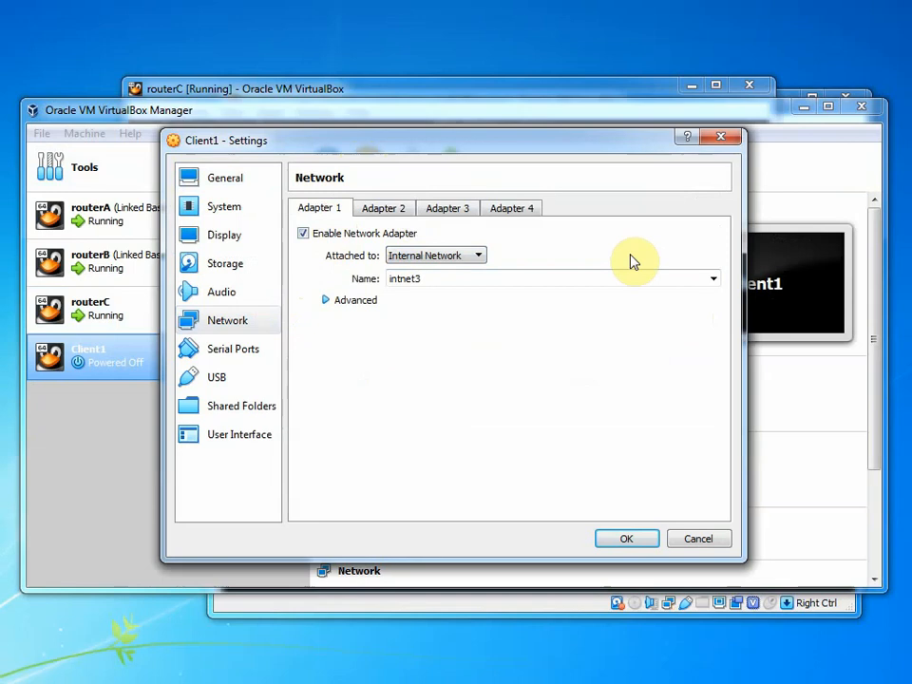
left_click(618, 540)
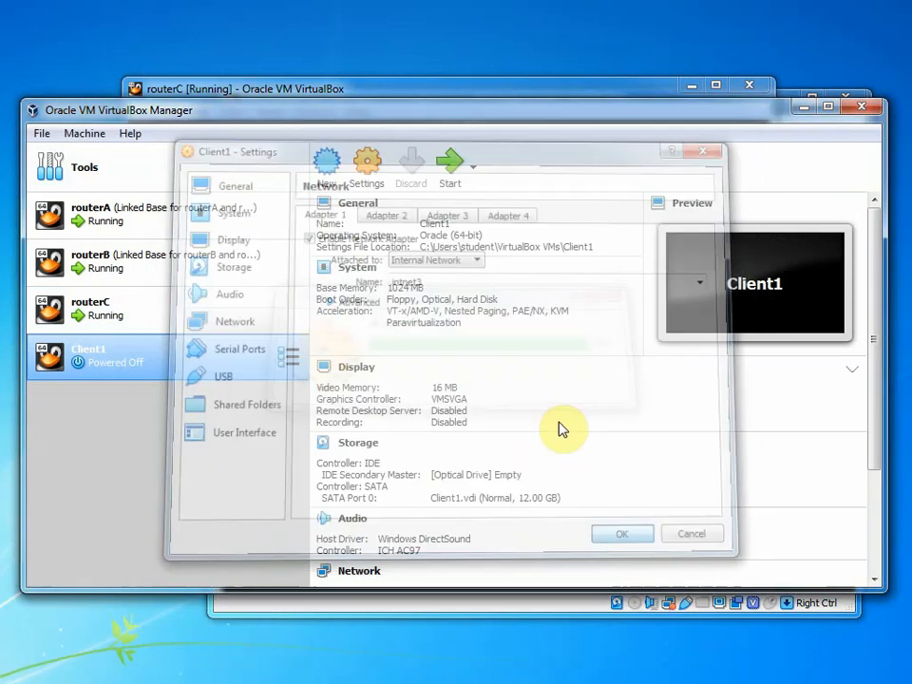
Start Client1 with lubuntu-16.04.3-desktop-amd64.iso selected as the start-up disk
left_click(450, 183)
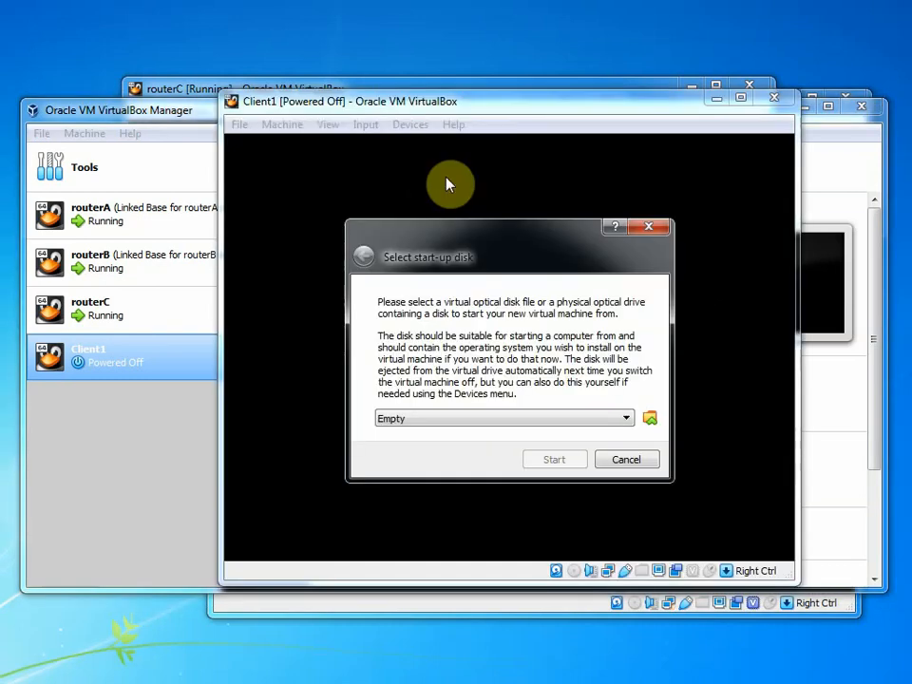
left_click(571, 421)
left_click(571, 422)
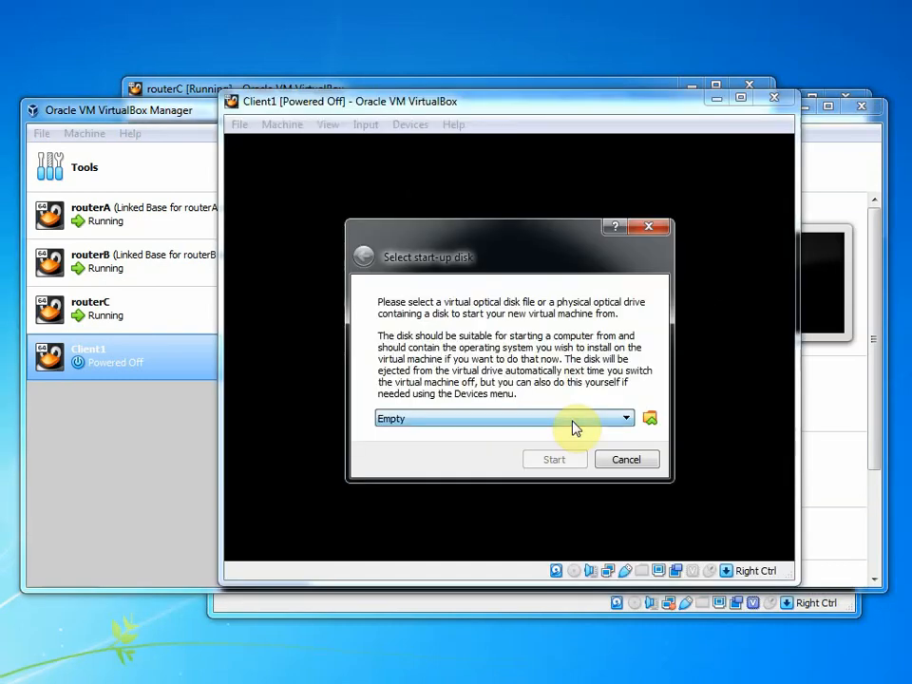
left_click(571, 421)
left_click(560, 433)
left_click(648, 419)
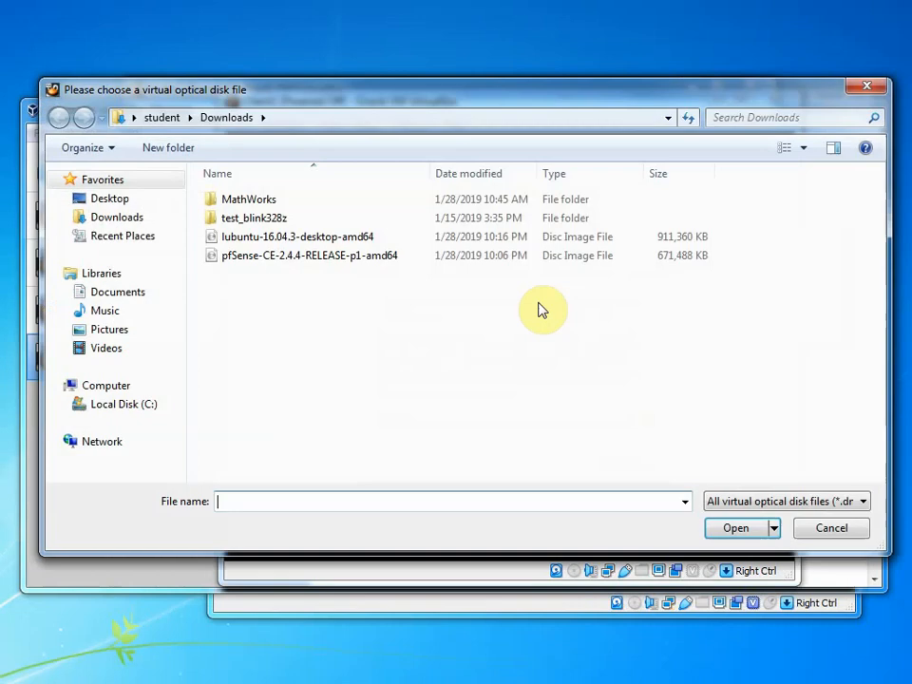
double_click(285, 238)
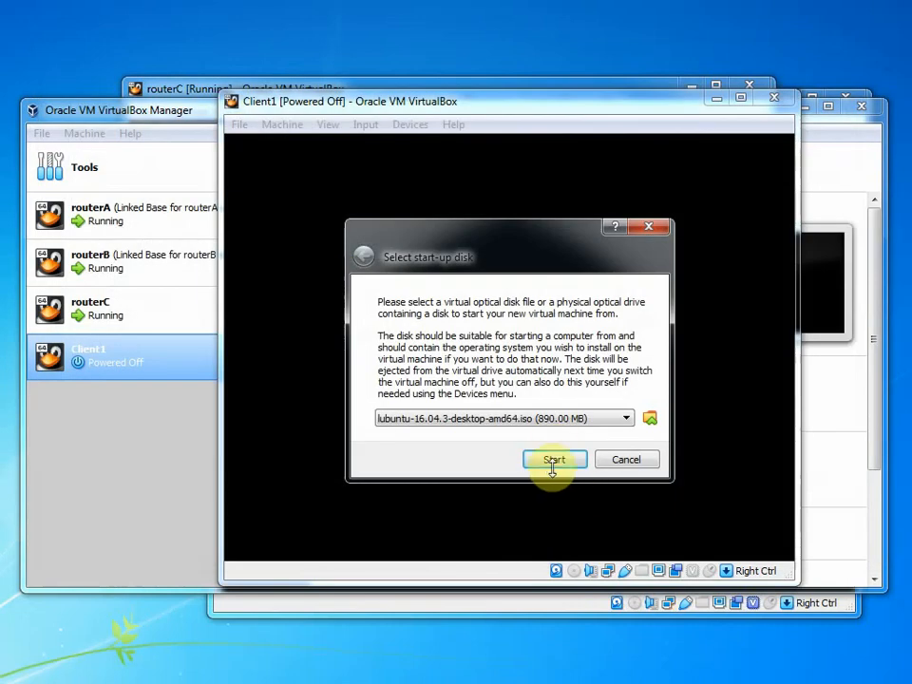
left_click(552, 460)
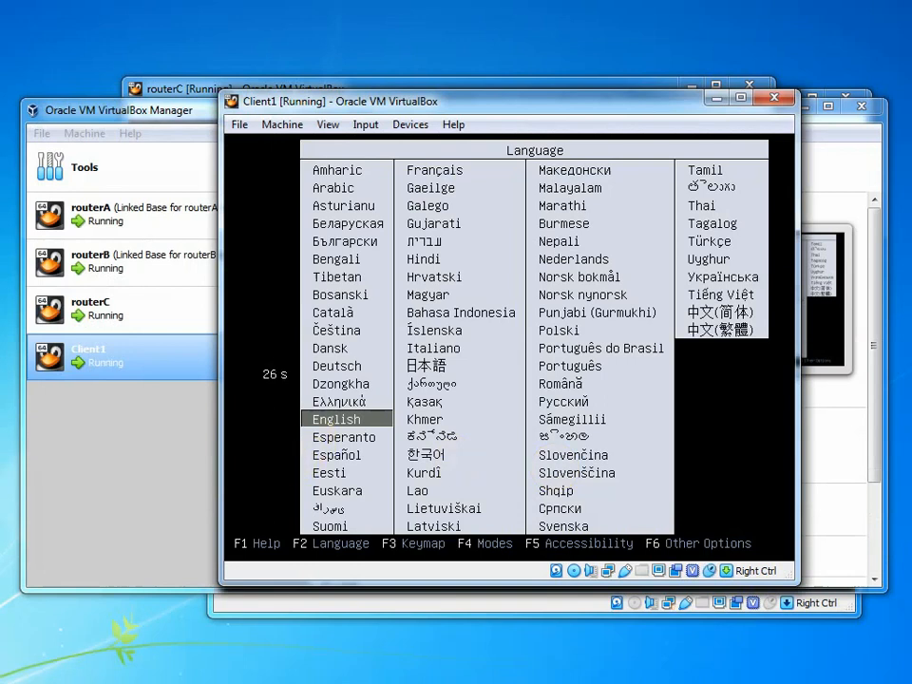
Accept English, launch Install Lubuntu from the boot menu, and reposition the VM window while it loads
key("Return")
key("Down")
key("Up")
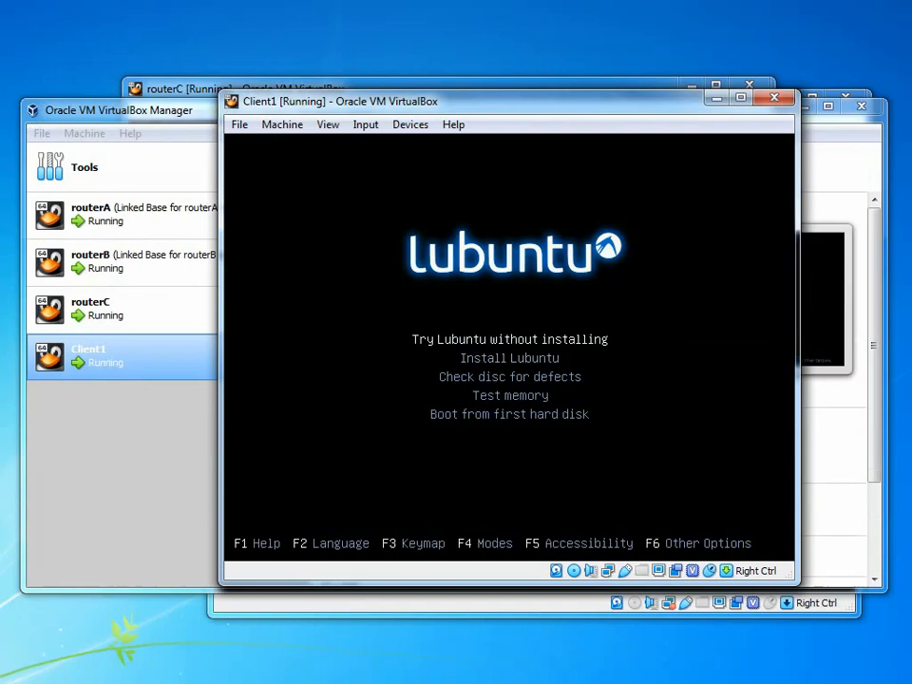
key("Down")
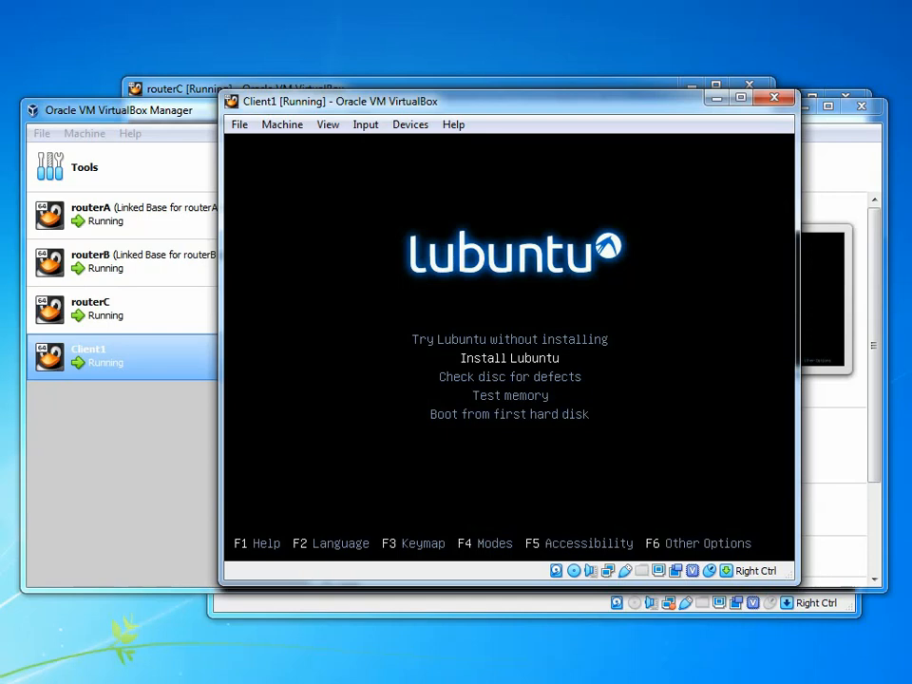
key("Return")
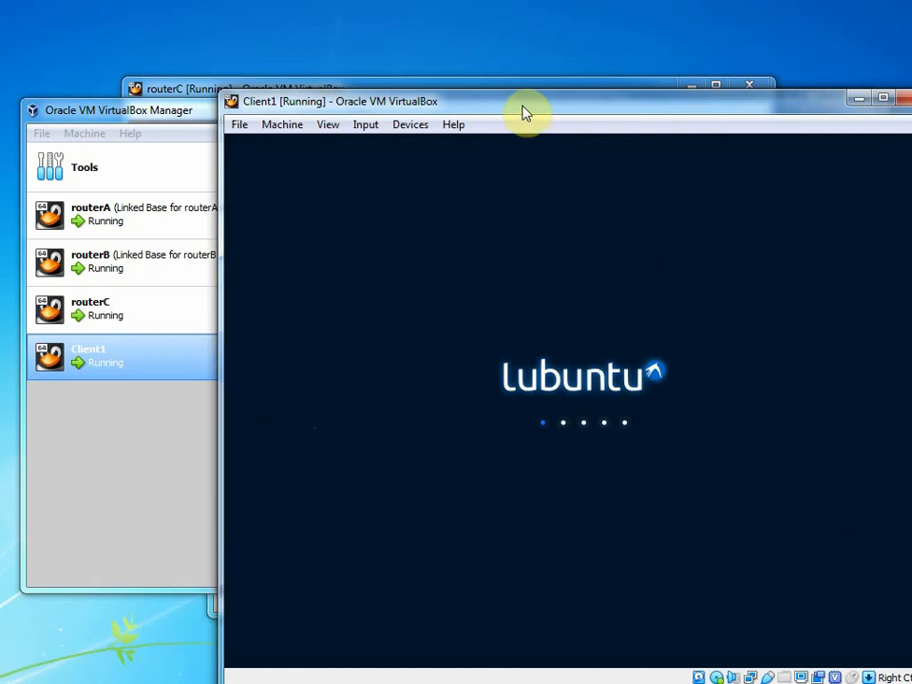
left_click_drag(502, 97, 404, 52)
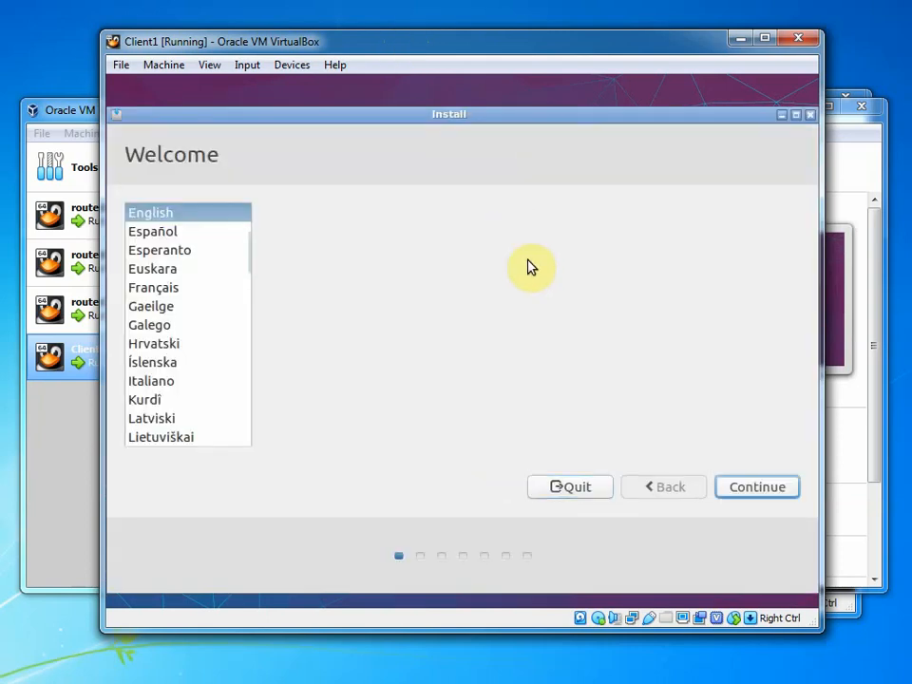
Proceed past Welcome and Preparing, install with Erase disk, confirm disk changes, and accept New York
left_click(749, 487)
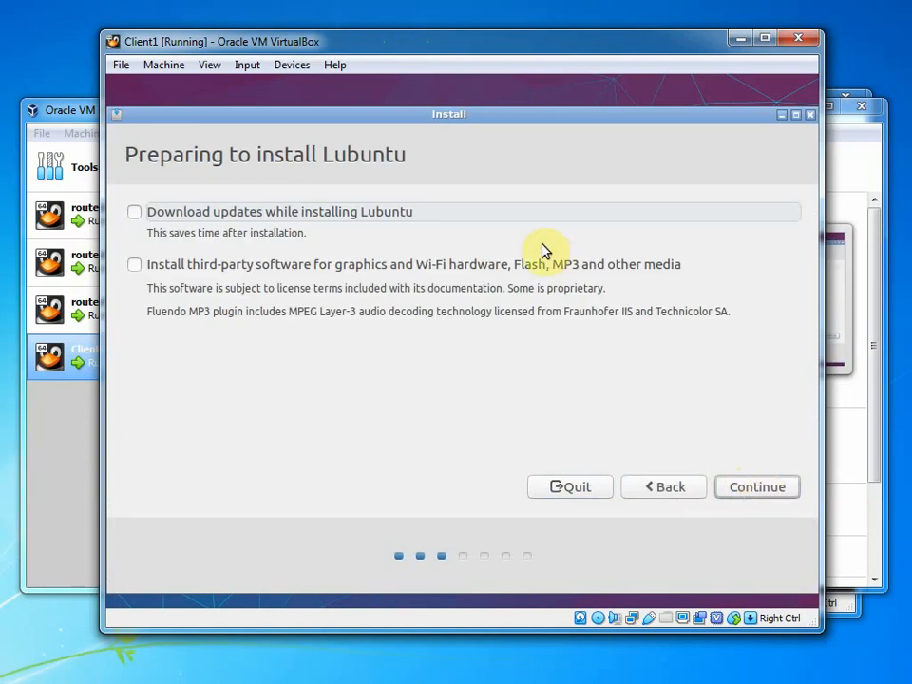
left_click(736, 496)
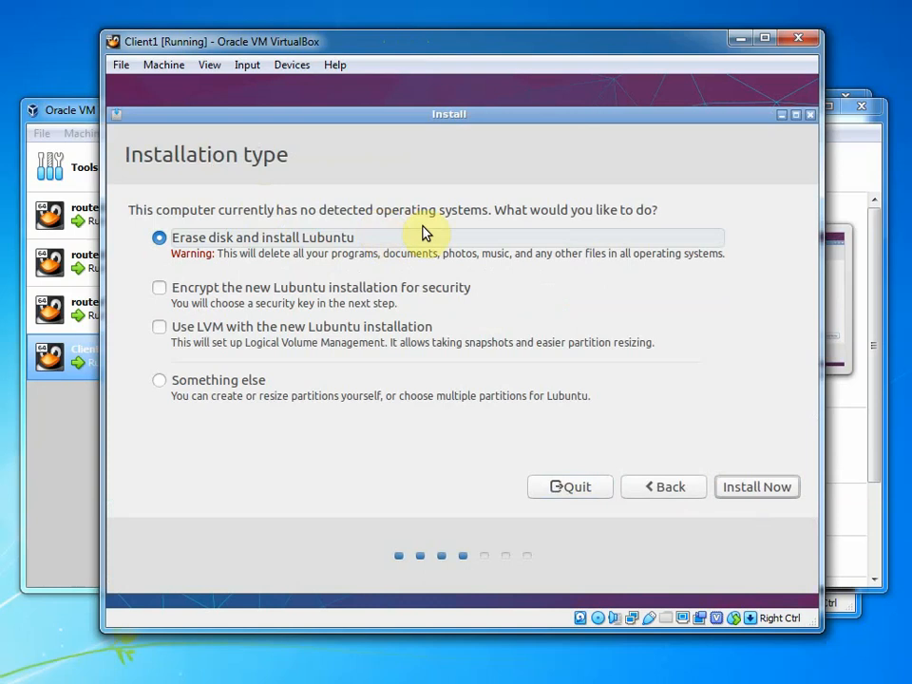
left_click(738, 486)
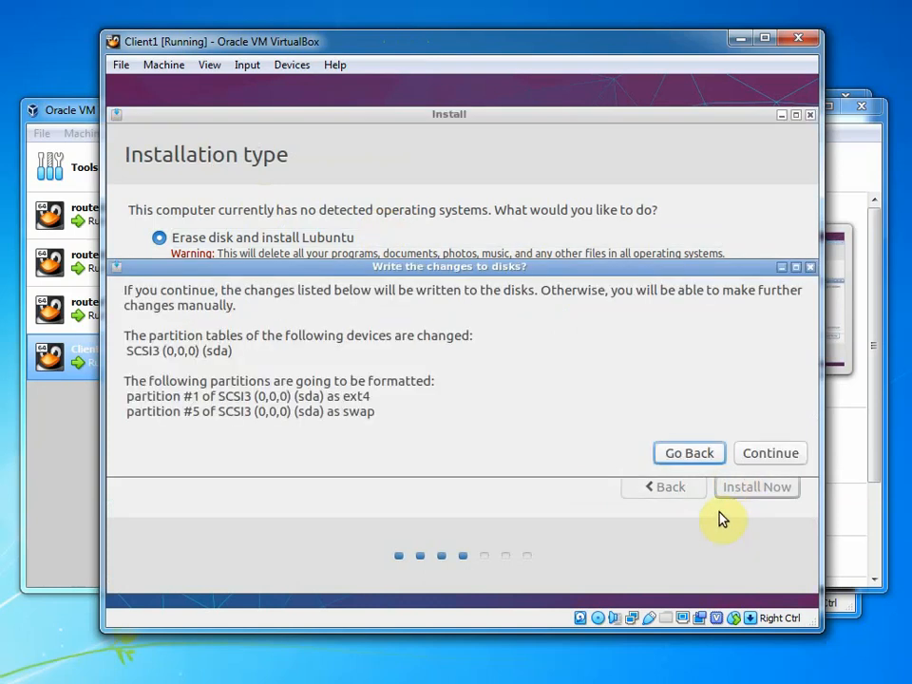
left_click(750, 456)
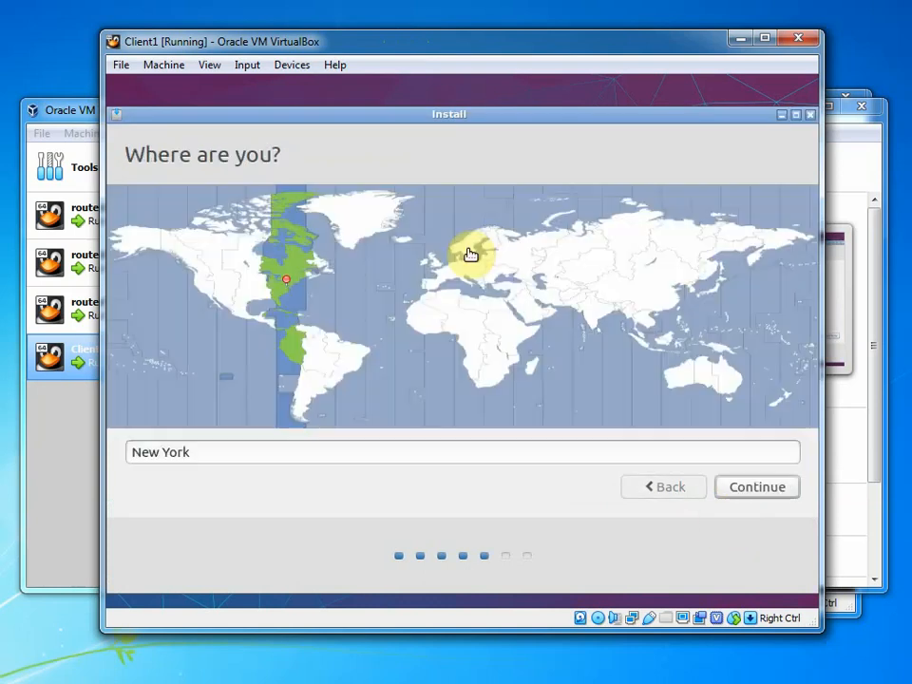
left_click(763, 486)
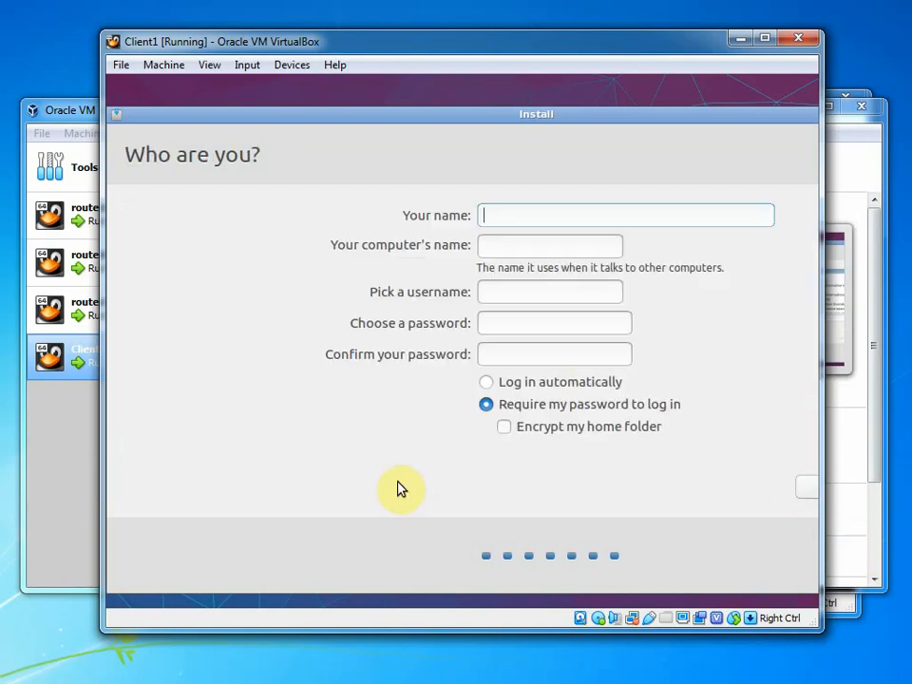
Enter the student account name, type and confirm the account password, and continue installing
type("student")
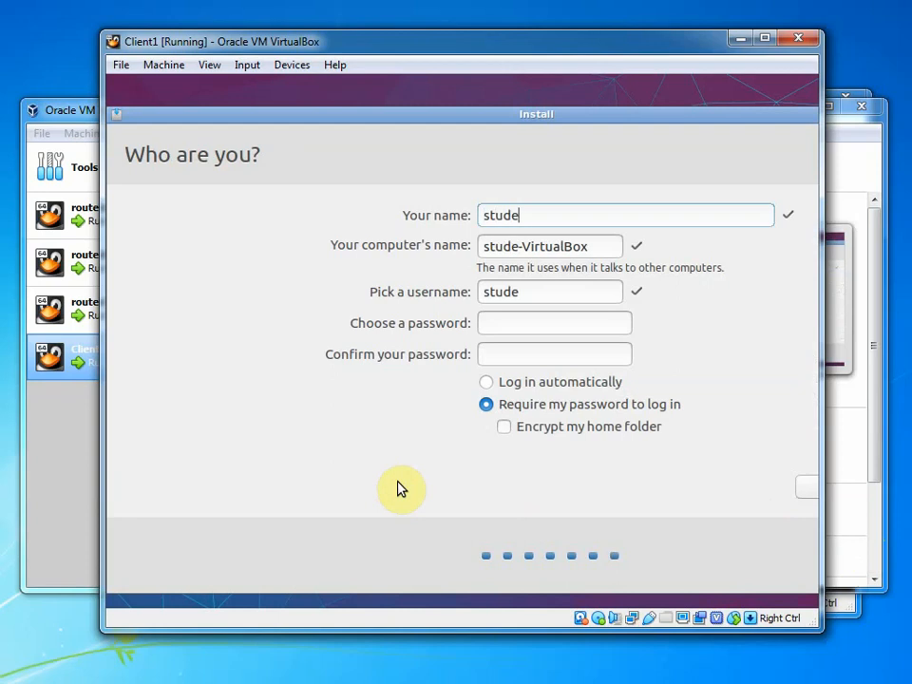
key("Tab")
key("Tab")
key("Tab")
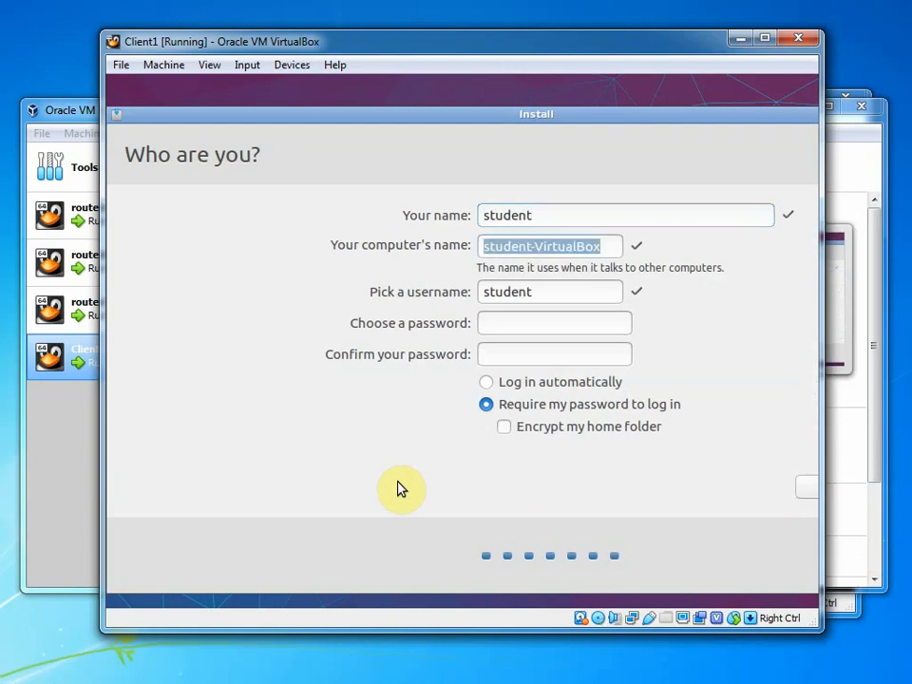
type("student")
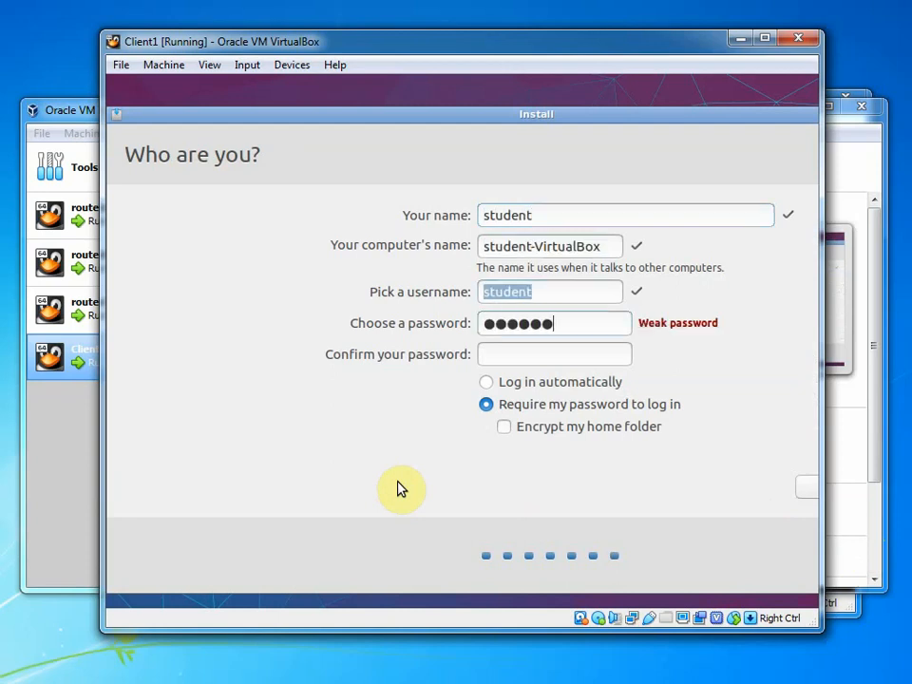
key("Tab")
type("student")
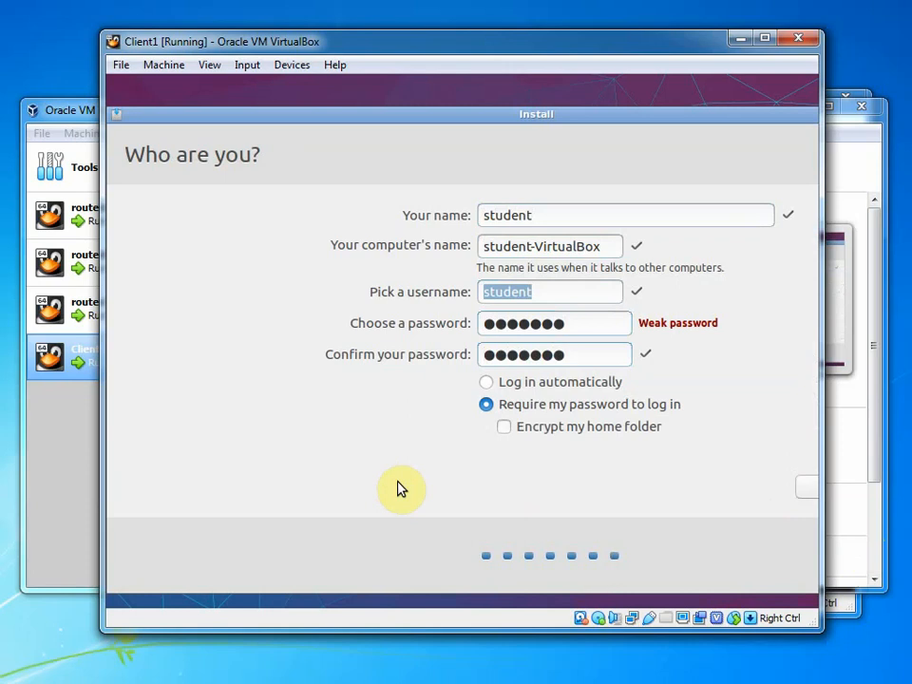
key("Return")
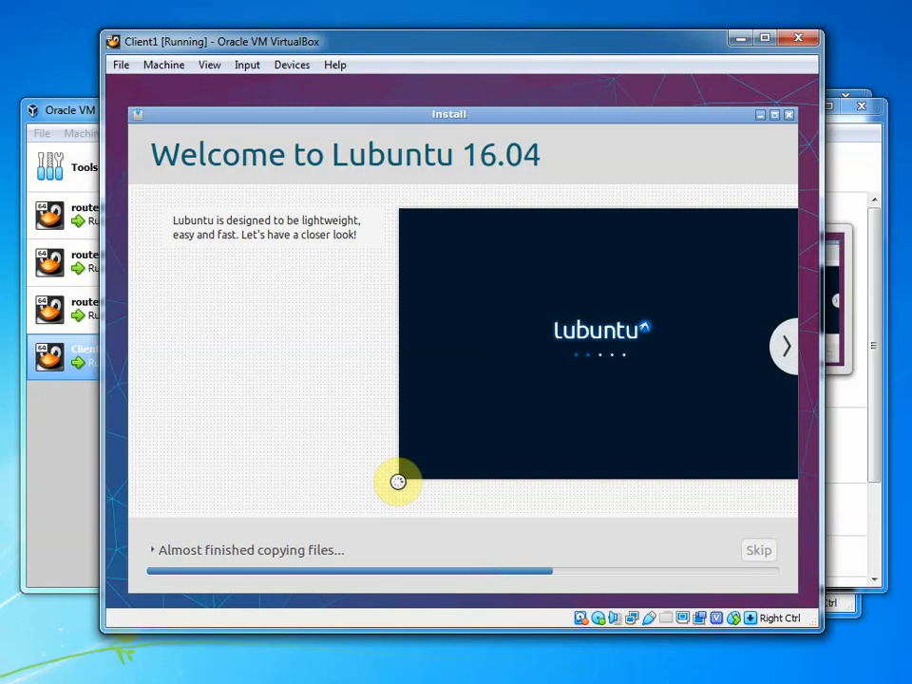
Check the Devices menu and expand the installer's detailed console log during file retrieval
left_click(286, 67)
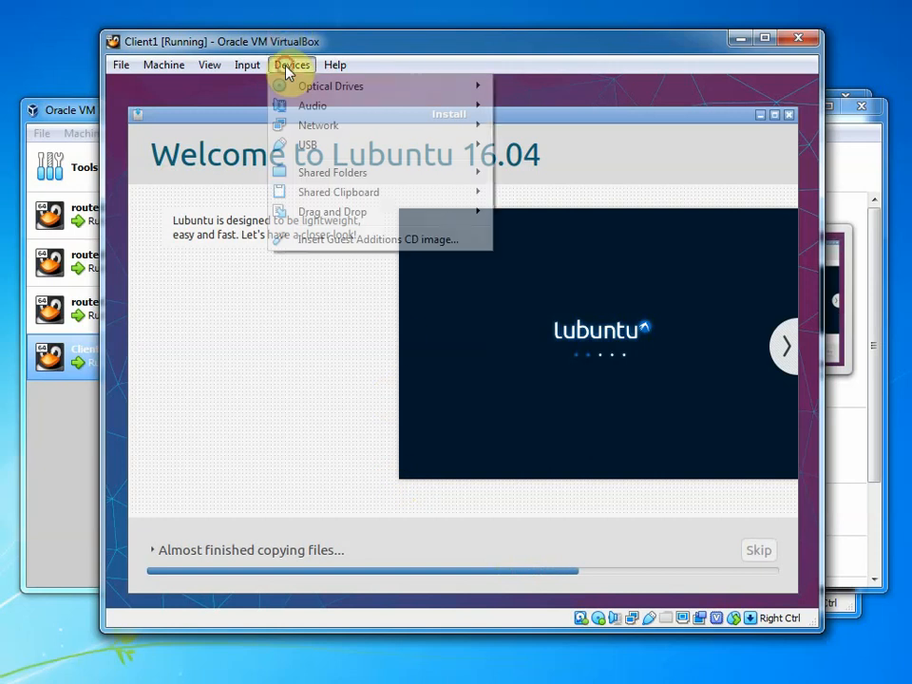
left_click(287, 68)
left_click(286, 68)
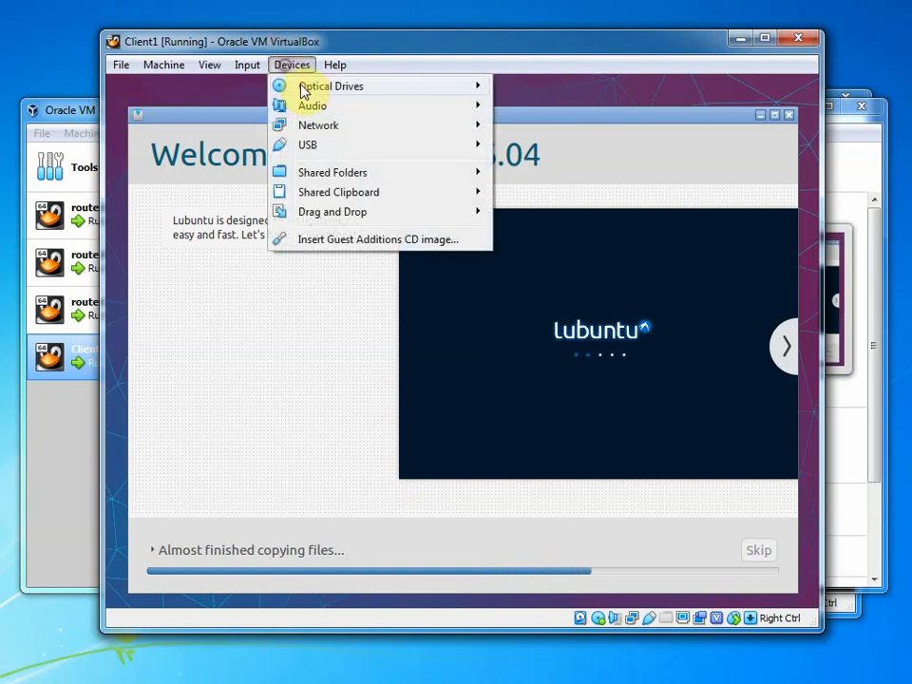
left_click(300, 69)
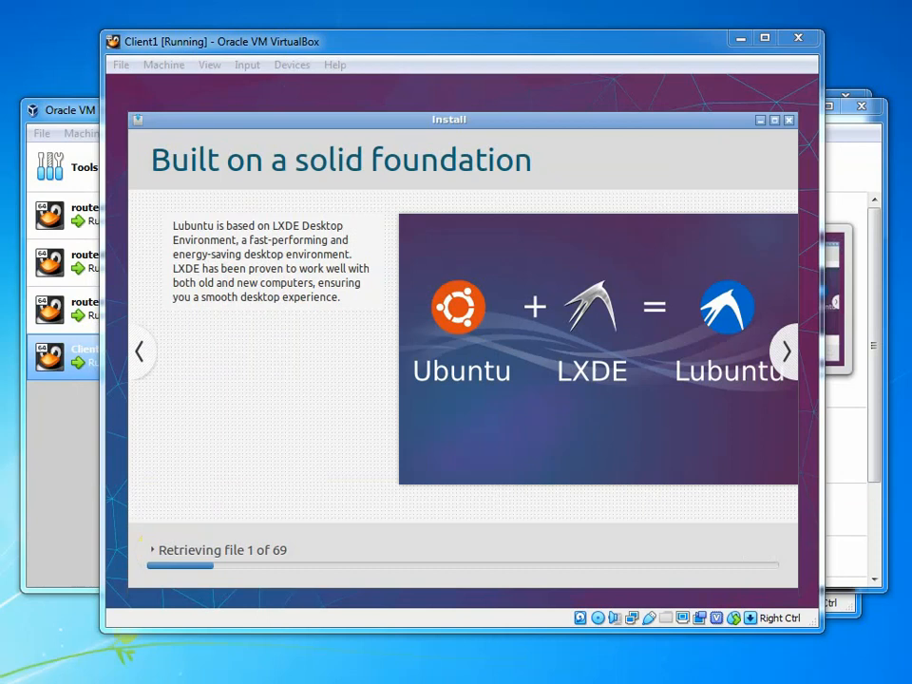
left_click(153, 548)
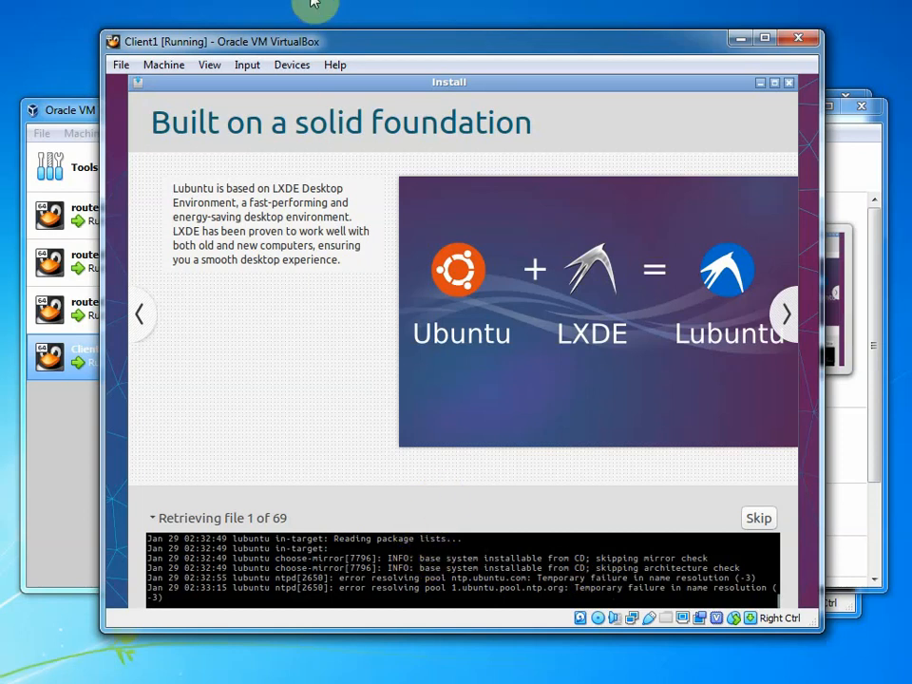
left_click(287, 64)
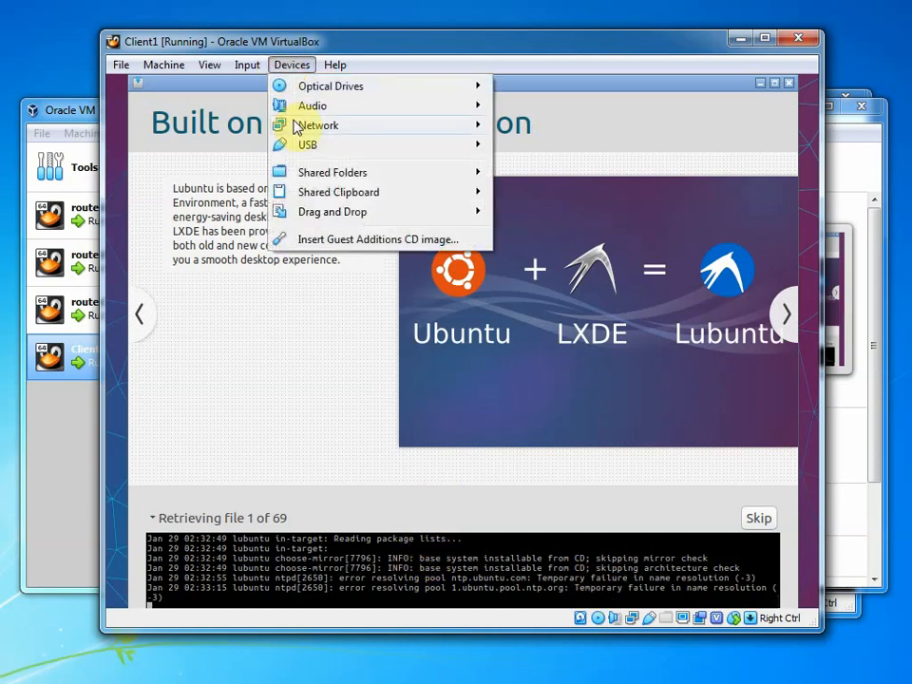
Open Client1's Network Settings from the Devices > Network menu, showing Adapter 1 on intnet3
mouse_move(296, 126)
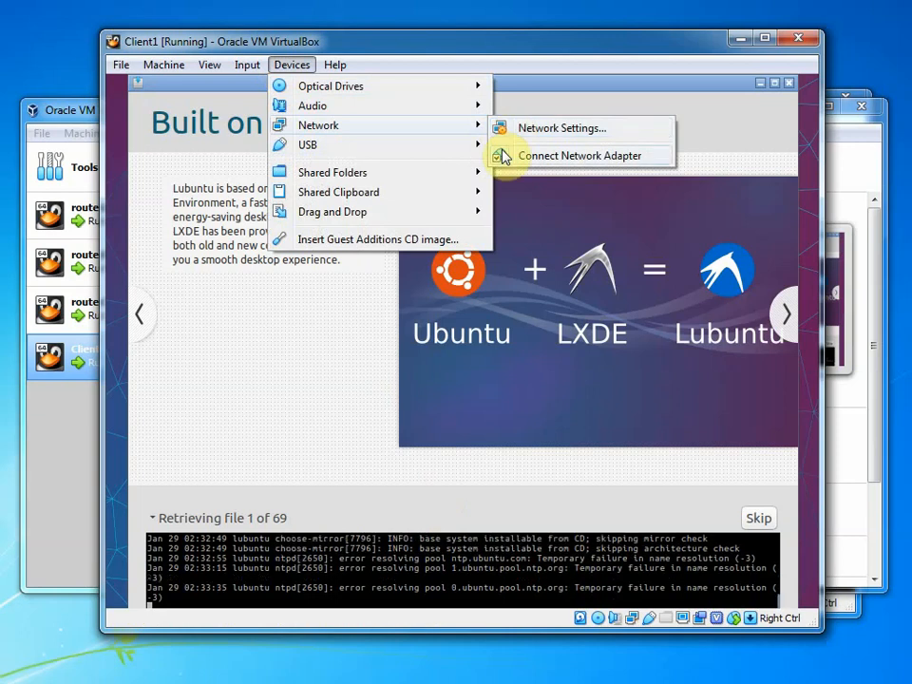
left_click(511, 128)
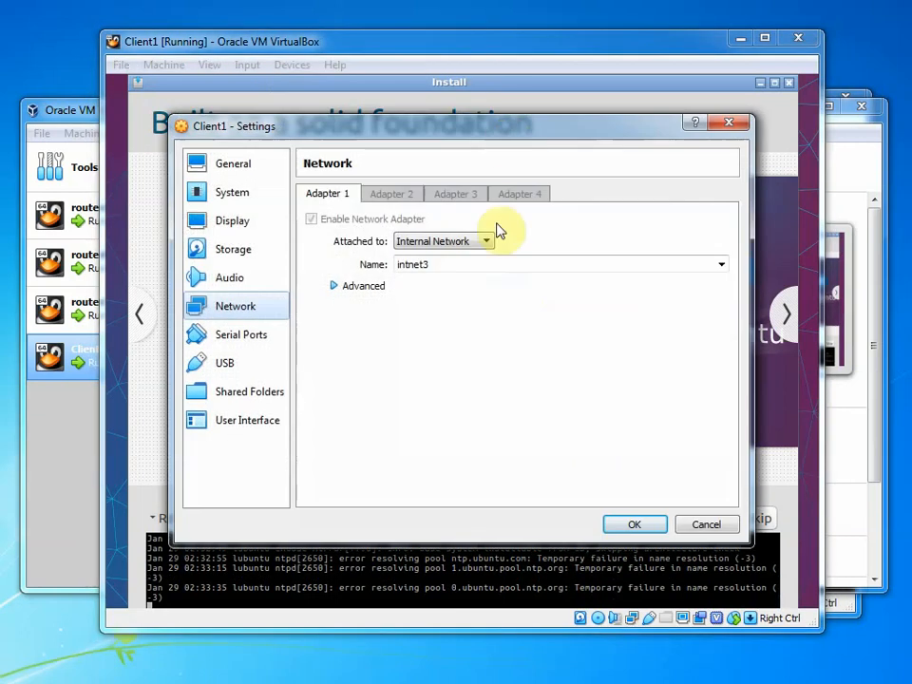
Cancel the network settings unchanged and disconnect Client1's network adapter
left_click(694, 524)
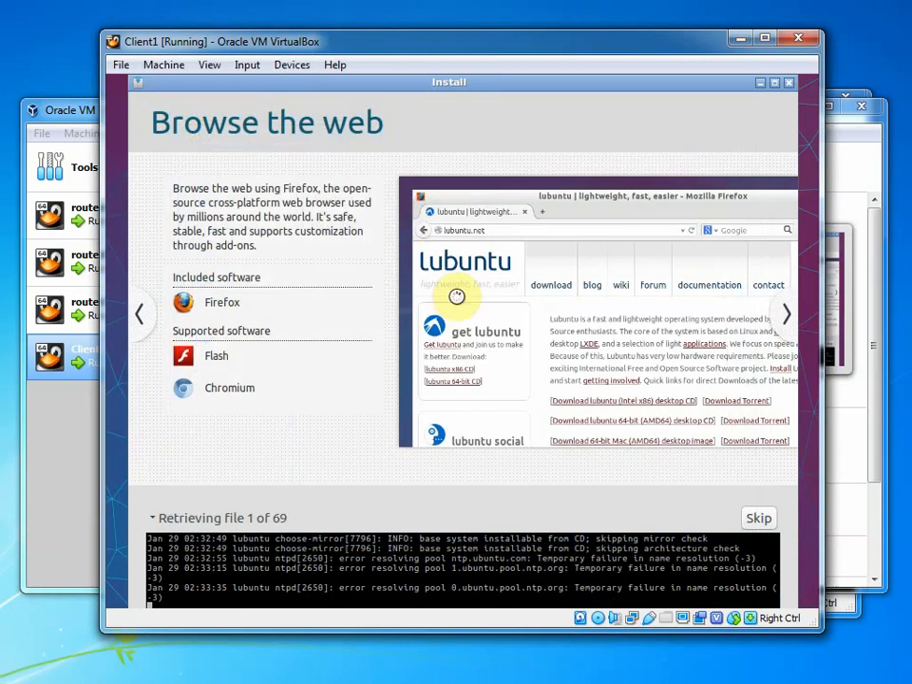
left_click(291, 64)
mouse_move(319, 130)
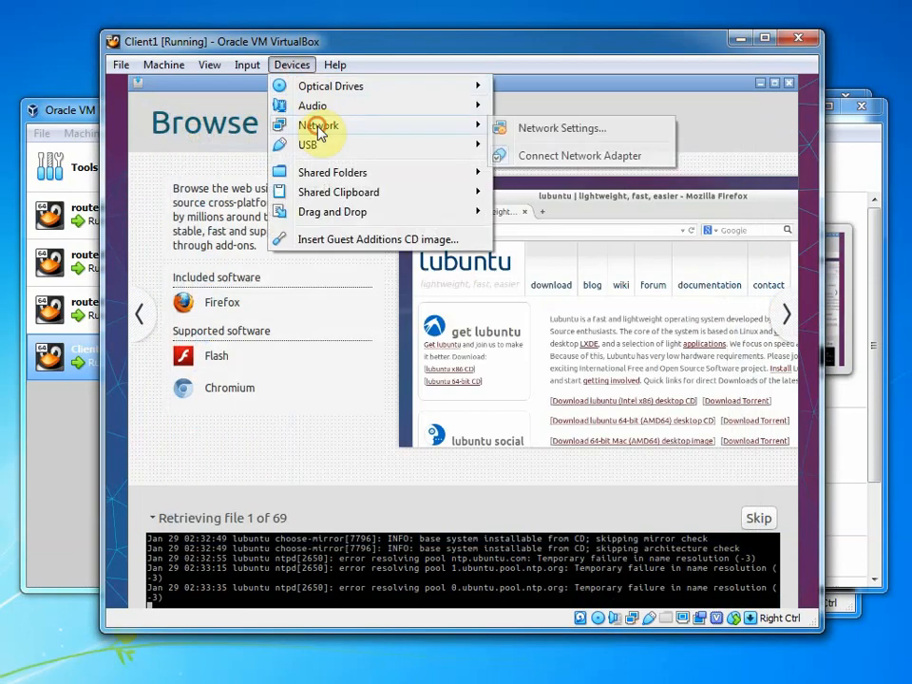
left_click(543, 154)
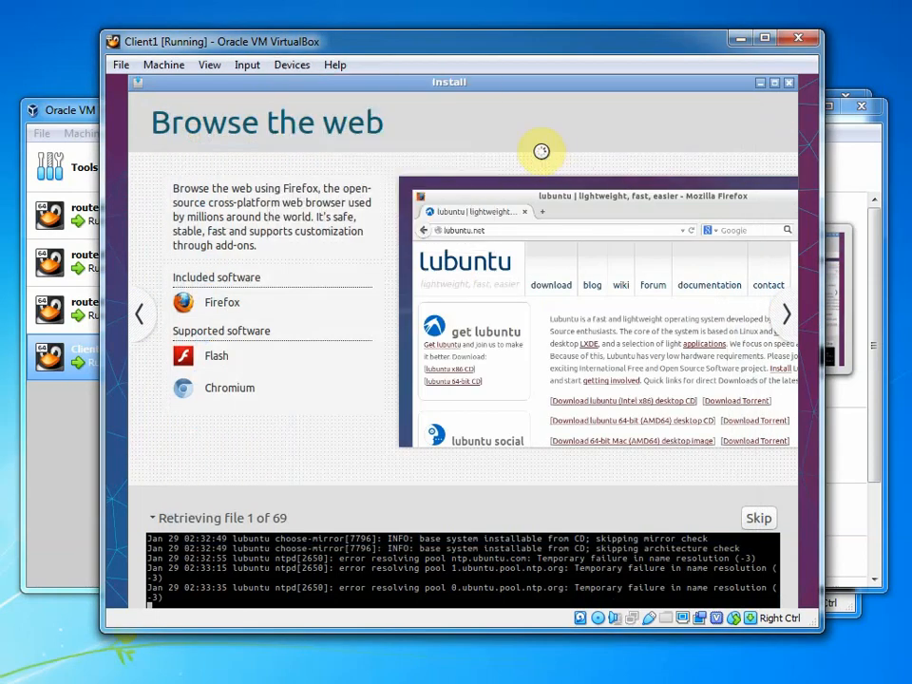
Recheck the Devices network menu, then expand and collapse the installer's console log
left_click(292, 65)
mouse_move(319, 127)
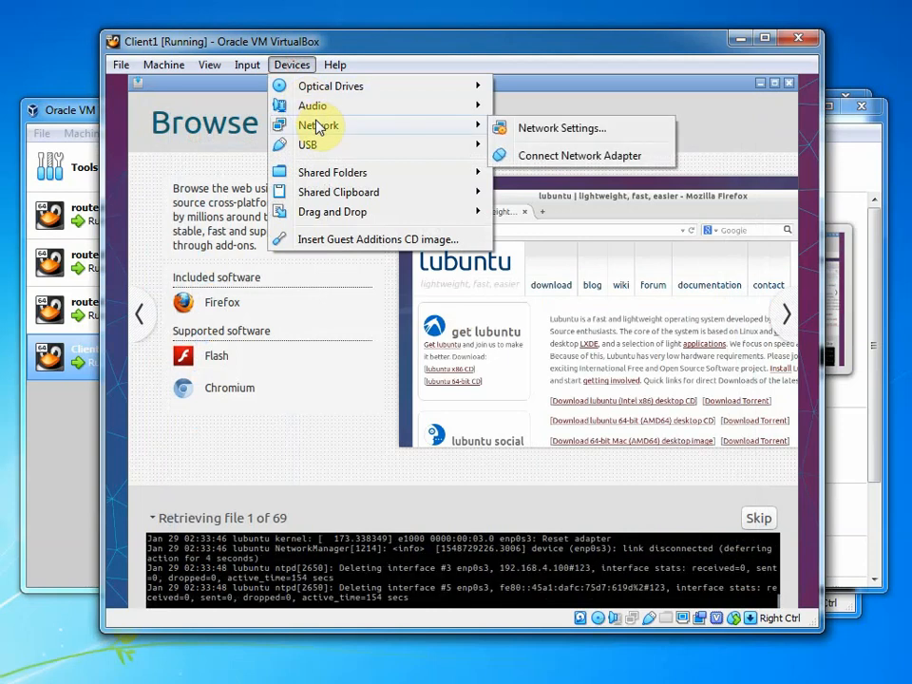
left_click(162, 515)
left_click(152, 550)
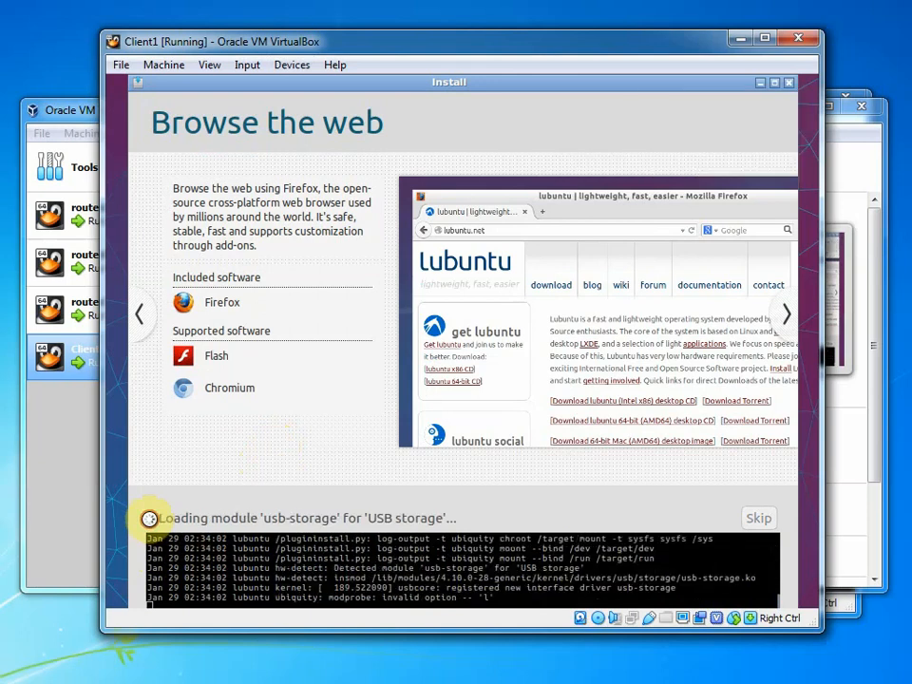
left_click(147, 519)
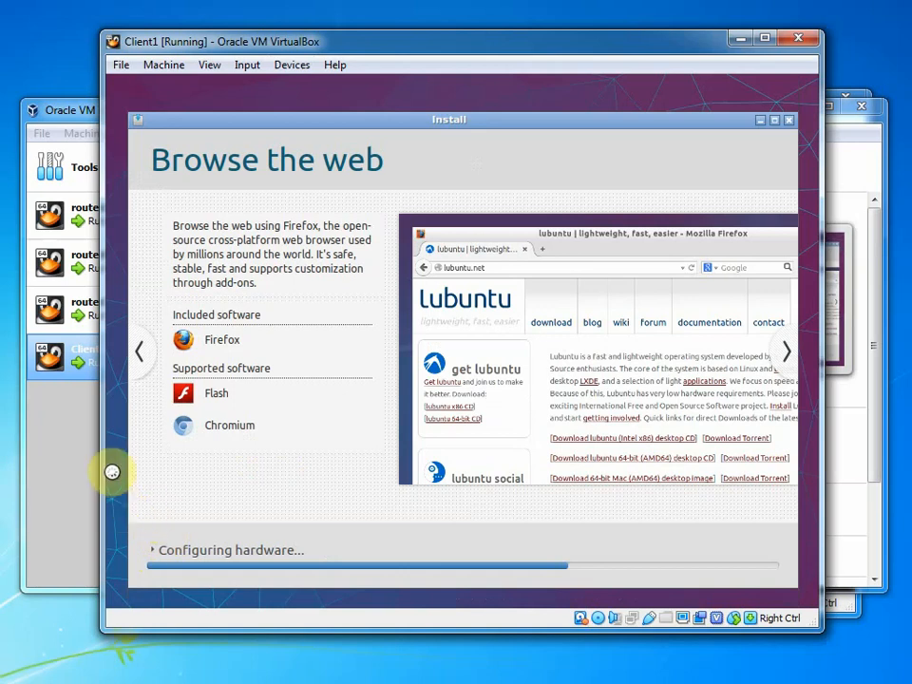
left_click(290, 65)
Switch Adapter 1 briefly to NAT, then back to Internal Network intnet3, and save
mouse_move(450, 133)
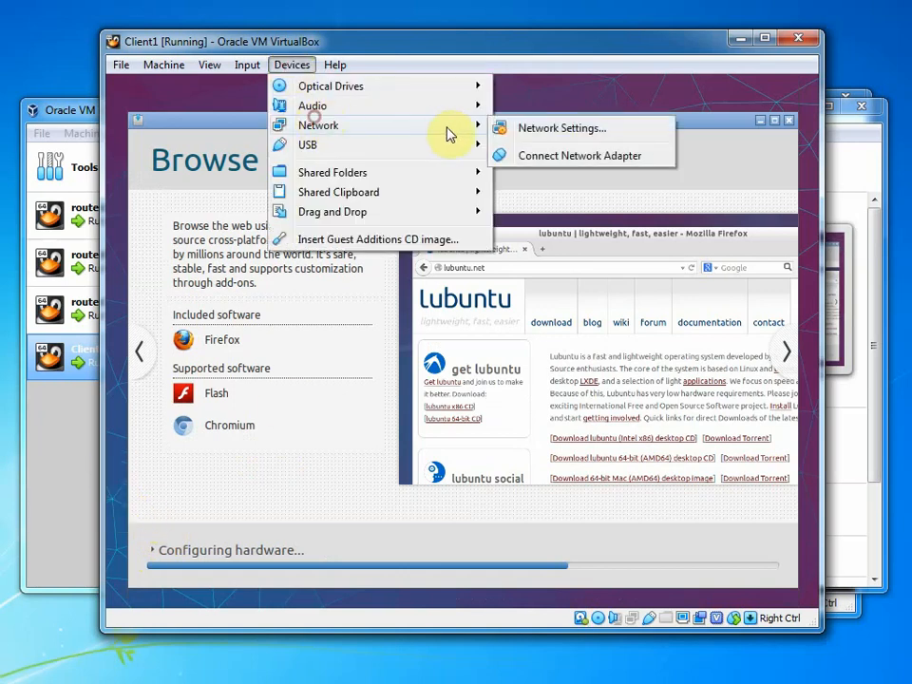
left_click(500, 128)
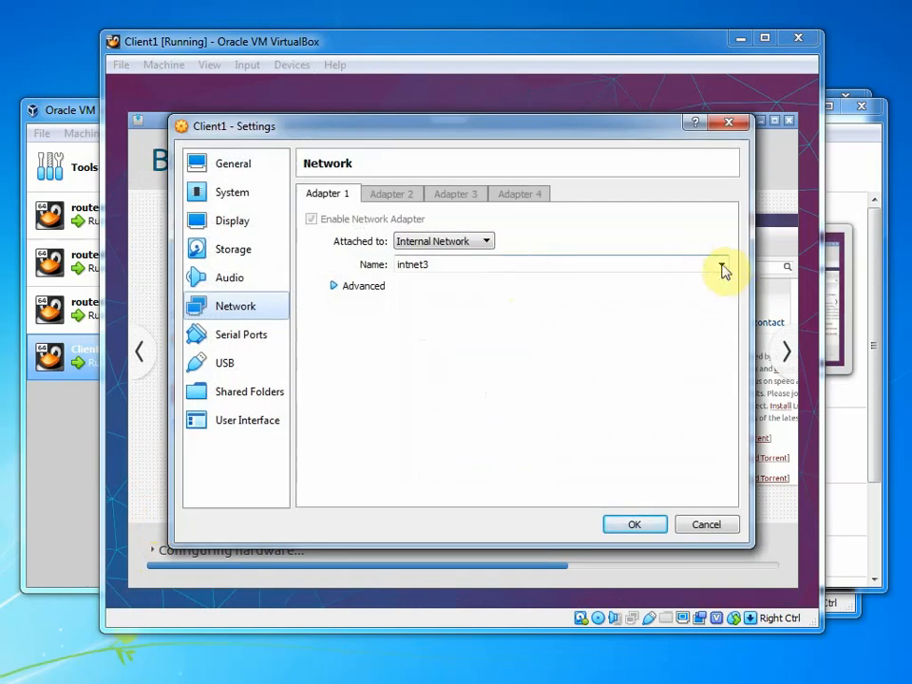
left_click(722, 265)
left_click(532, 301)
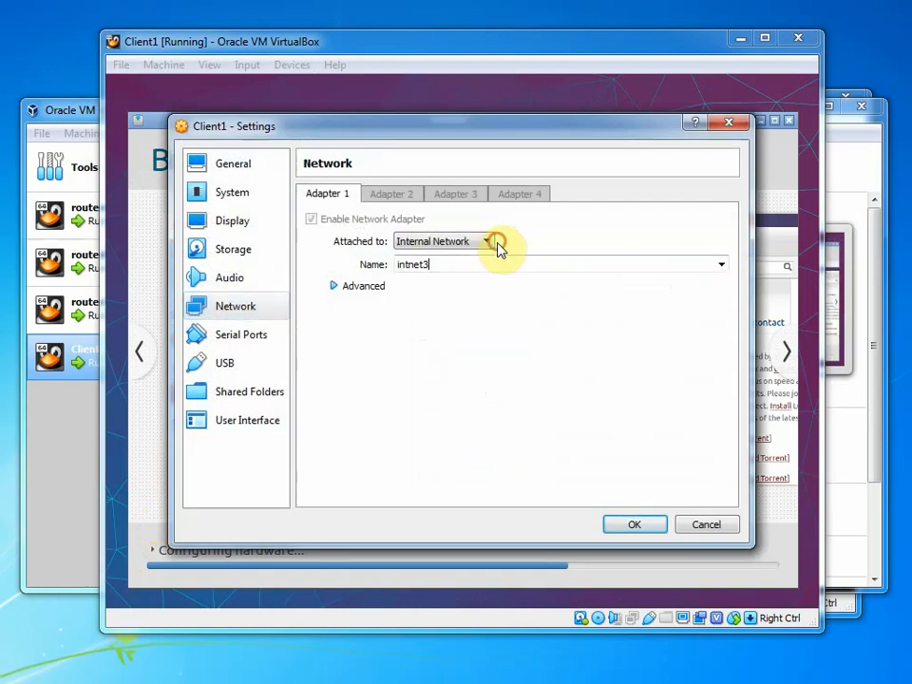
left_click(491, 243)
left_click(479, 266)
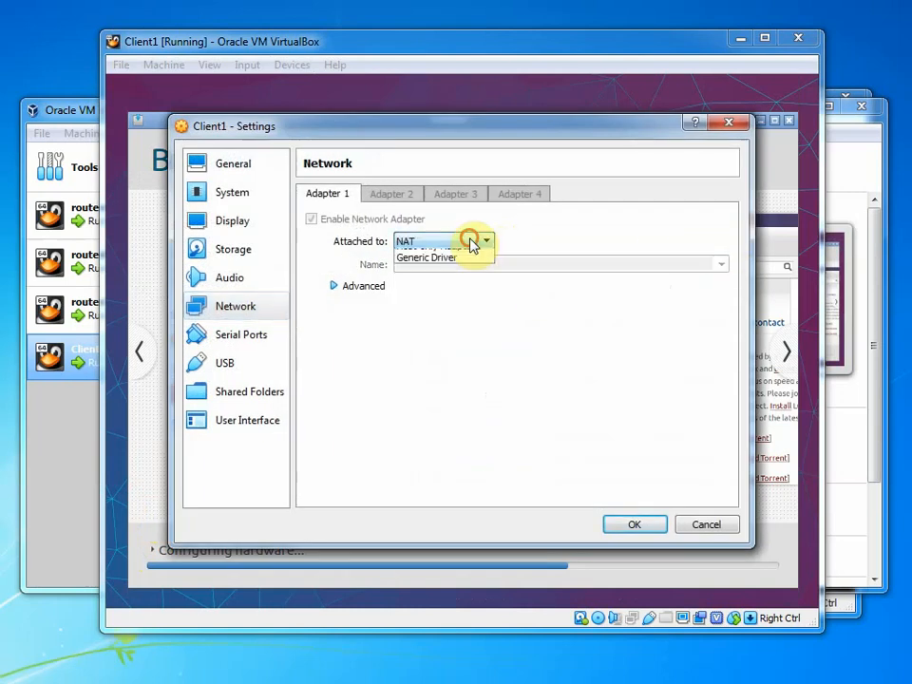
left_click(470, 241)
left_click(462, 302)
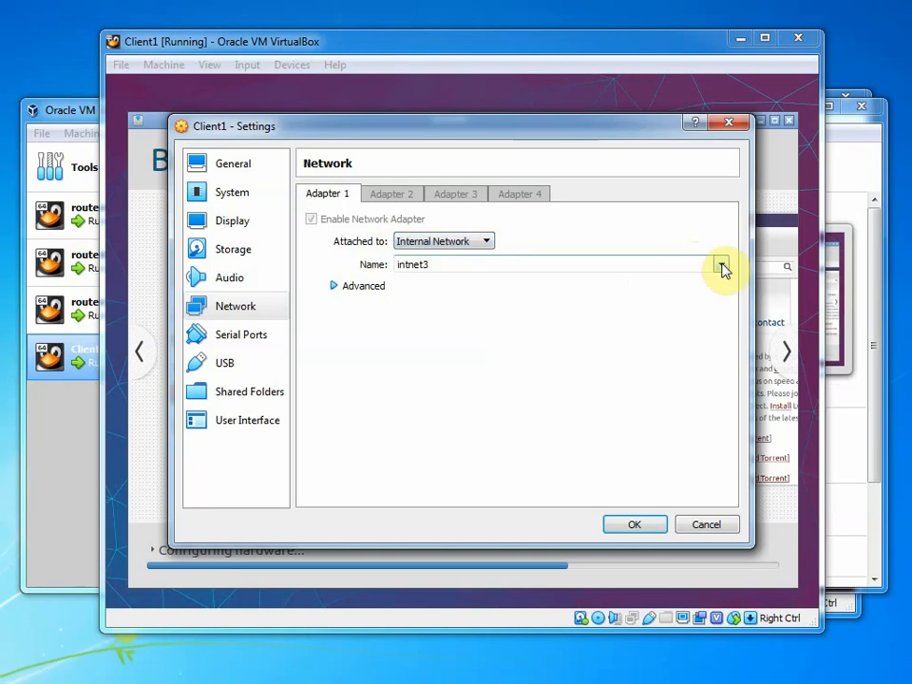
left_click(722, 266)
left_click(722, 266)
left_click(643, 526)
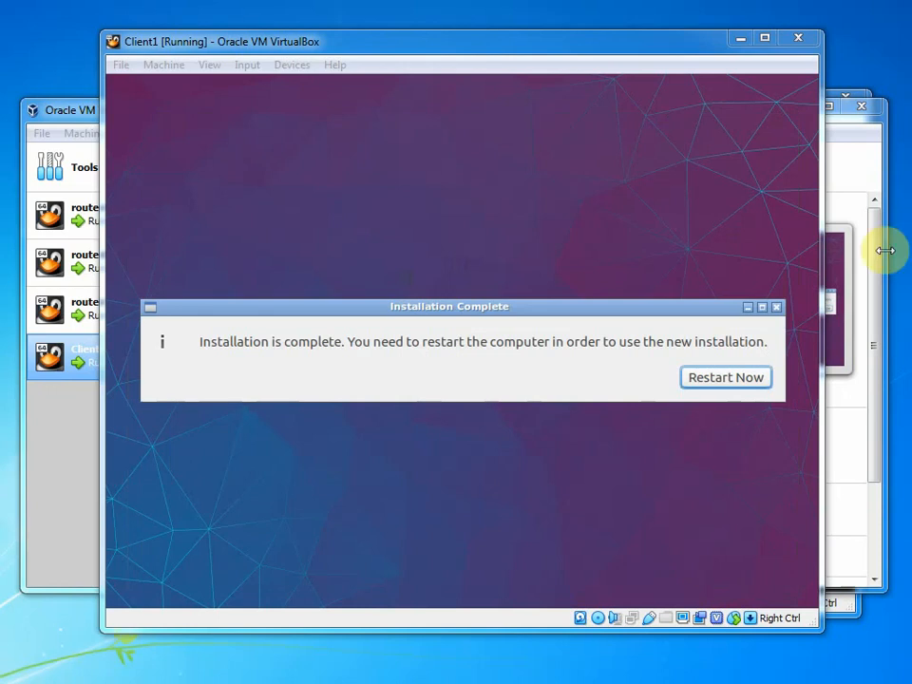
Cancel a first disc-eject attempt and restart Client1 into its newly installed Lubuntu
left_click(302, 67)
mouse_move(304, 86)
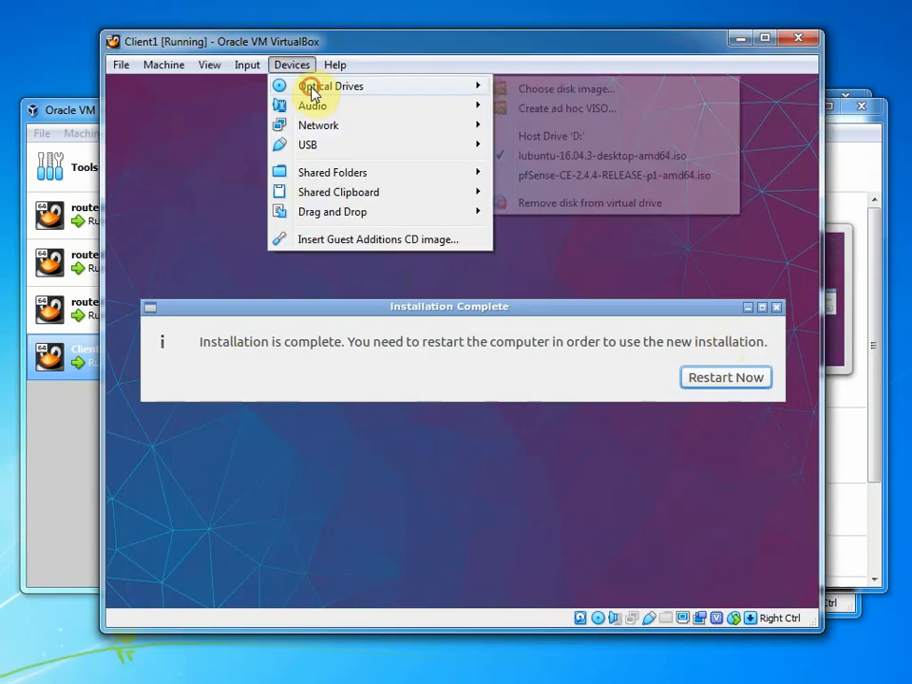
left_click(611, 149)
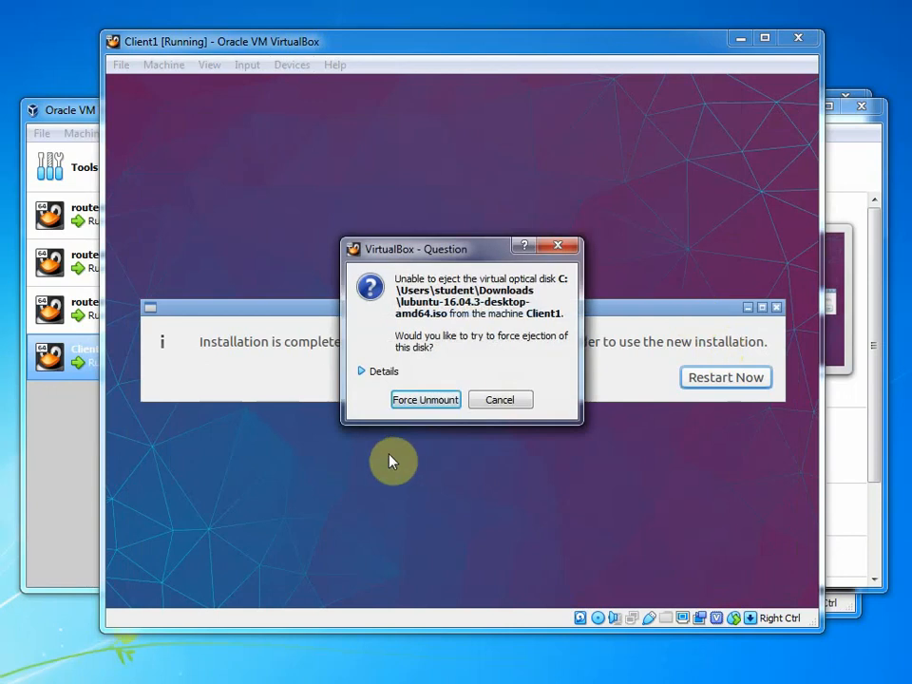
left_click(494, 404)
left_click(700, 380)
Force-unmount the Lubuntu ISO from Client1's optical drive and confirm it is ejected
left_click(288, 67)
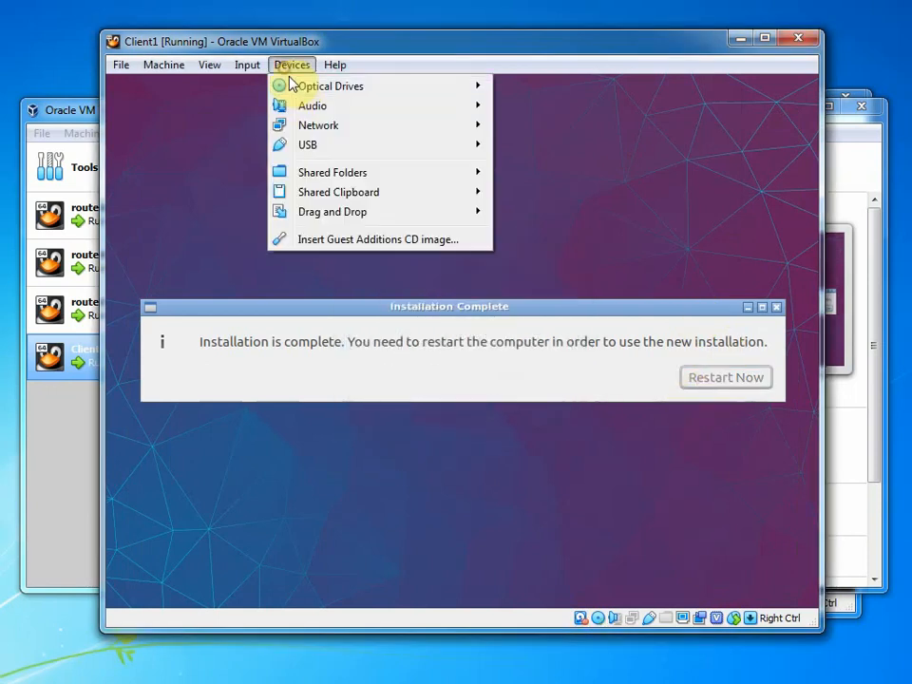
mouse_move(334, 89)
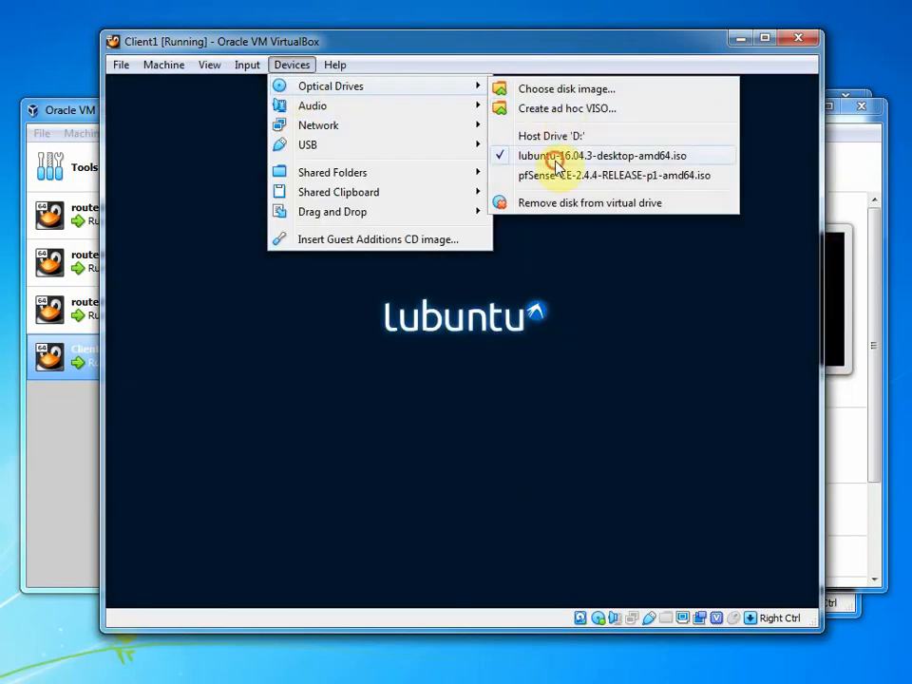
left_click(557, 163)
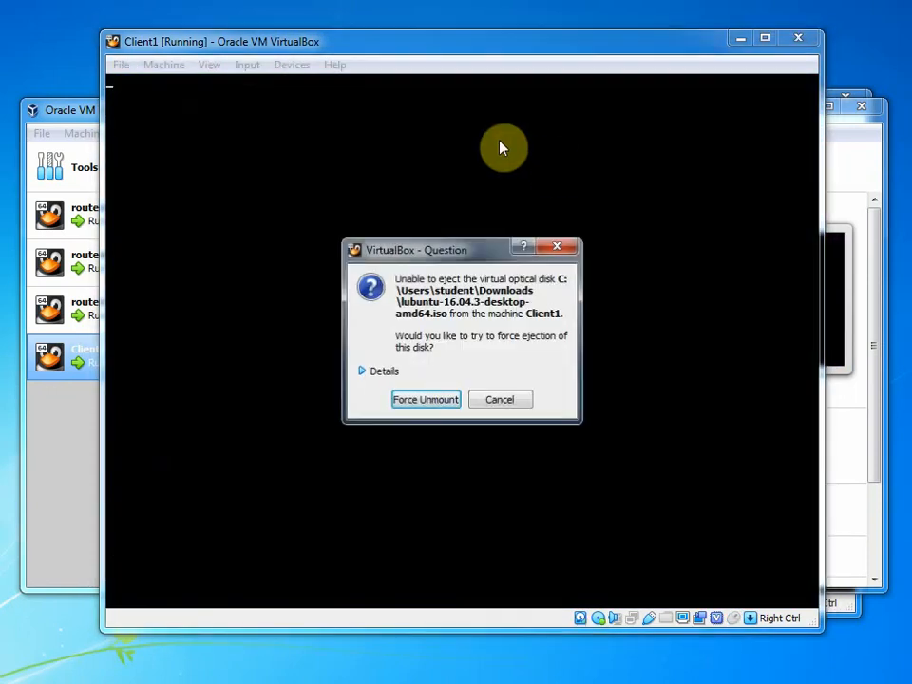
left_click(497, 397)
left_click(288, 66)
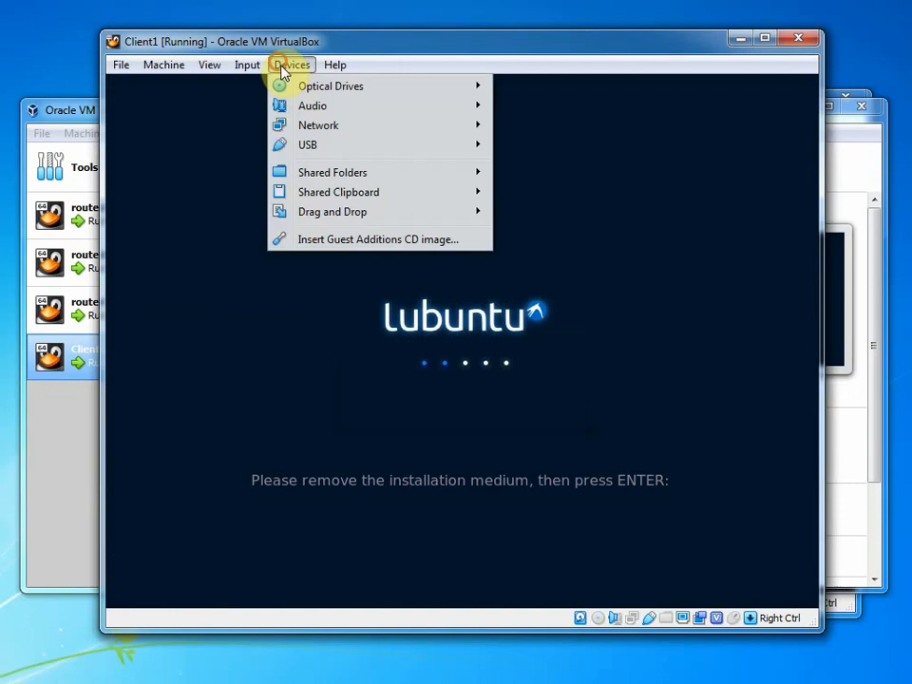
mouse_move(342, 85)
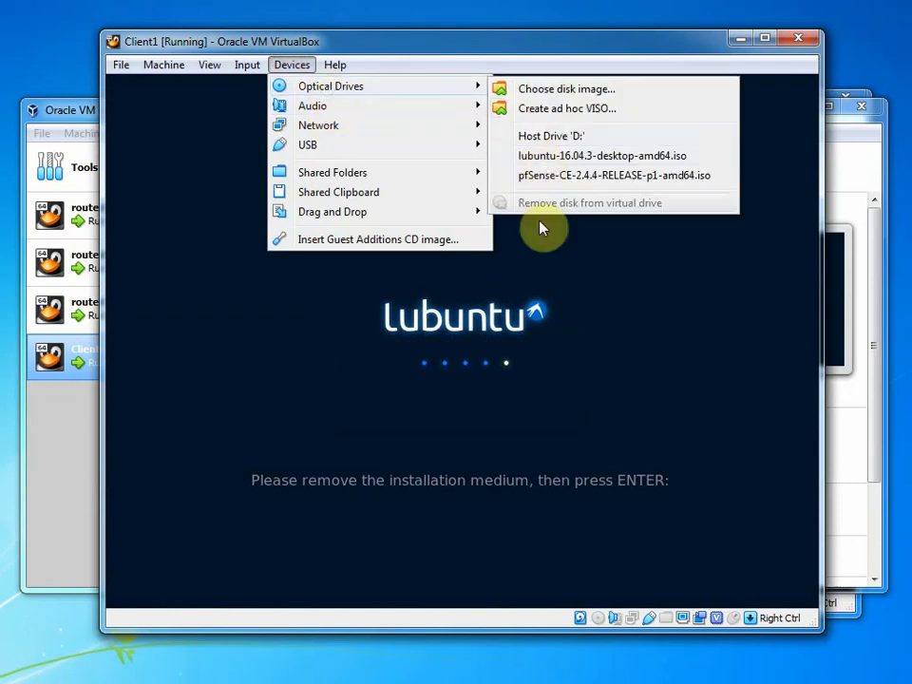
left_click(624, 325)
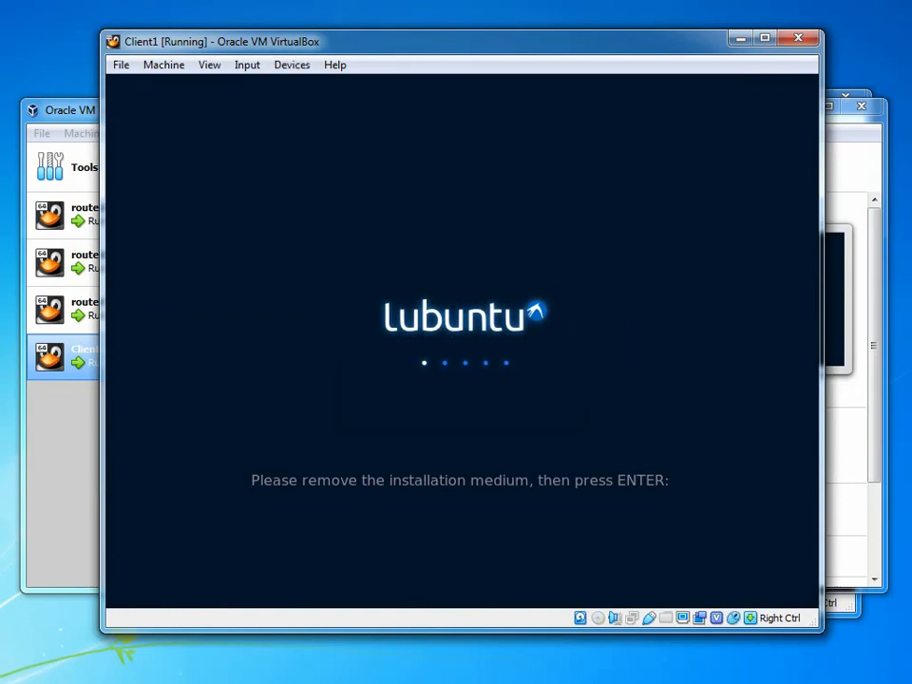
Continue past the remove-medium prompt and check the optical drive menu while Client1 boots to login
key("Return")
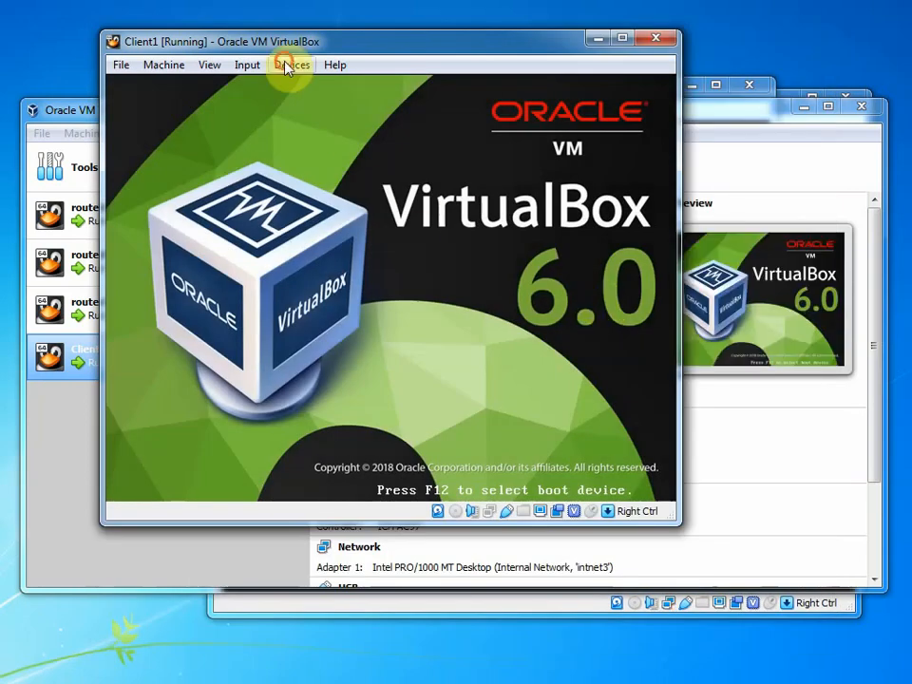
left_click(291, 63)
mouse_move(308, 86)
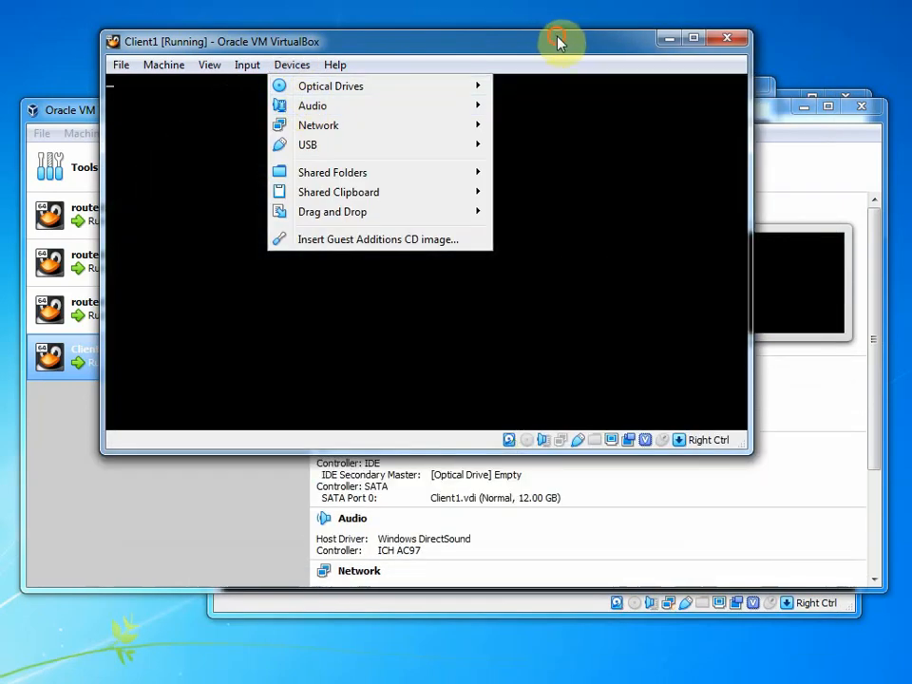
left_click(559, 41)
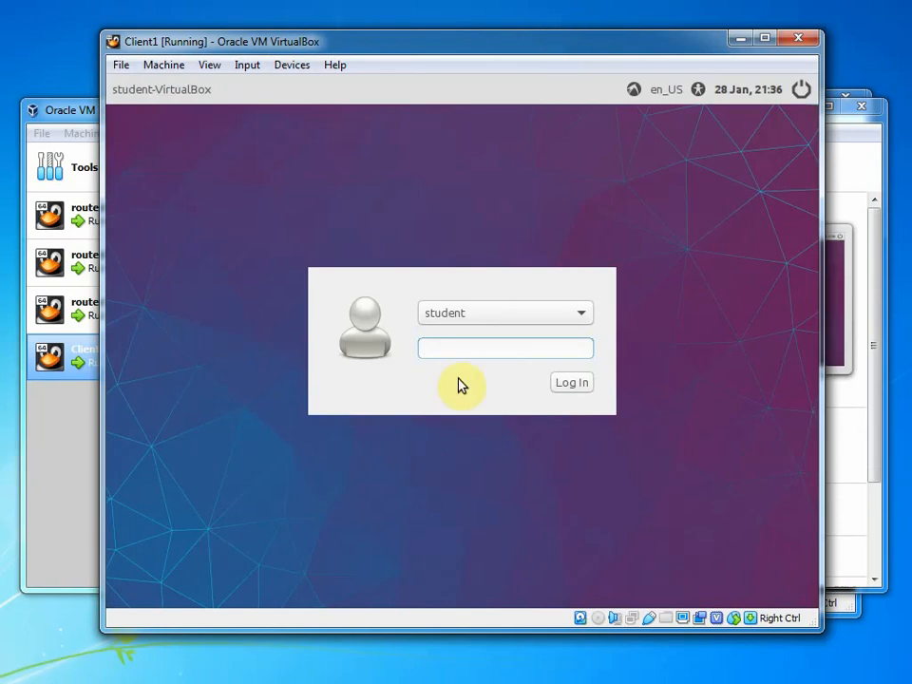
Log in to the student account with its password and close the language support notice
left_click(458, 350)
type("student")
key("Return")
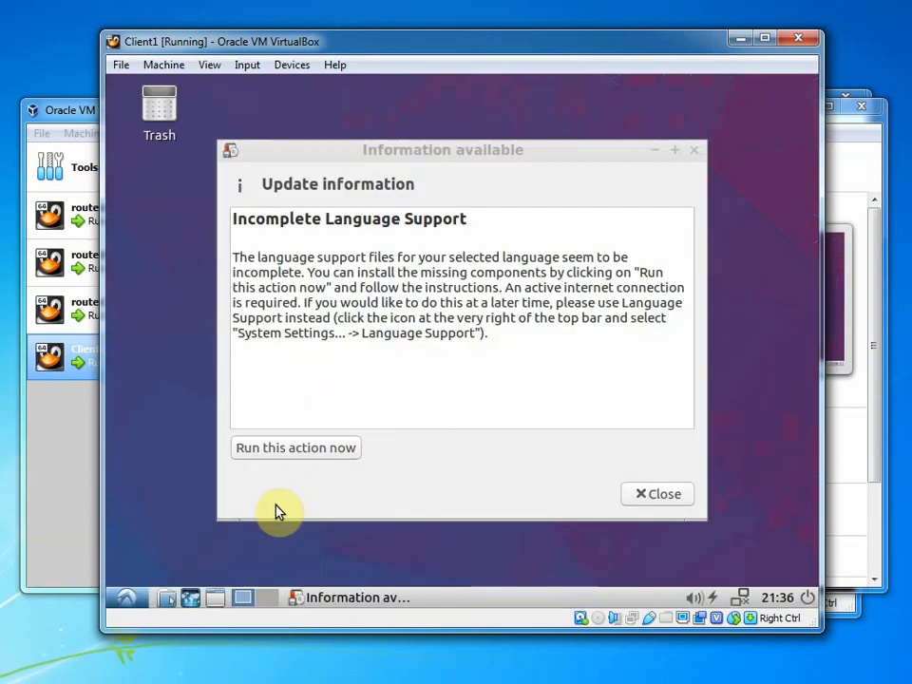
left_click(642, 505)
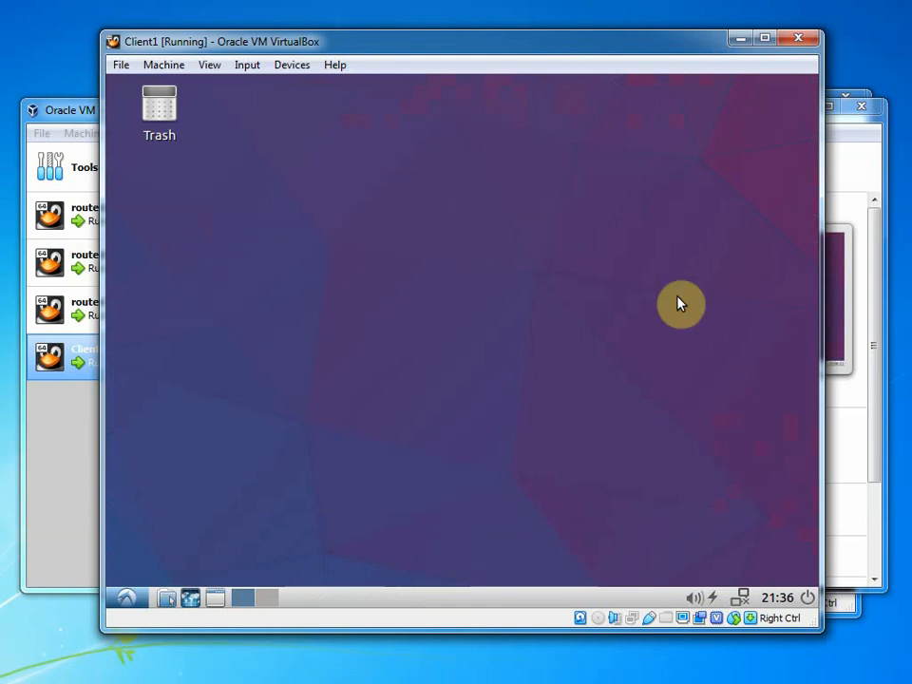
Launch LXTerminal from Menu > System Tools on the Lubuntu desktop
left_click(128, 597)
mouse_move(214, 532)
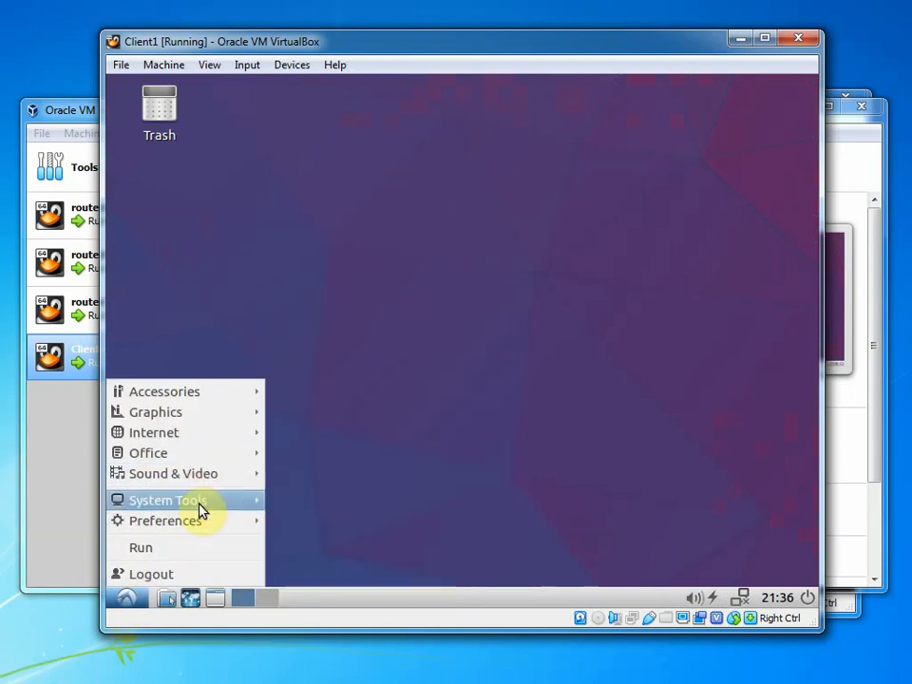
mouse_move(201, 509)
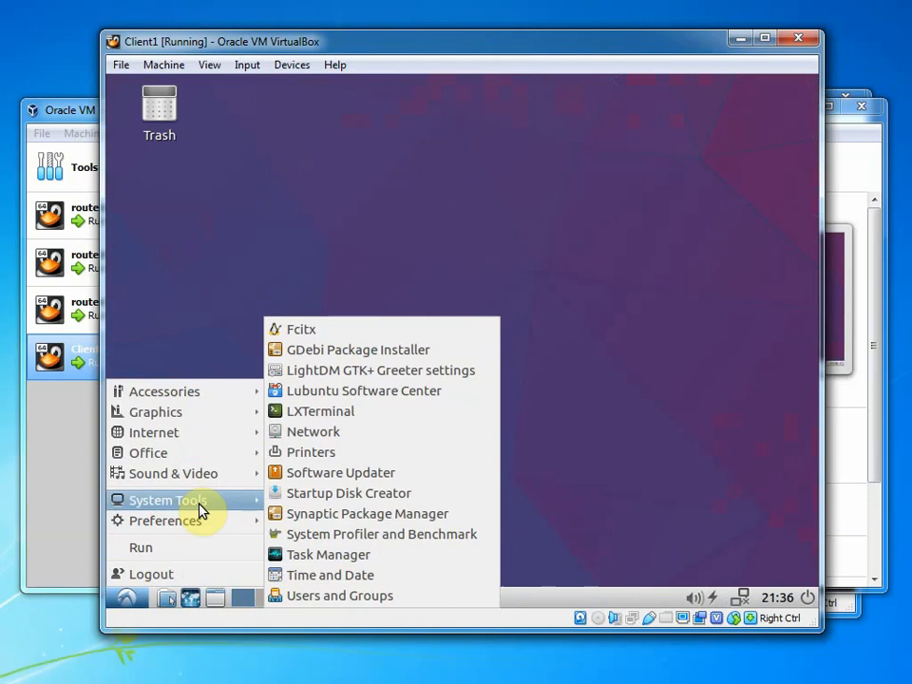
left_click(318, 418)
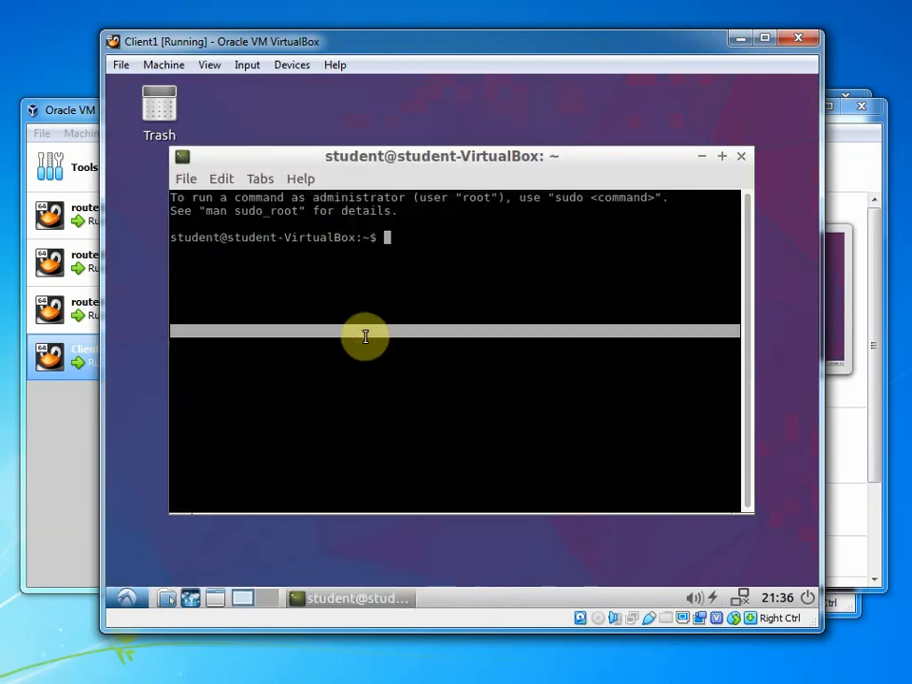
Run ls and ping dal.ca in the terminal, which reports unknown host
type("ls")
key("Return")
type("ping dal.ca")
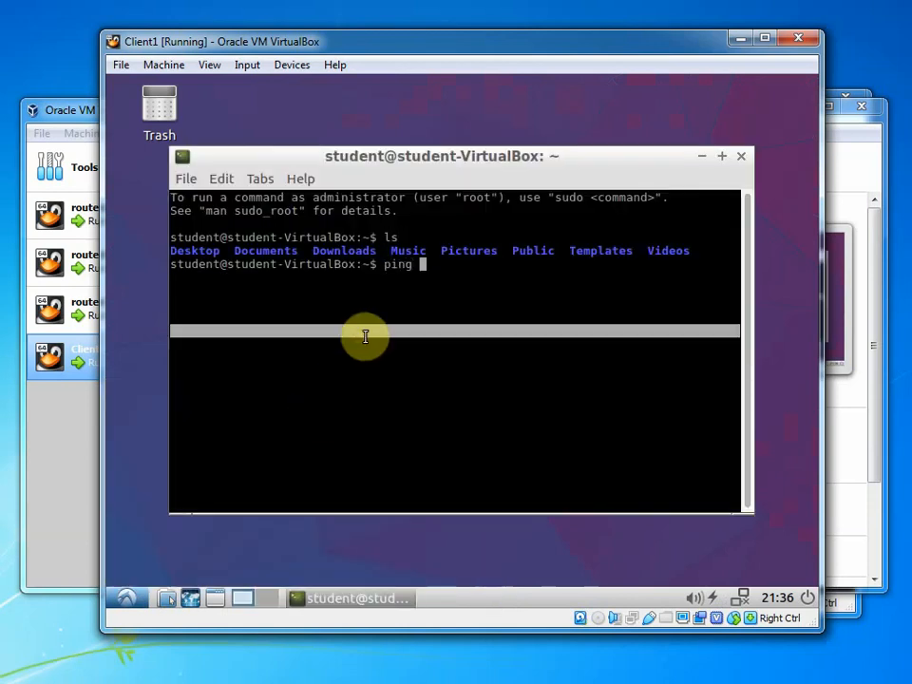
key("Return")
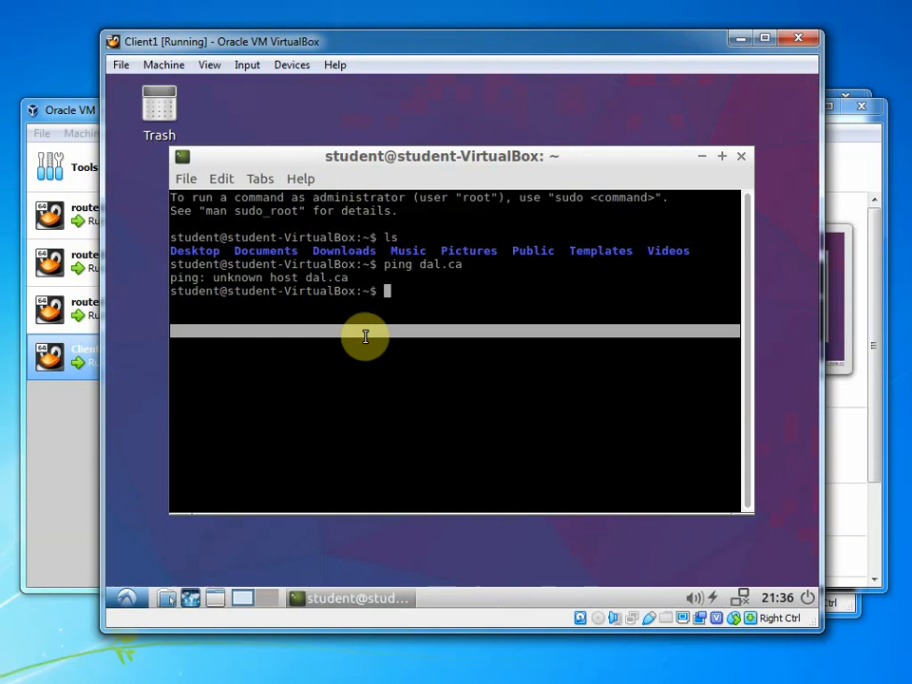
Review Client1's intnet3 network adapter settings, including Advanced options, and close with OK
left_click(292, 65)
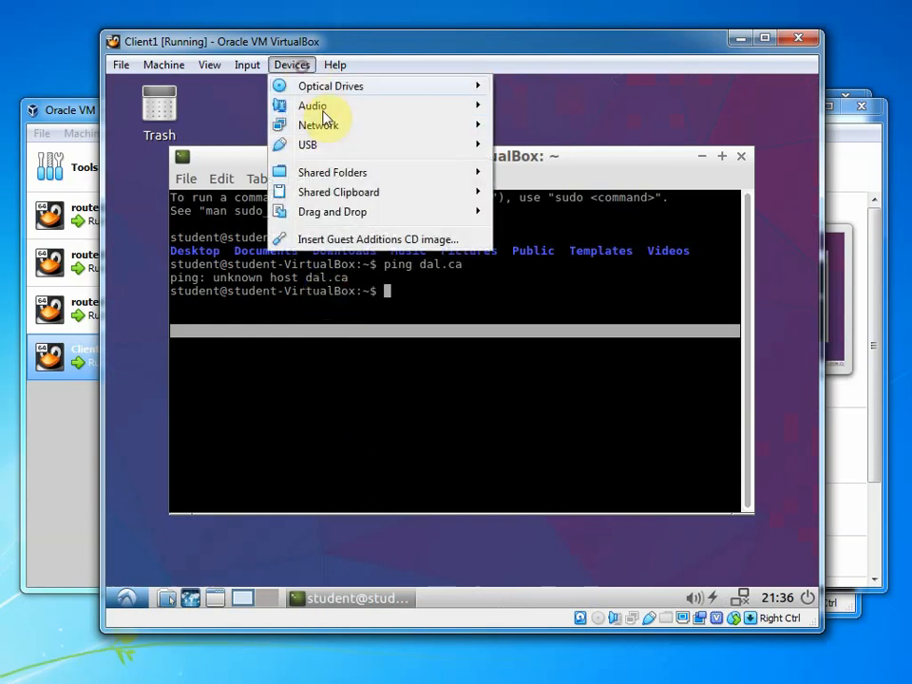
mouse_move(444, 133)
left_click(555, 139)
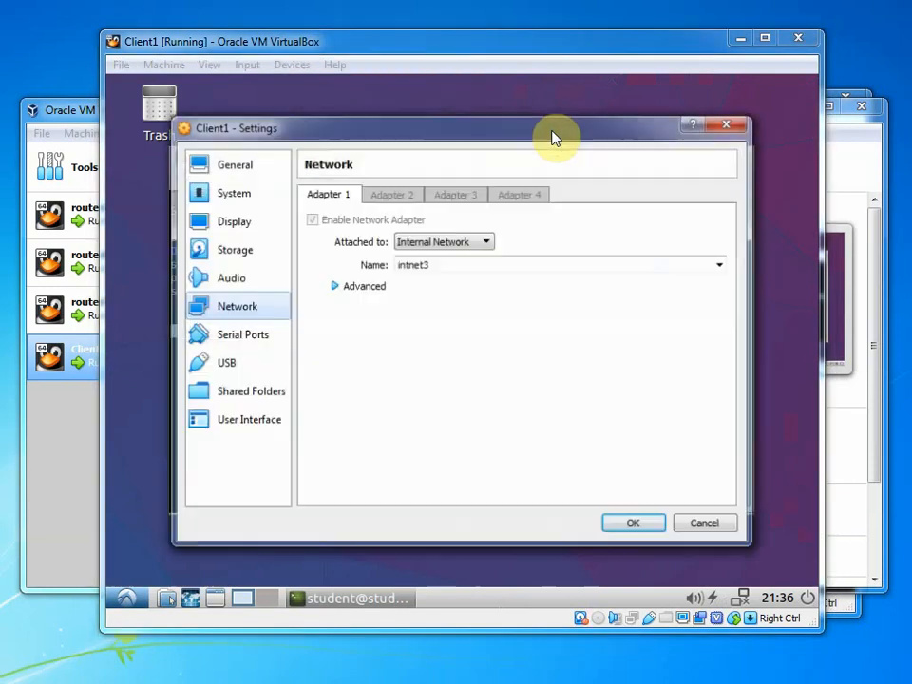
left_click(361, 287)
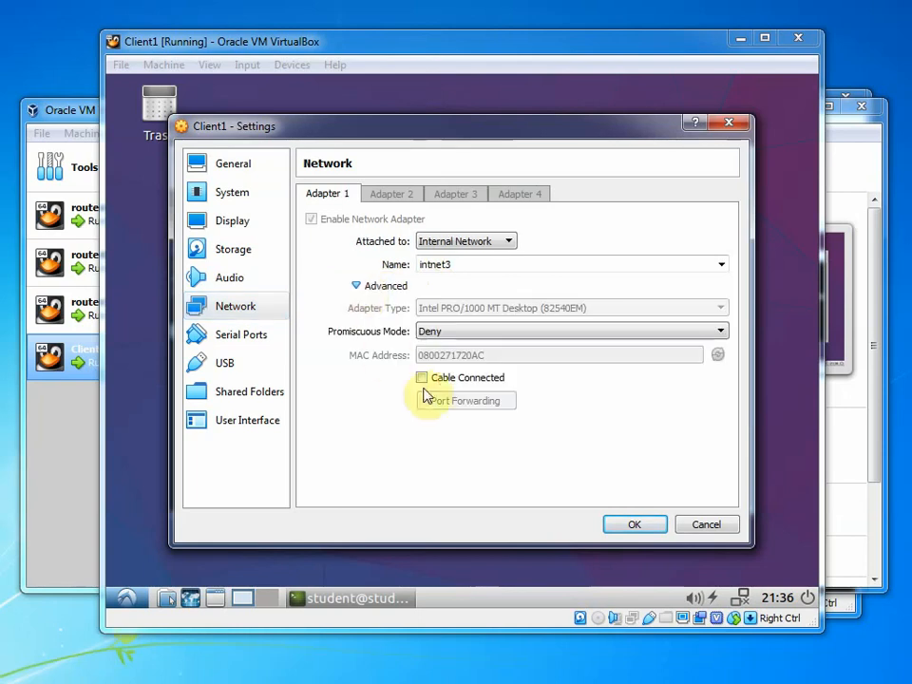
left_click(622, 523)
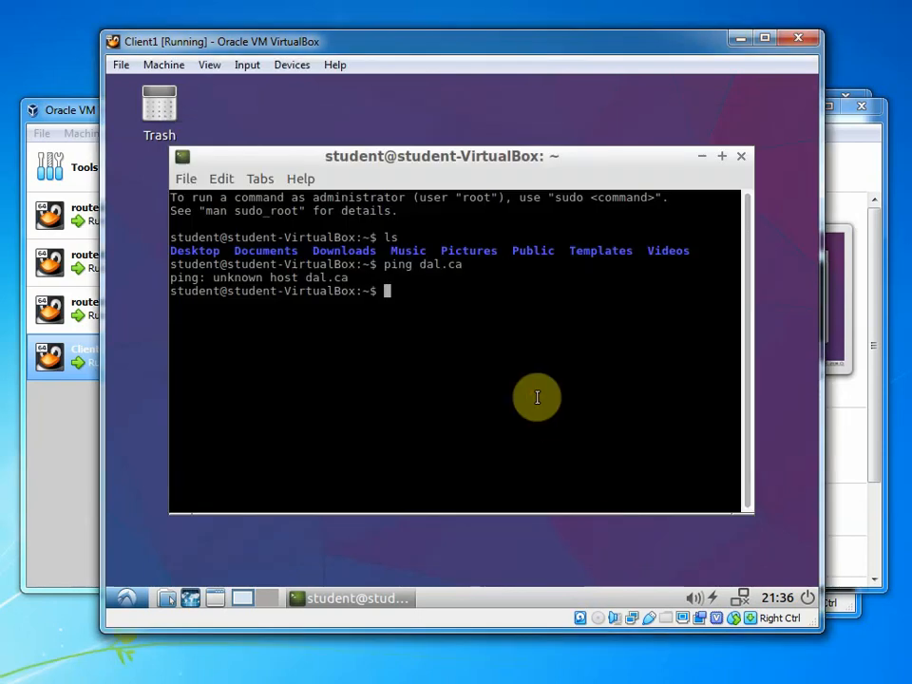
Run ifconfig twice and highlight the client's new address 192.168.4.100
type("ifconfoi")
type("ig")
key("Return")
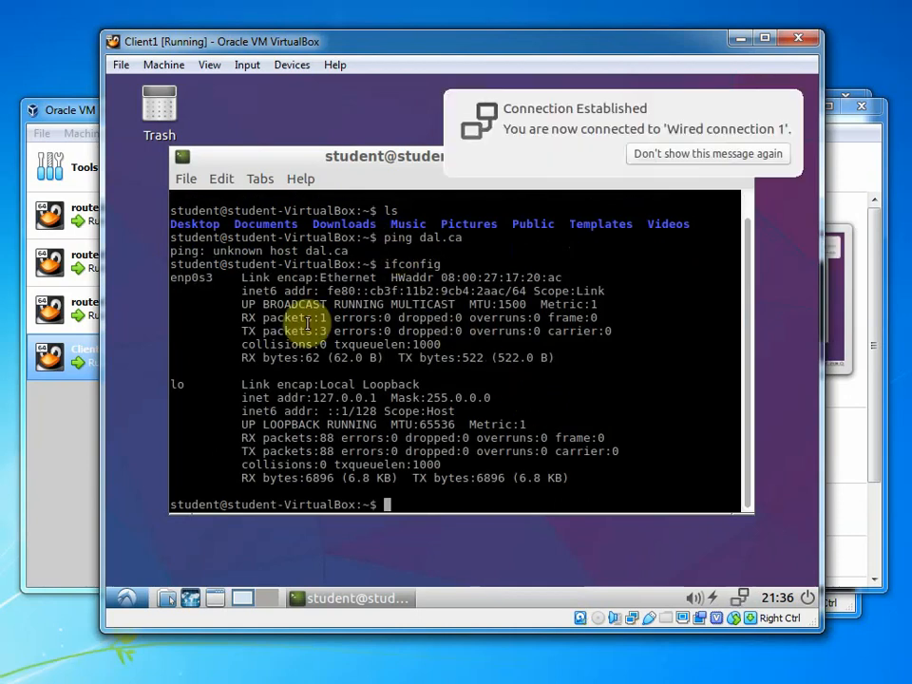
key("Up")
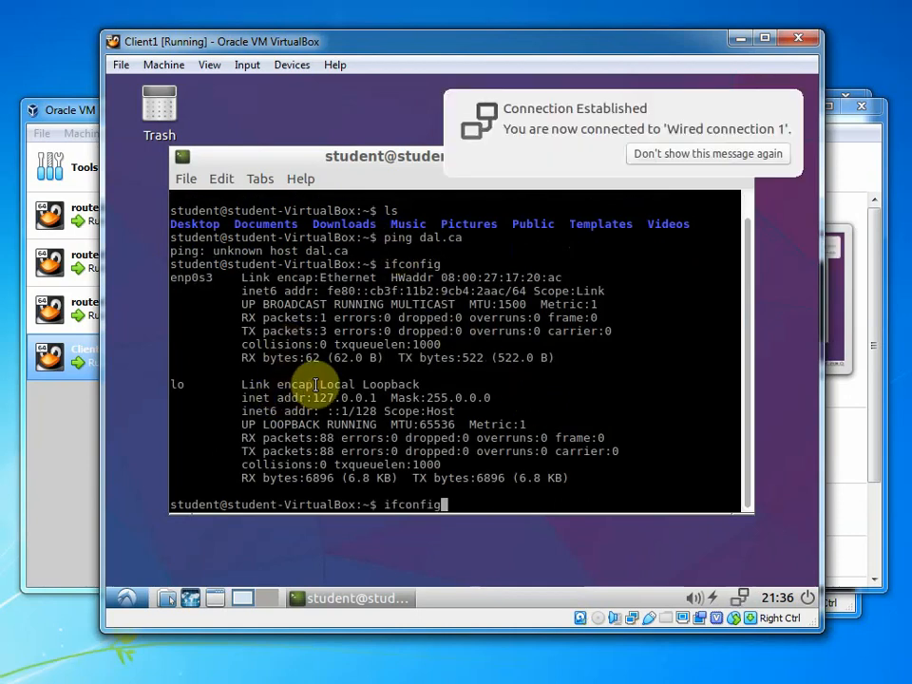
key("Return")
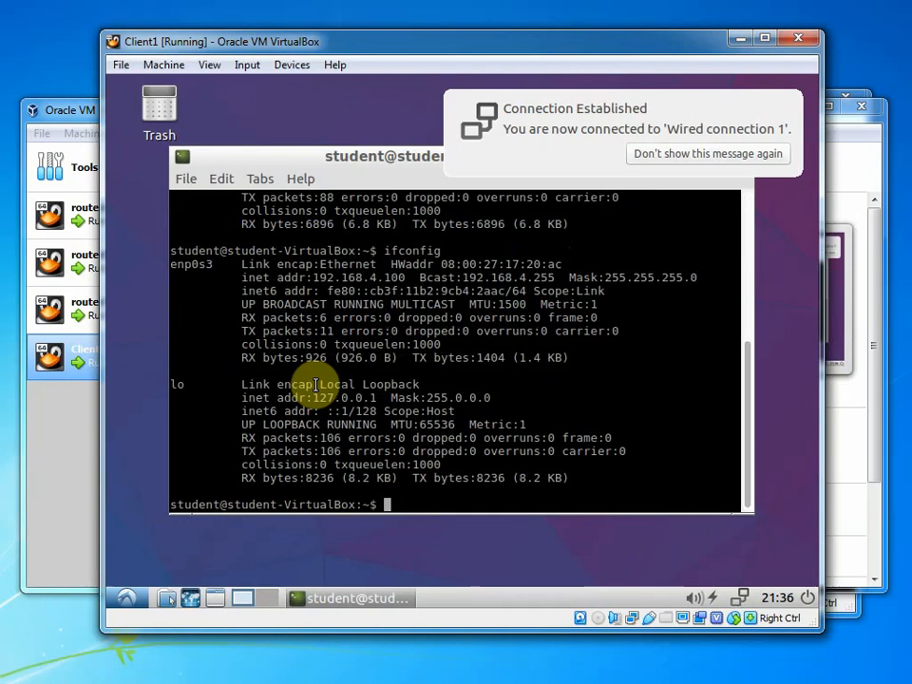
left_click_drag(311, 278, 393, 276)
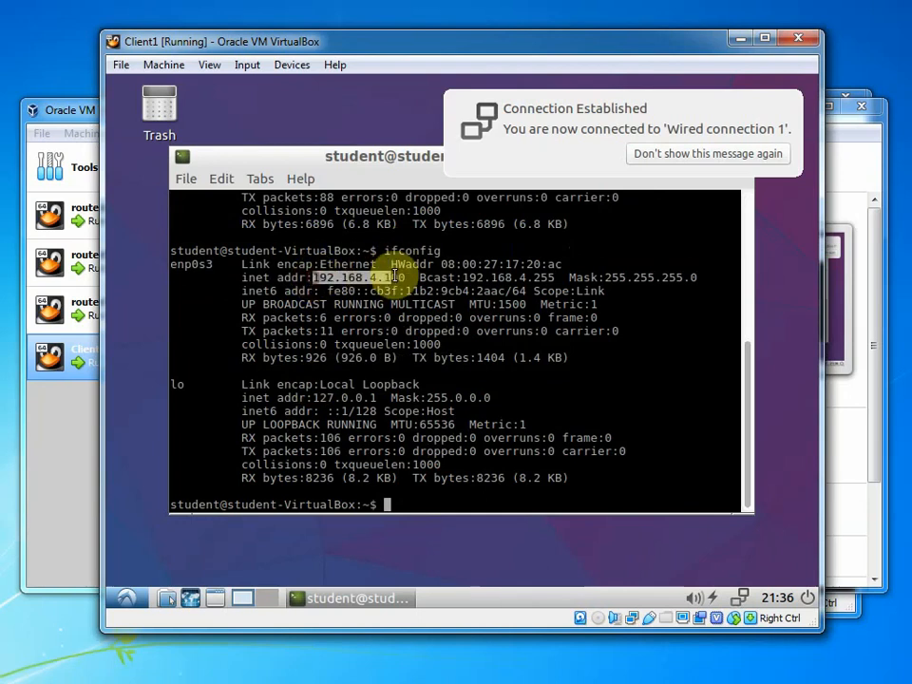
left_click(403, 281)
Ping dal.ca (no reply), 8.8.8.8 (0% loss) and dal.ca again, stopping each with Ctrl+C
type("ping dal.ca")
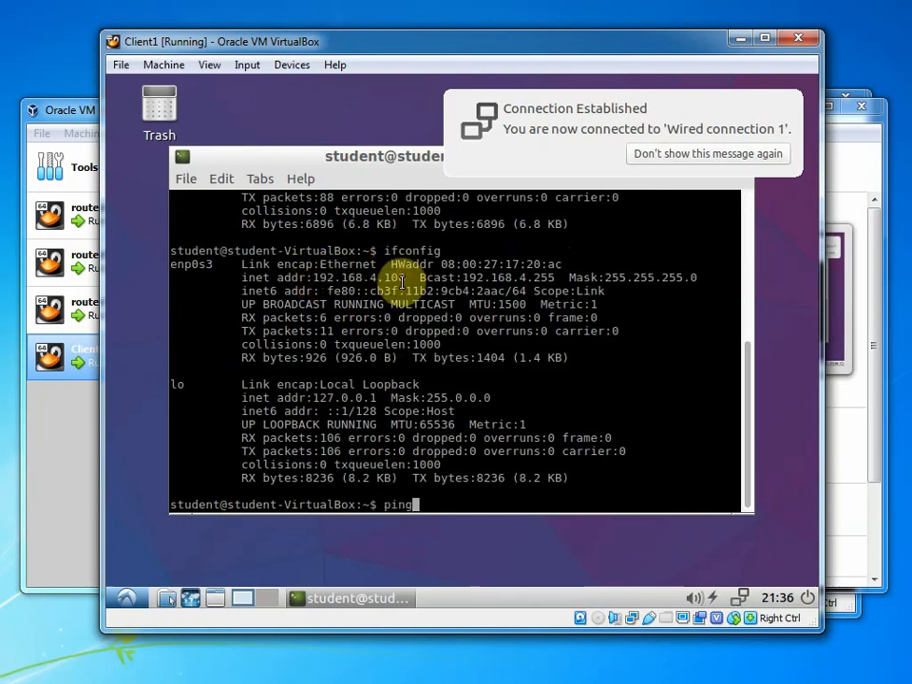
key("Return")
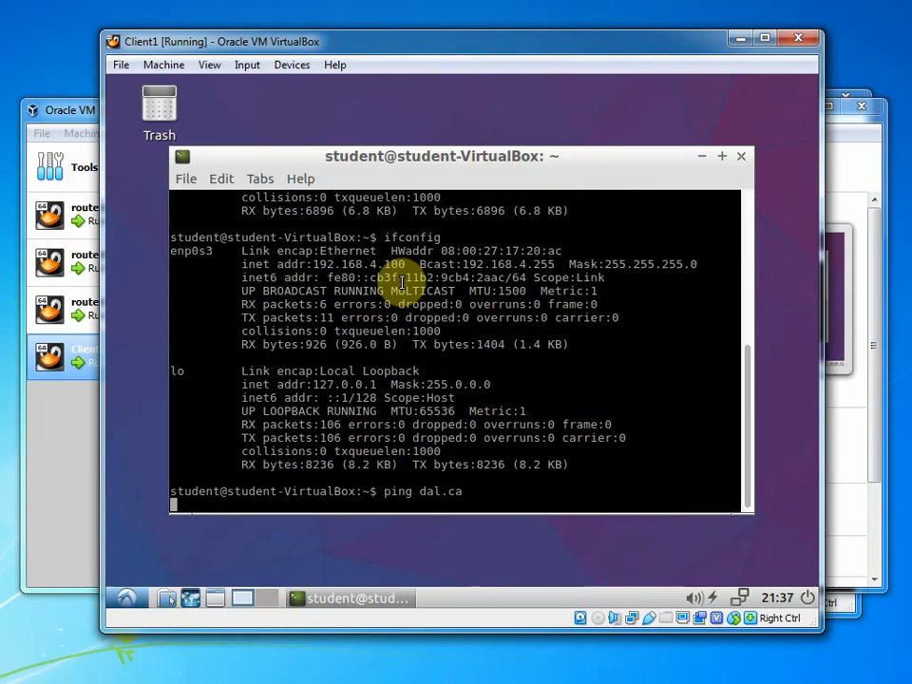
key("ctrl+c")
type("pin")
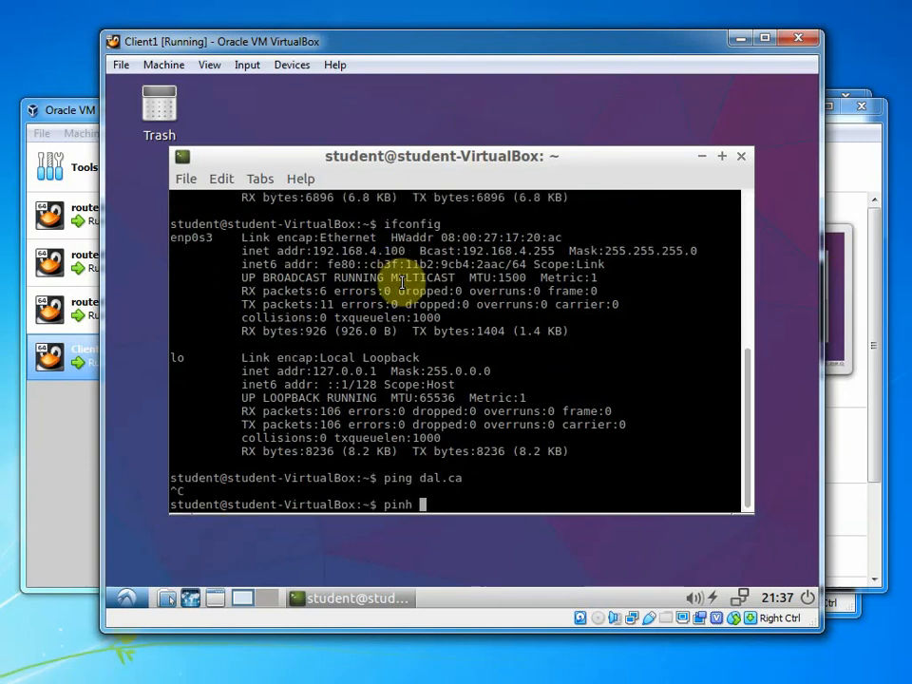
type("g 8.8.8.8")
key("Return")
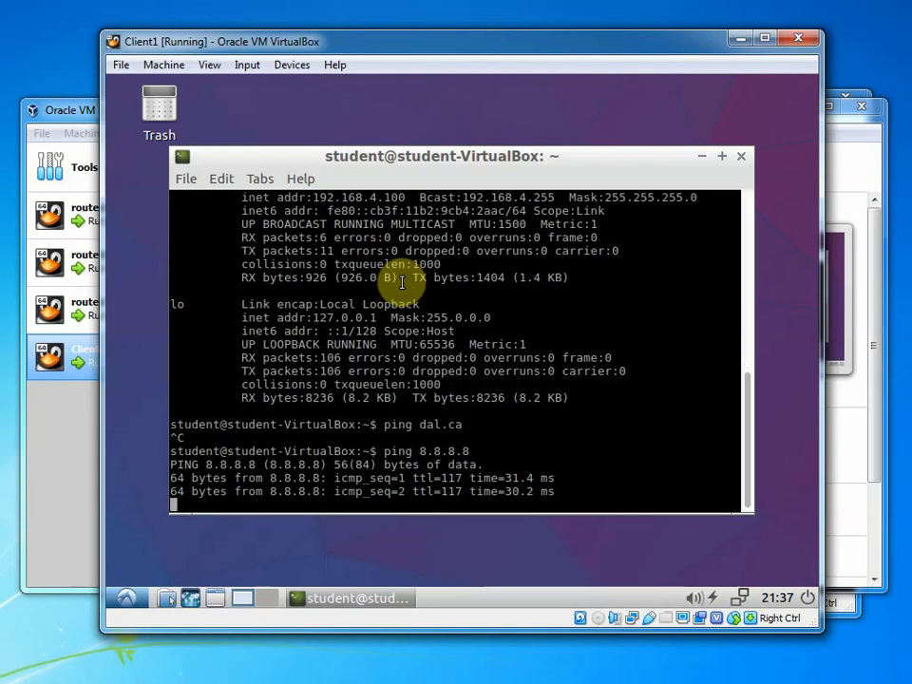
key("ctrl+c")
type("ping ")
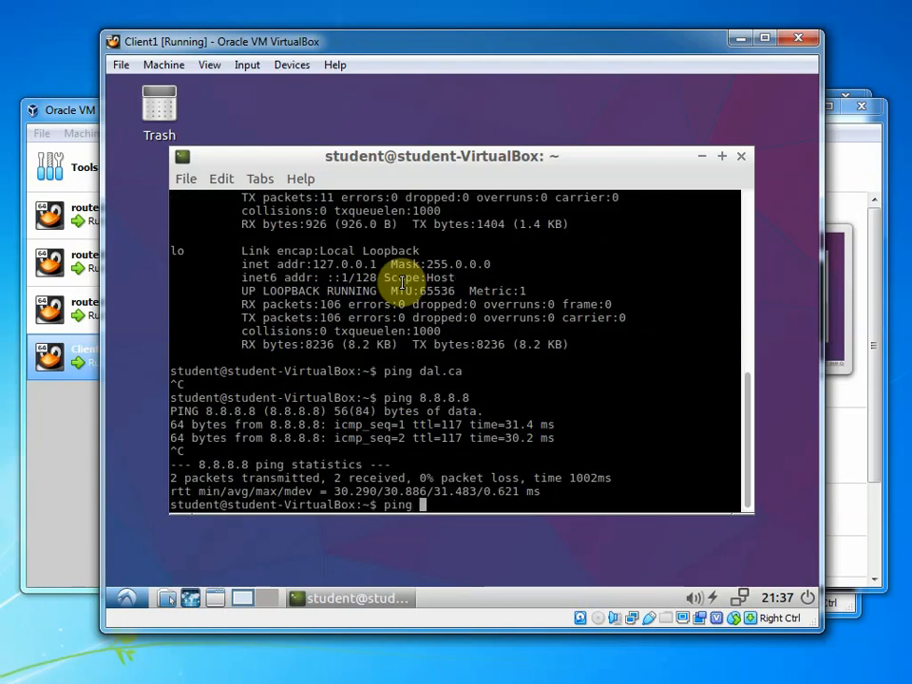
type("dal.ca")
key("Return")
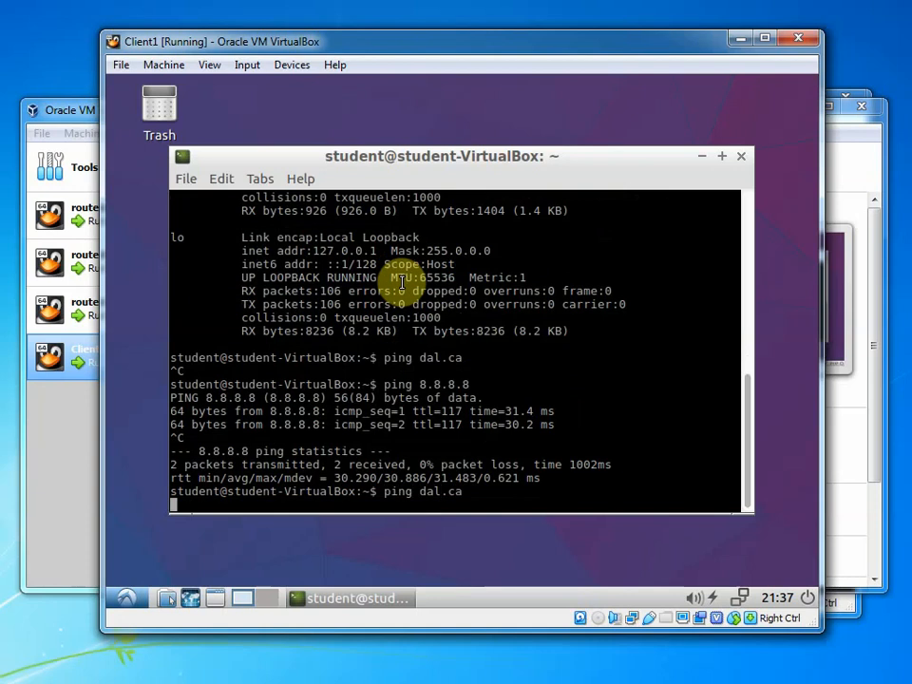
key("ctrl+c")
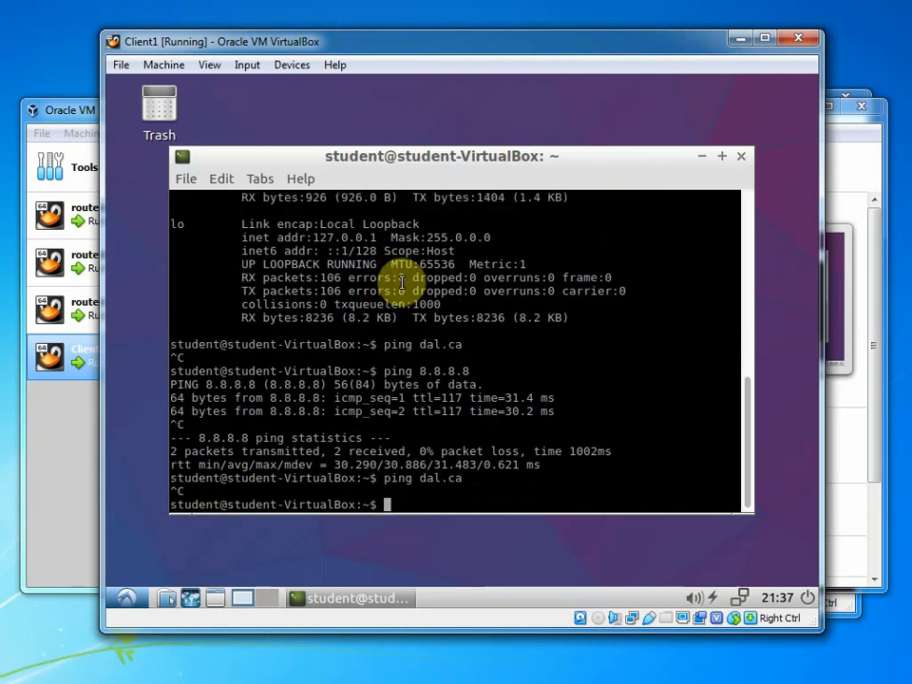
key("Return")
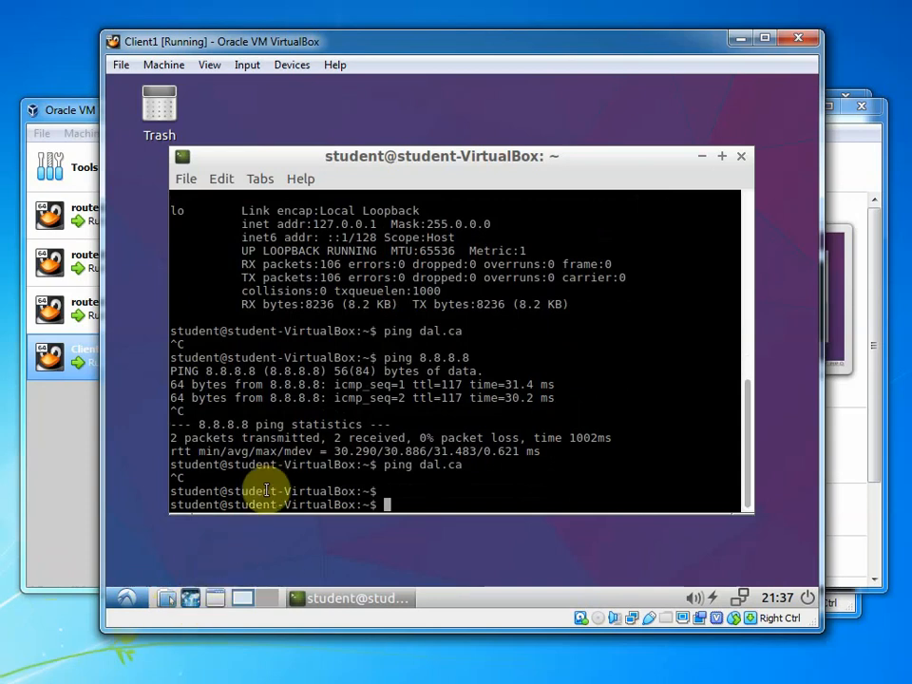
left_click(193, 600)
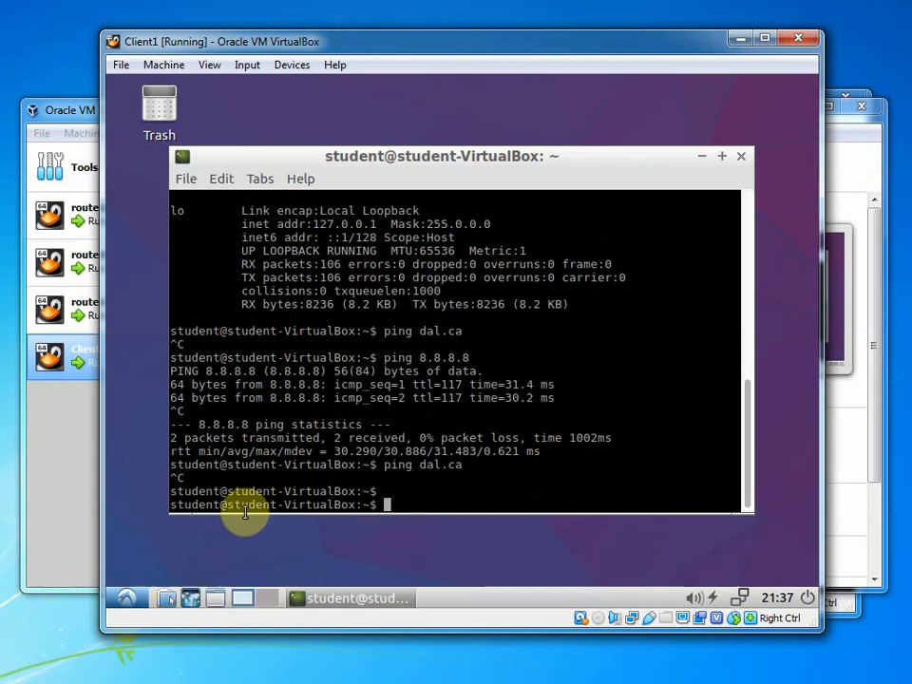
Load the pfSense login page at 192.168.4.1 in Firefox
left_click(418, 146)
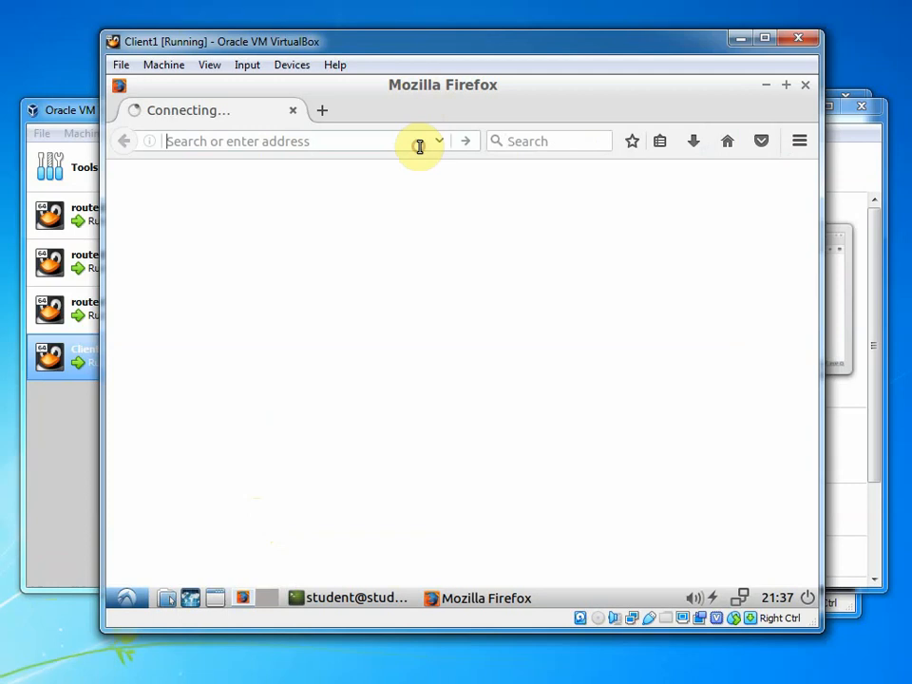
type("192.168.")
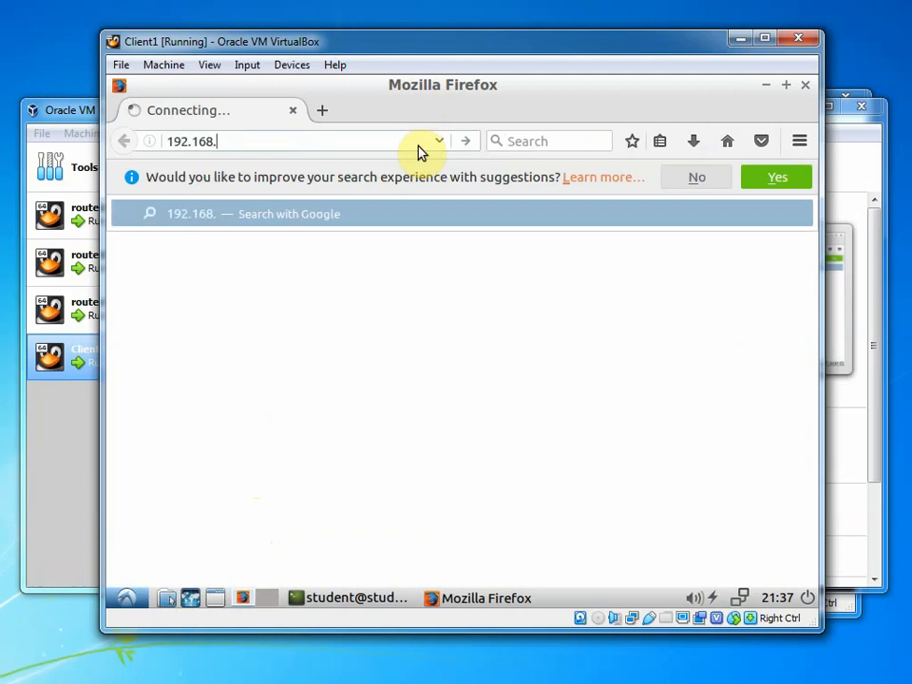
type("4.1")
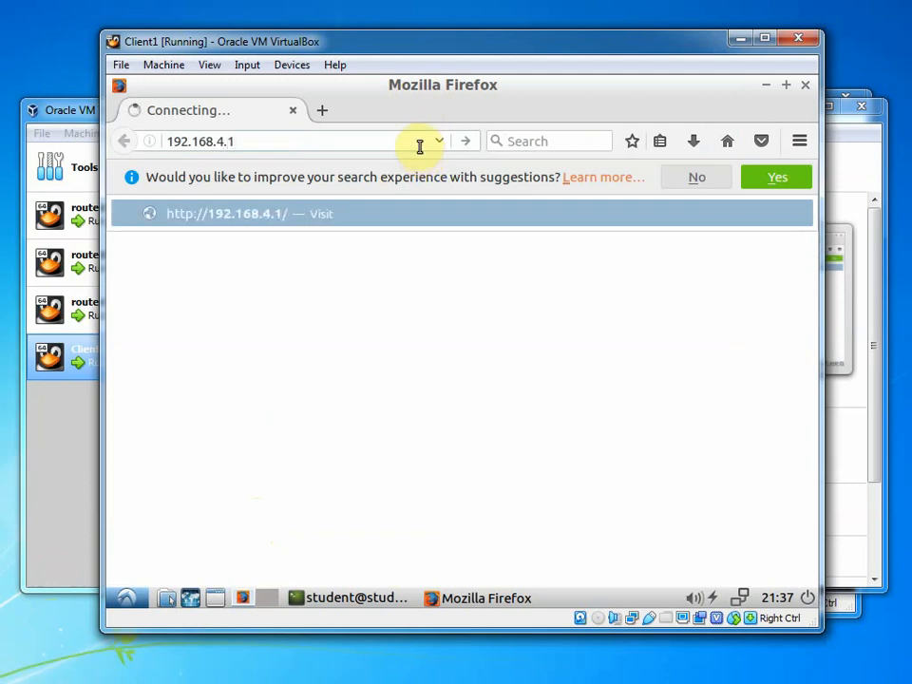
key("Return")
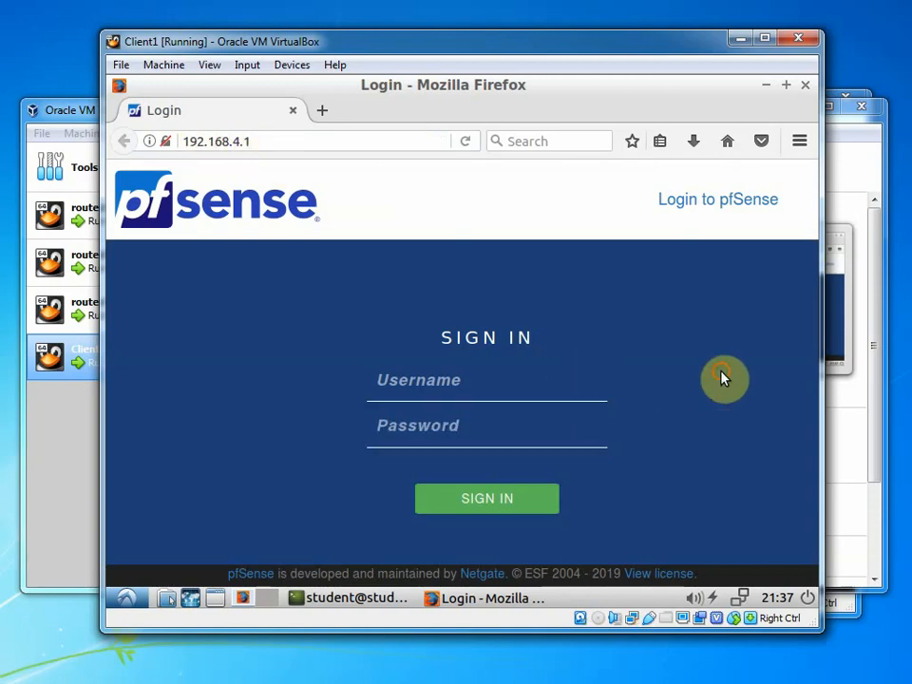
Sign in with the admin username and its password, declining to save the login
left_click(467, 383)
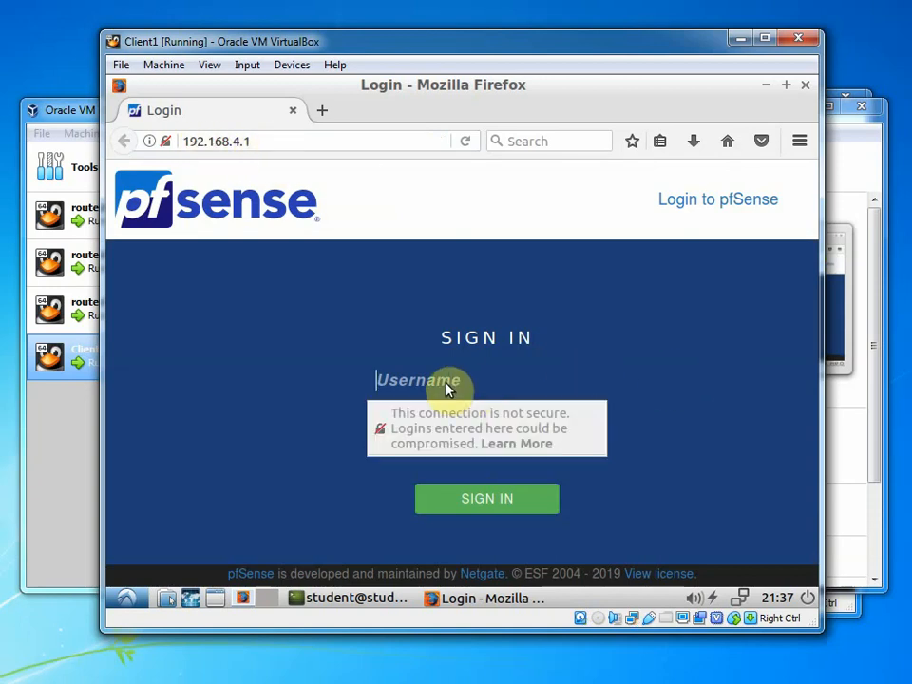
left_click(448, 383)
type("admin")
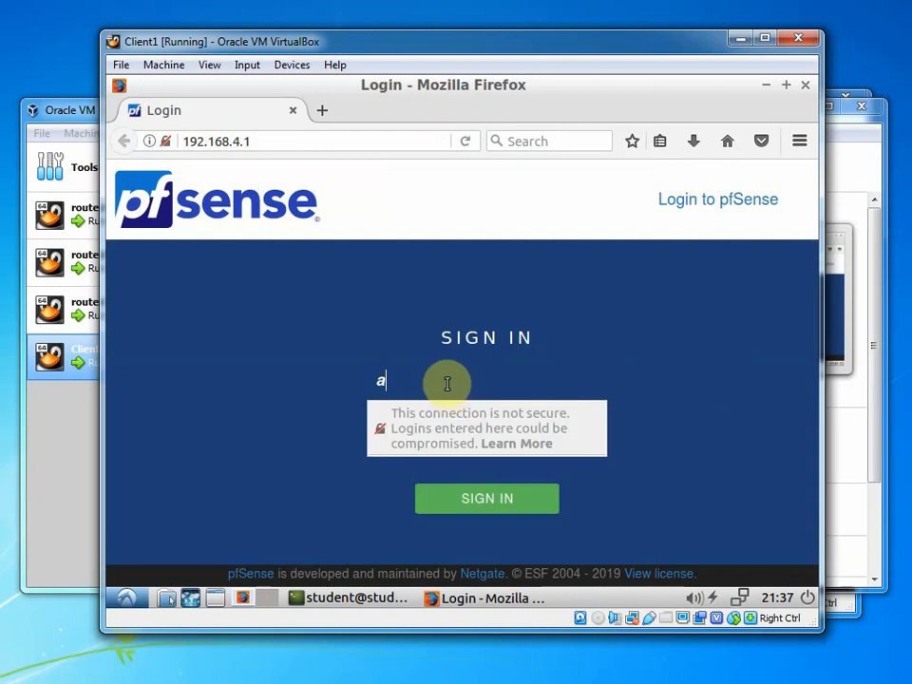
key("Tab")
type("pfsense")
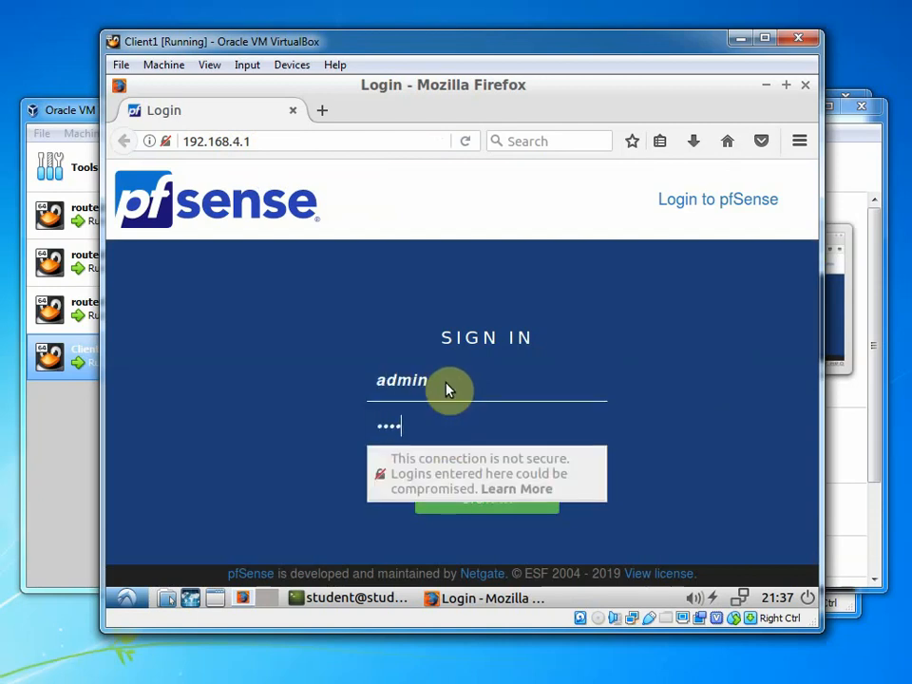
key("Return")
left_click(672, 327)
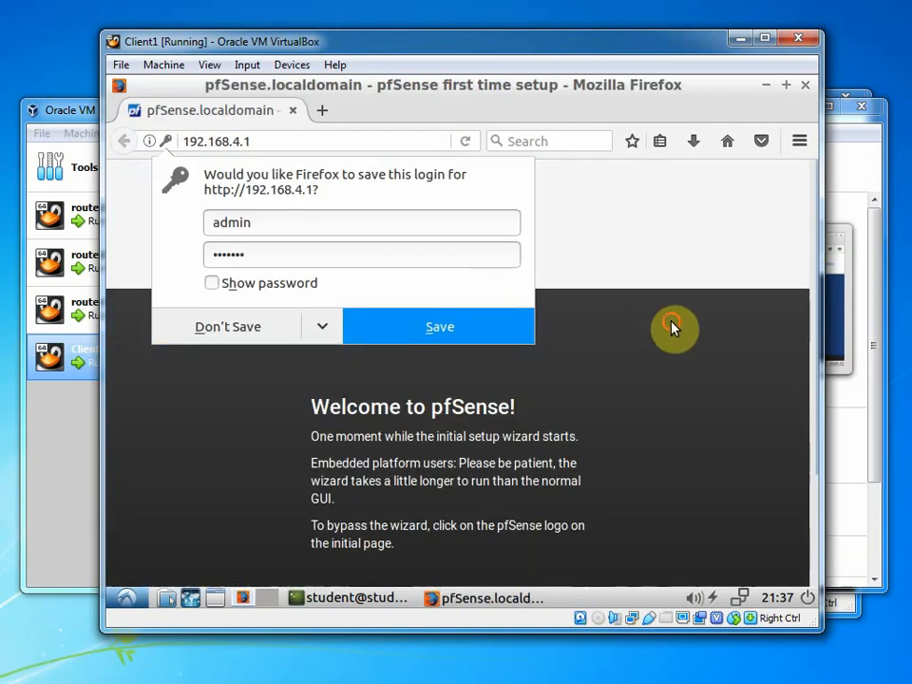
Dismiss the reader view suggestion and advance the wizard past the welcome and support pages
scroll(665, 278, "down", 2)
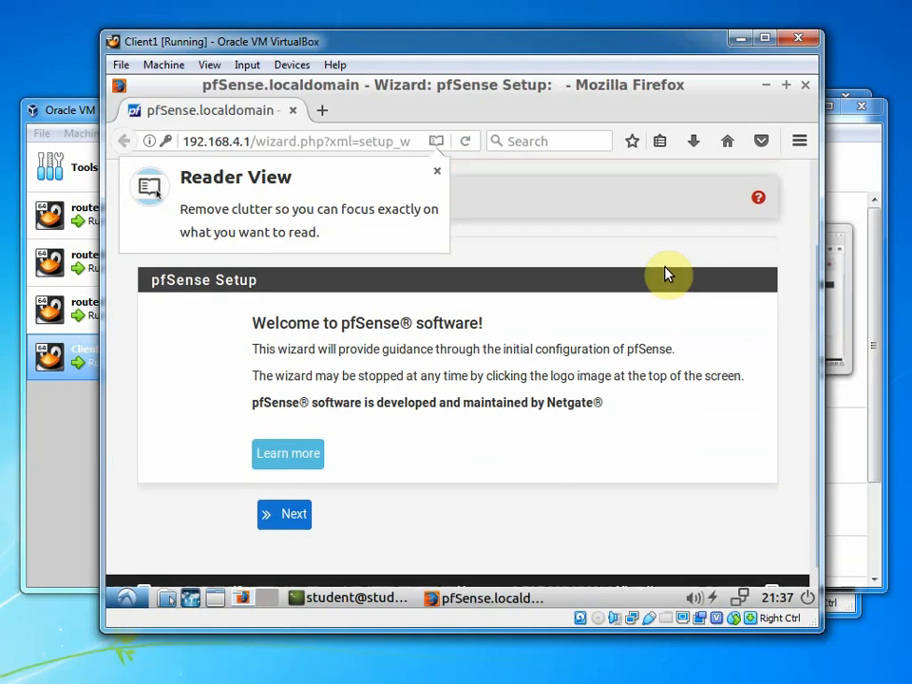
left_click(440, 172)
scroll(296, 514, "down", 1)
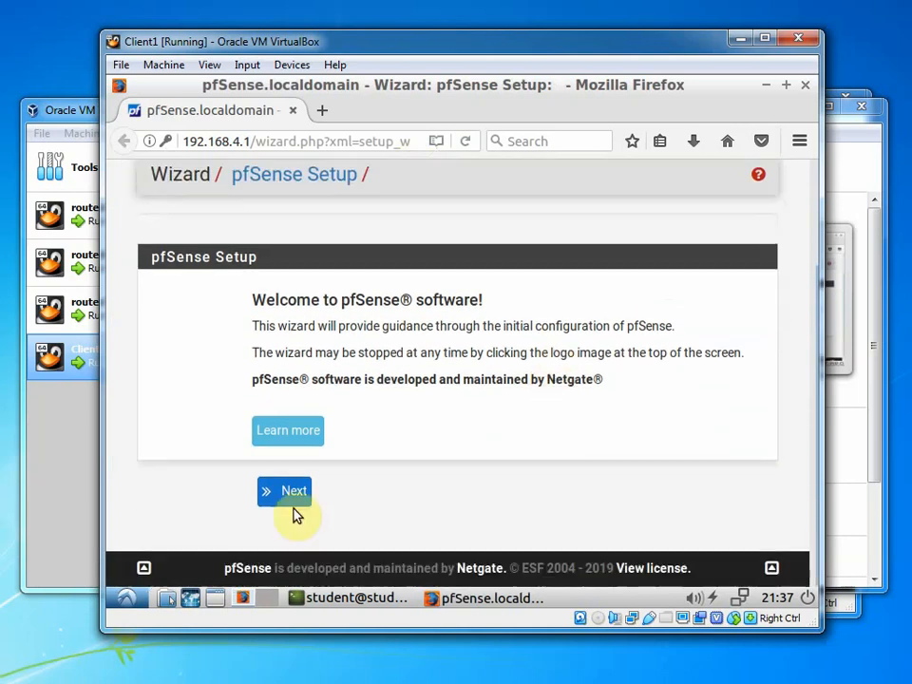
left_click(296, 490)
scroll(470, 359, "down", 4)
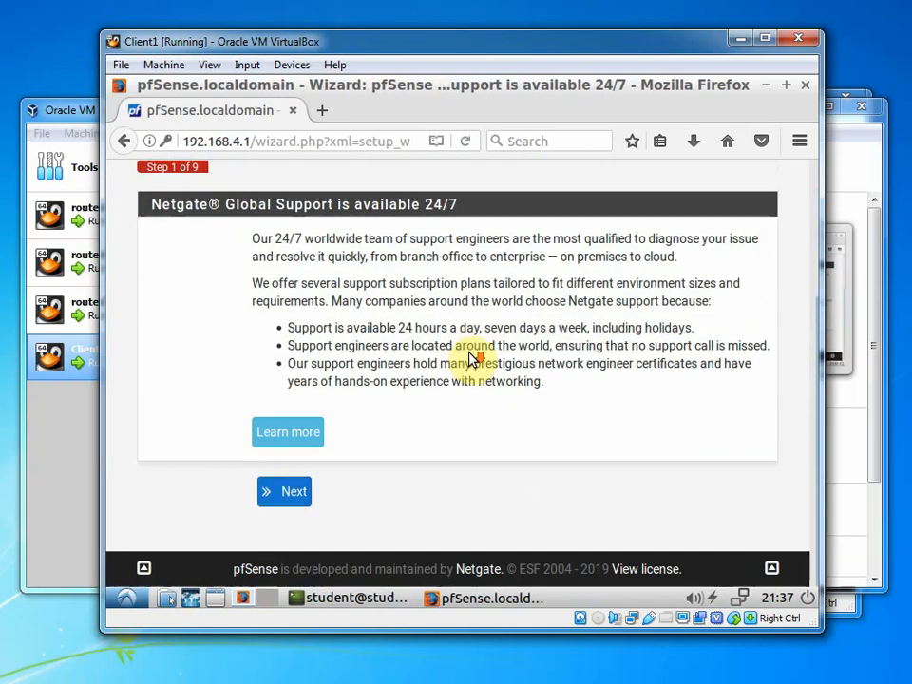
left_click(269, 491)
Set primary DNS server 8.8.8.8 and secondary 8.8.8.4, then continue
scroll(491, 319, "down", 4)
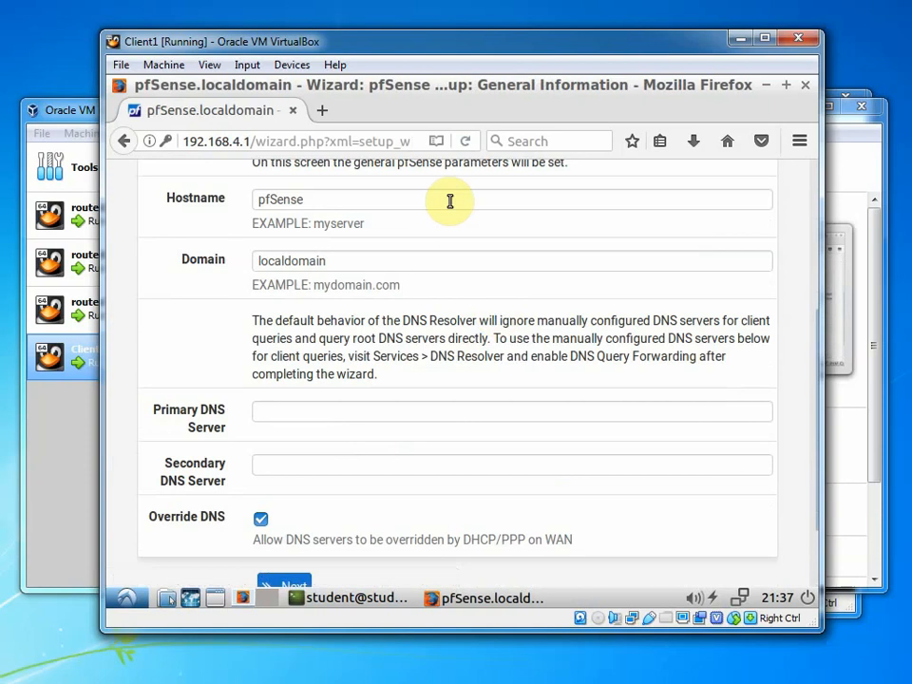
scroll(452, 199, "up", 3)
scroll(452, 204, "down", 4)
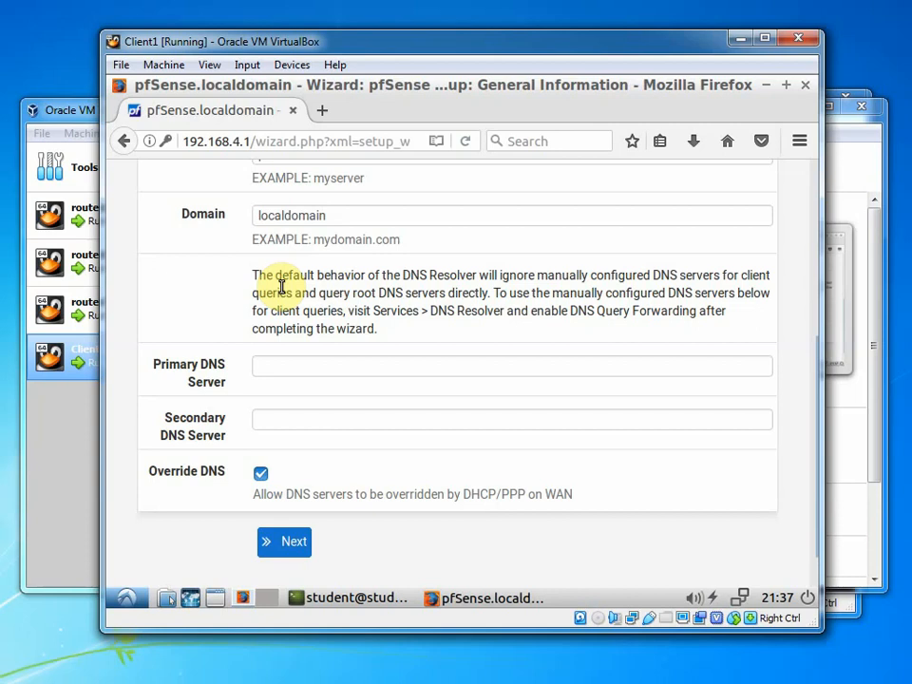
left_click(296, 363)
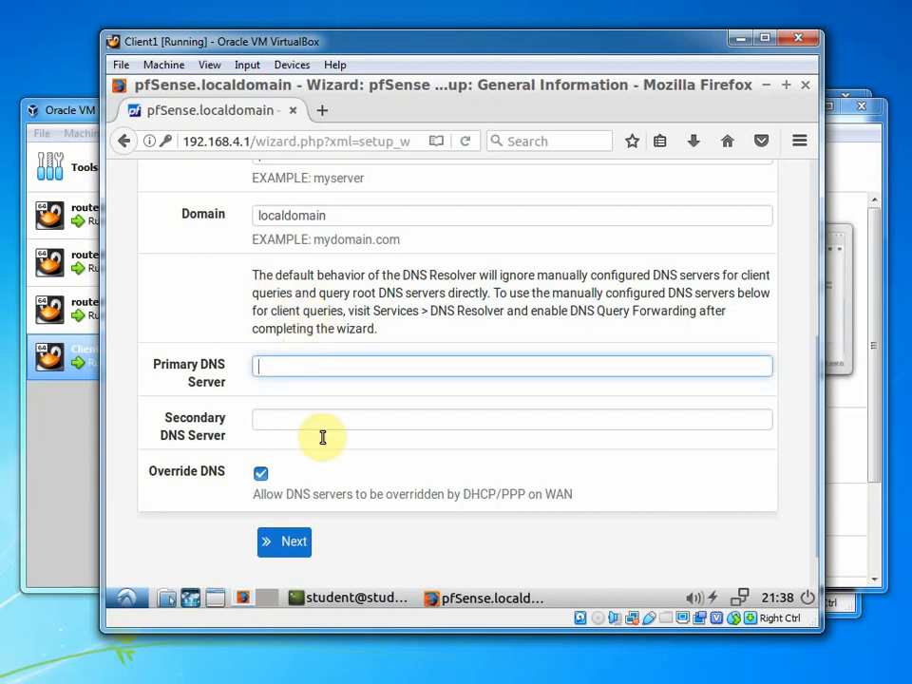
scroll(509, 216, "up", 3)
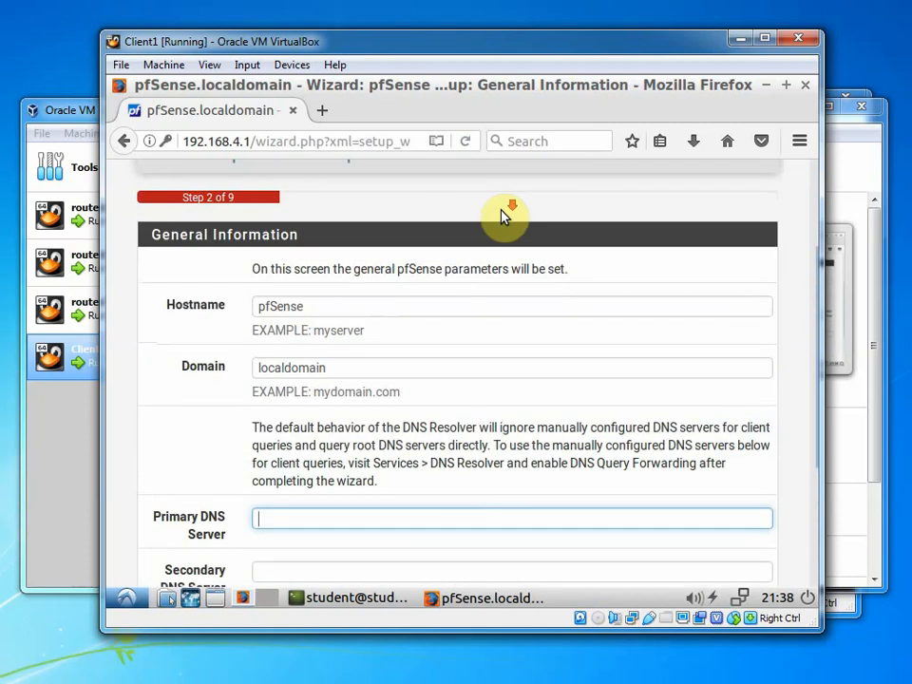
scroll(475, 304, "down", 4)
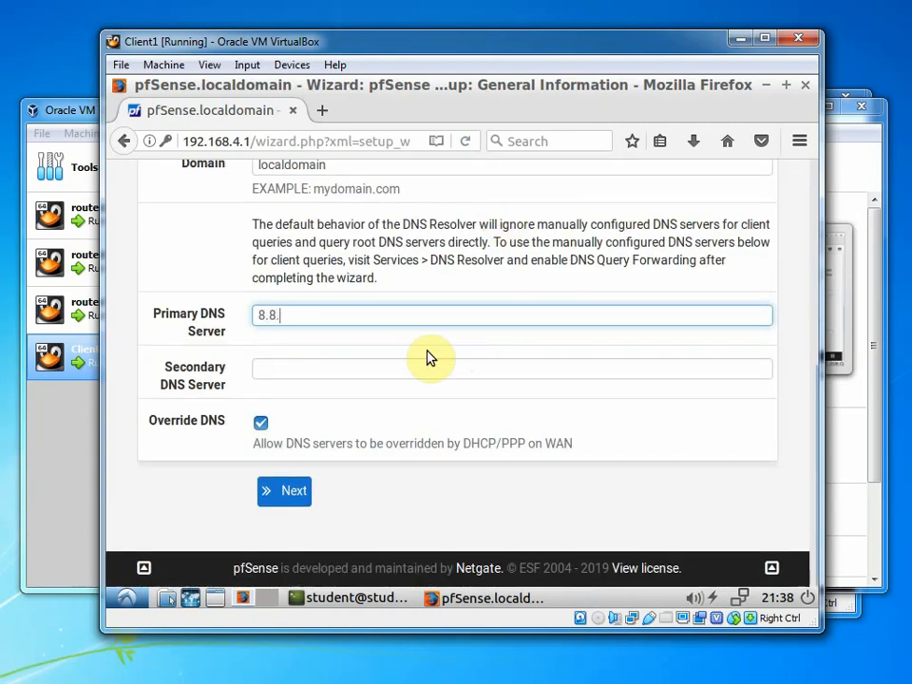
key("Tab")
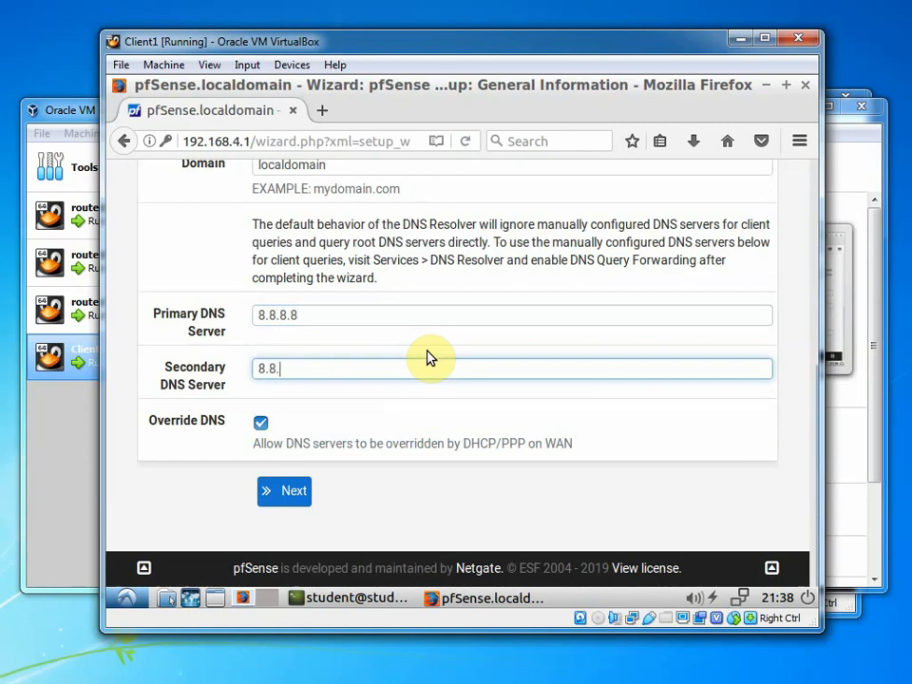
left_click(283, 492)
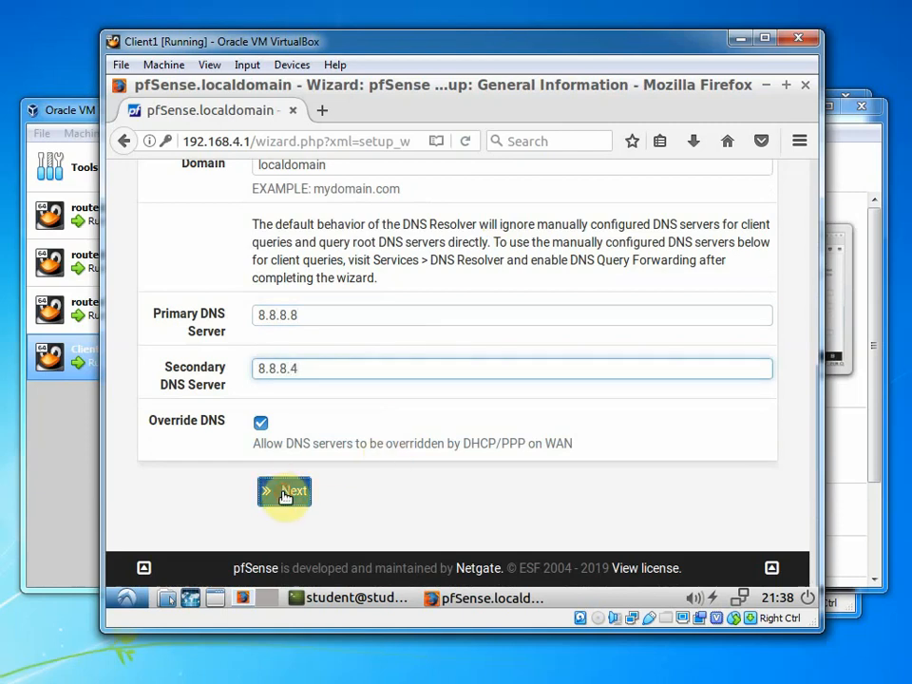
scroll(513, 441, "down", 2)
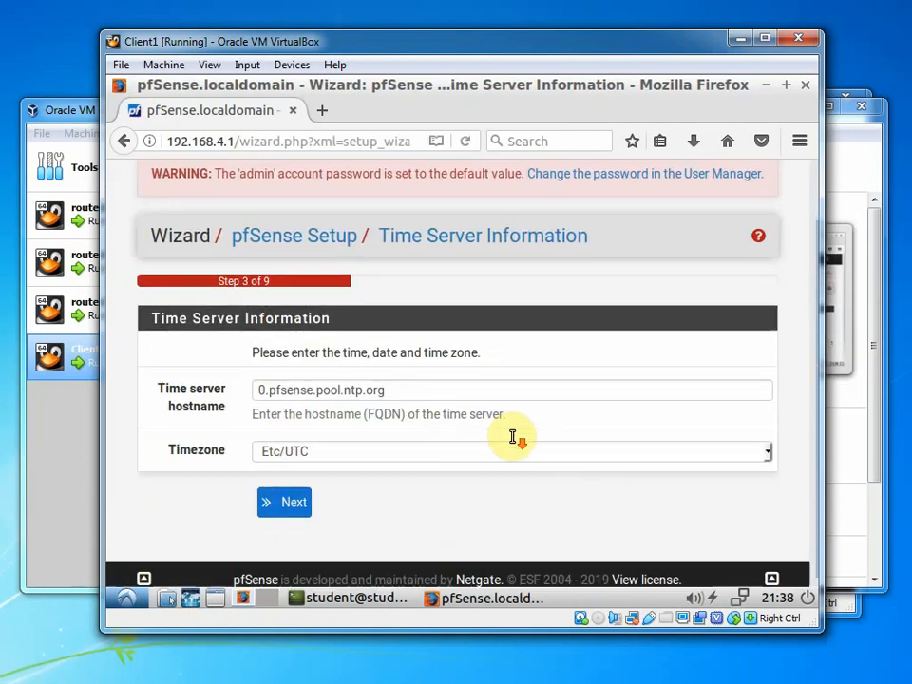
Keep the default Time Server, WAN, LAN (192.168.4.1) and admin password settings
left_click(297, 499)
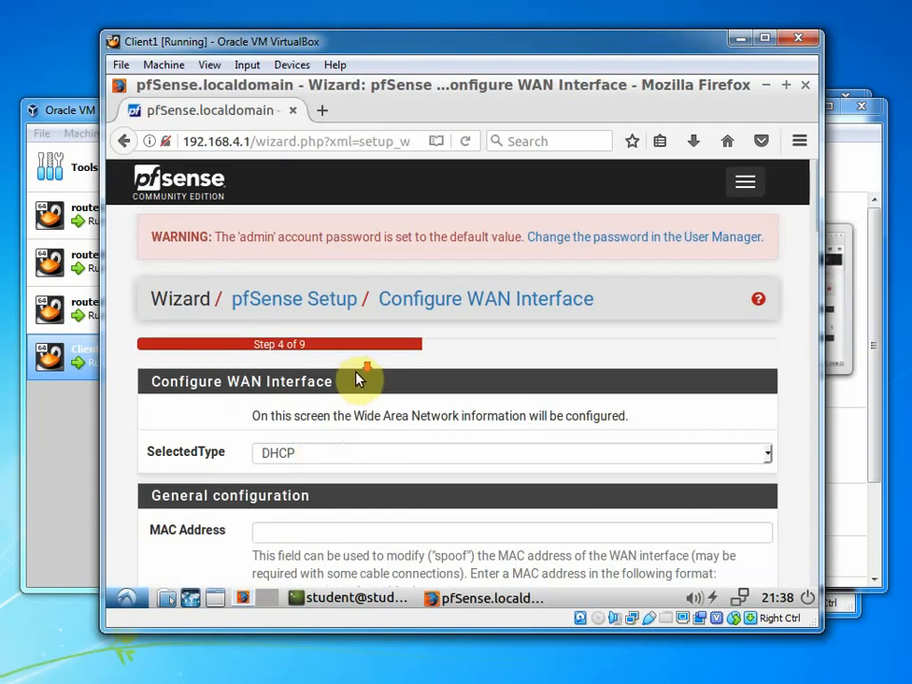
scroll(358, 374, "down", 2)
scroll(495, 330, "down", 6)
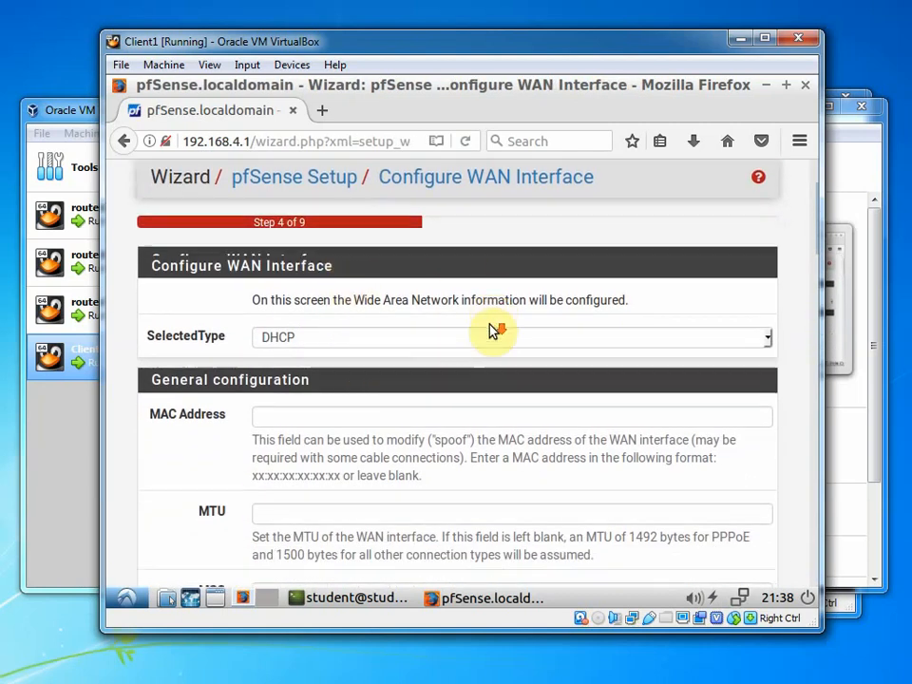
scroll(290, 494, "down", 12)
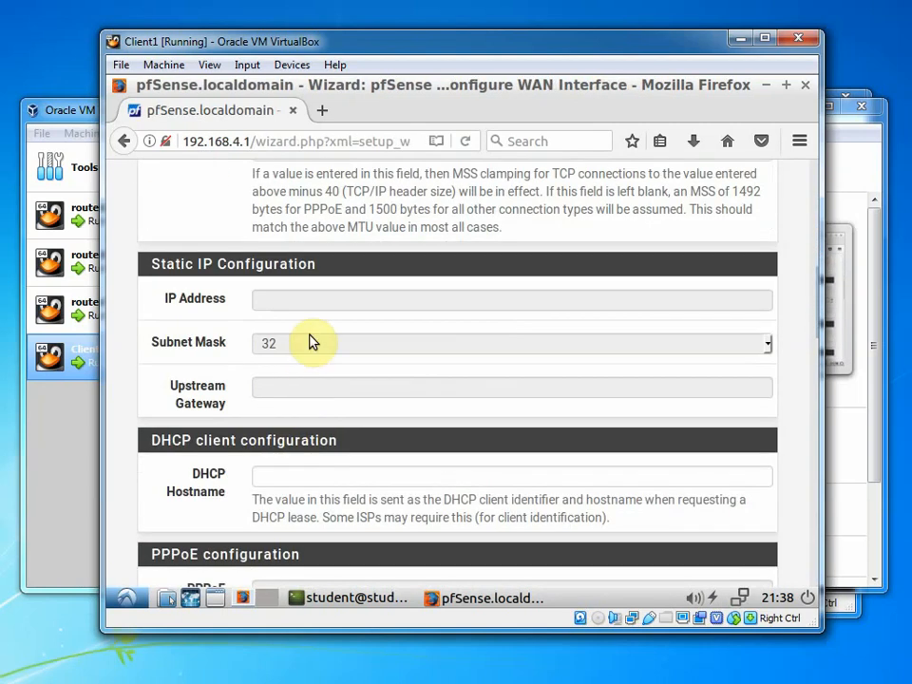
scroll(302, 317, "down", 15)
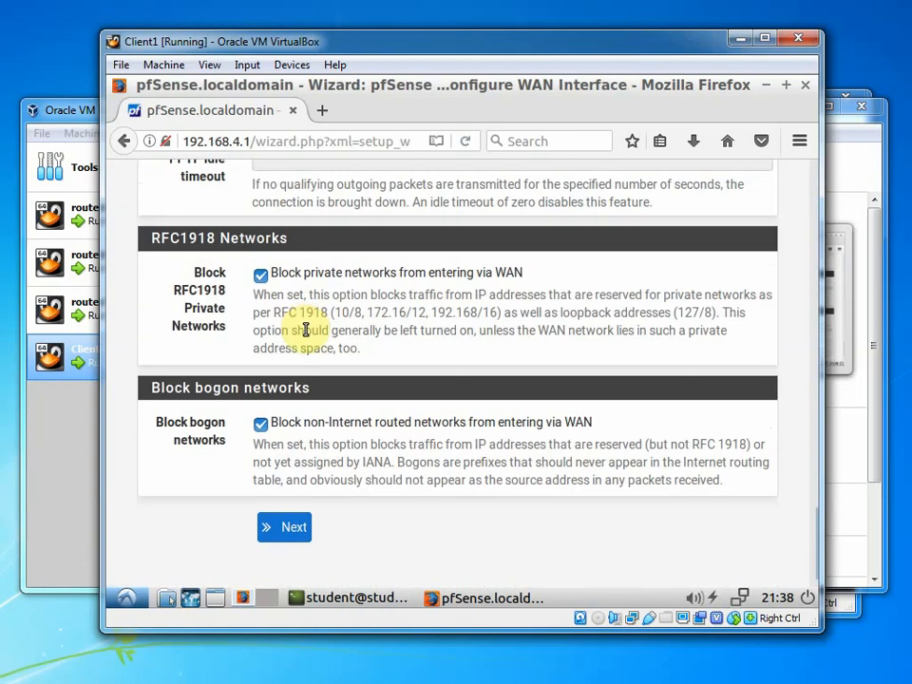
left_click(294, 491)
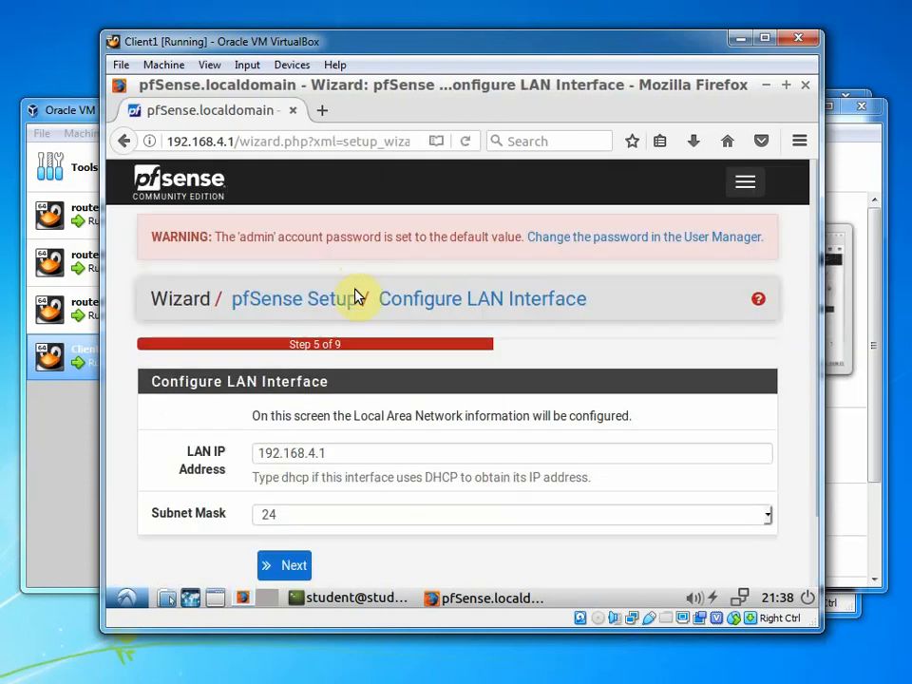
scroll(356, 349, "down", 2)
left_click(269, 490)
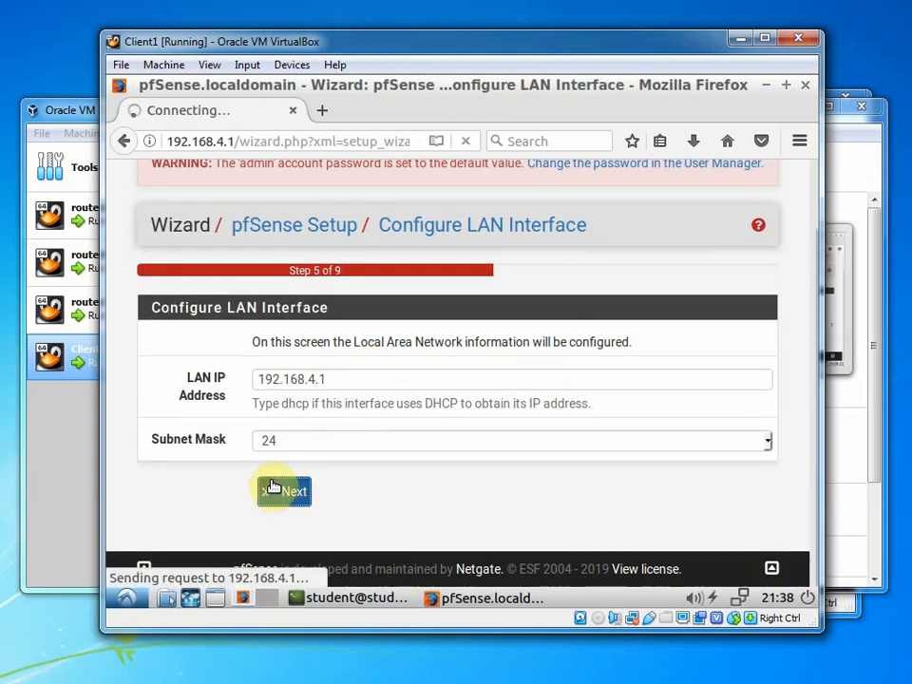
scroll(349, 304, "down", 2)
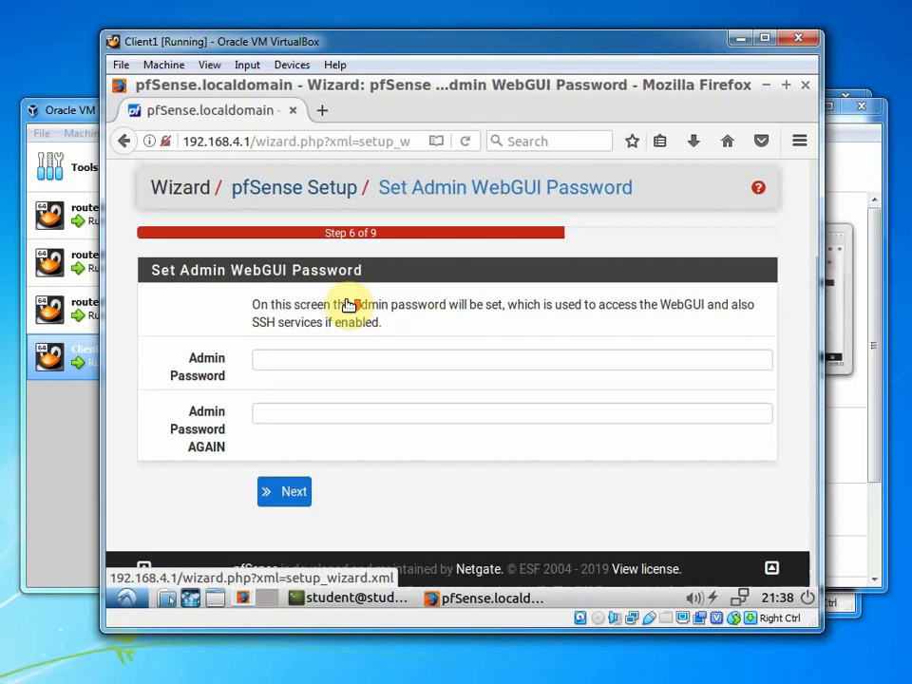
left_click(292, 493)
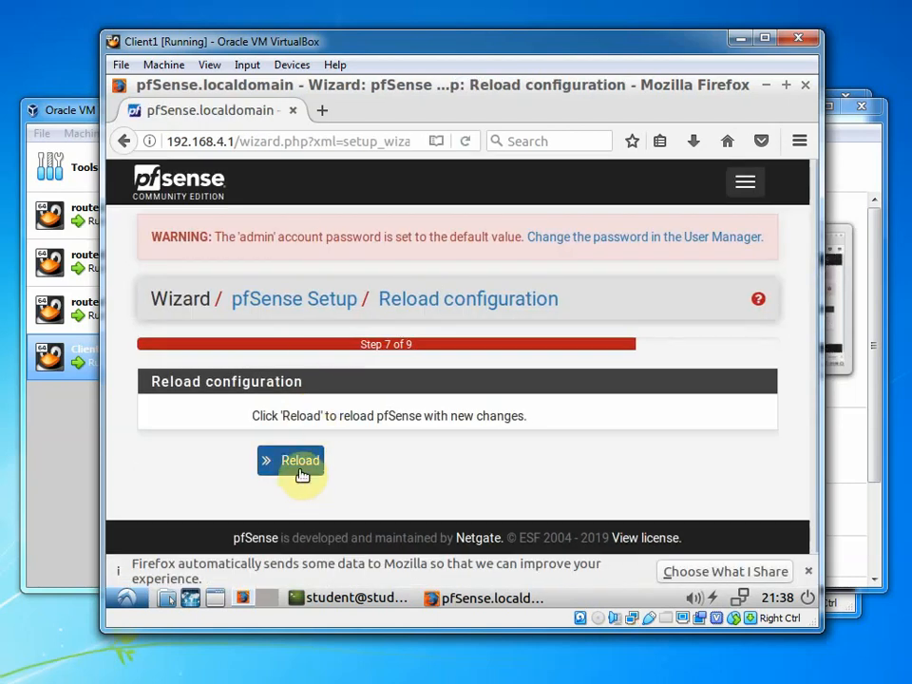
Reload pfSense with the new configuration and finish the setup wizard
left_click(302, 461)
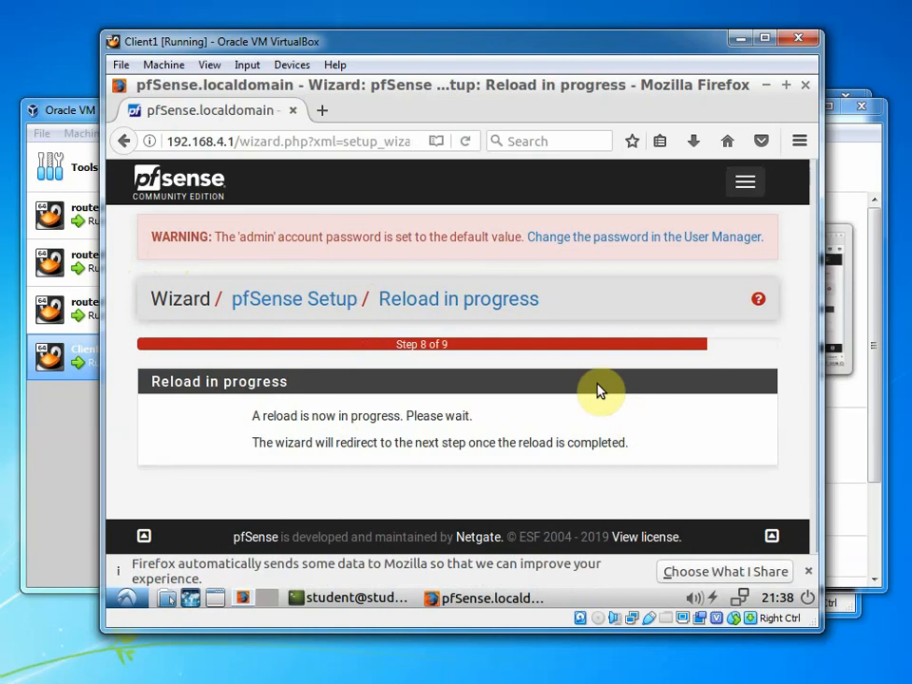
left_click(807, 571)
scroll(620, 410, "down", 3)
scroll(620, 410, "down", 2)
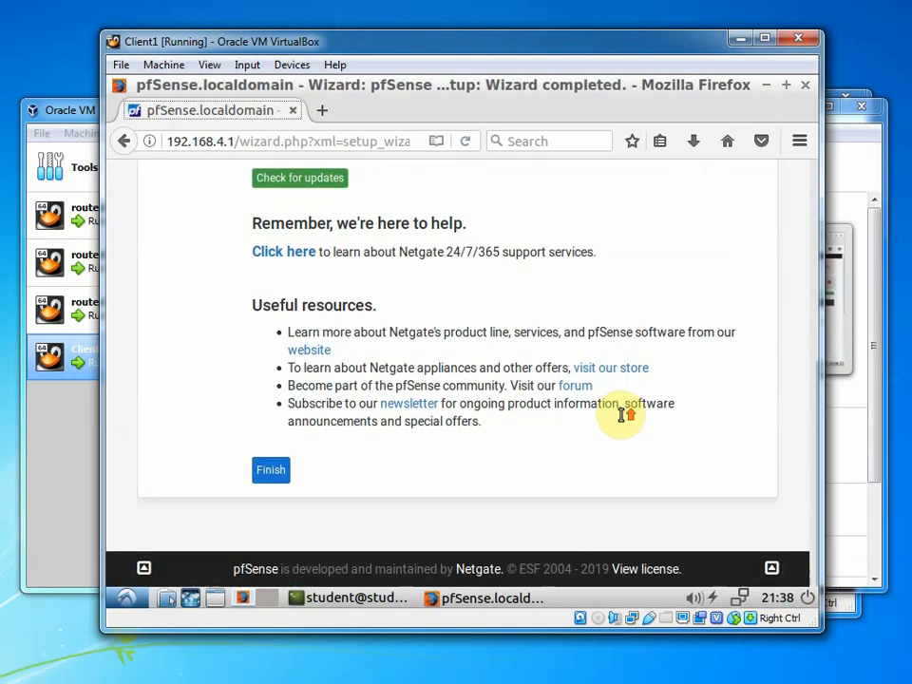
scroll(627, 413, "up", 3)
scroll(548, 444, "down", 3)
left_click(269, 472)
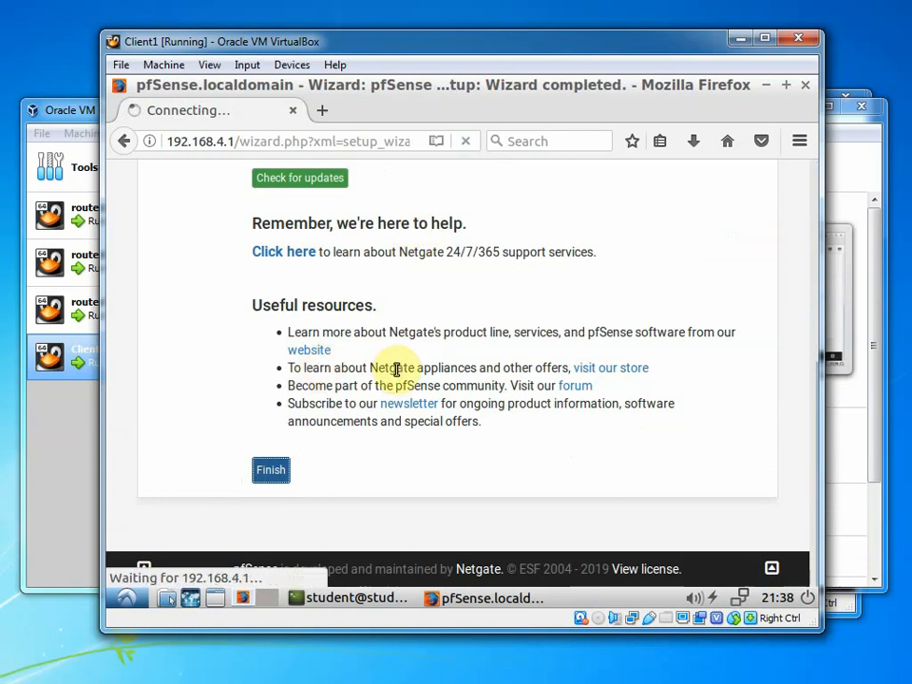
Rerun ping dal.ca, now answered from 129.173.31.187, and glance over the pfSense dashboard
left_click(366, 603)
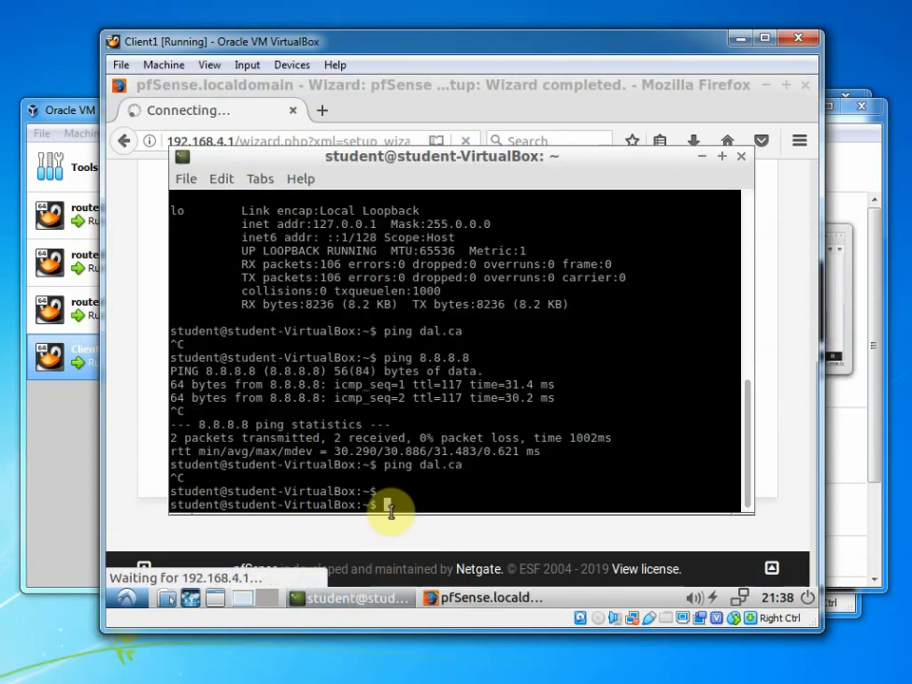
key("Up")
key("Return")
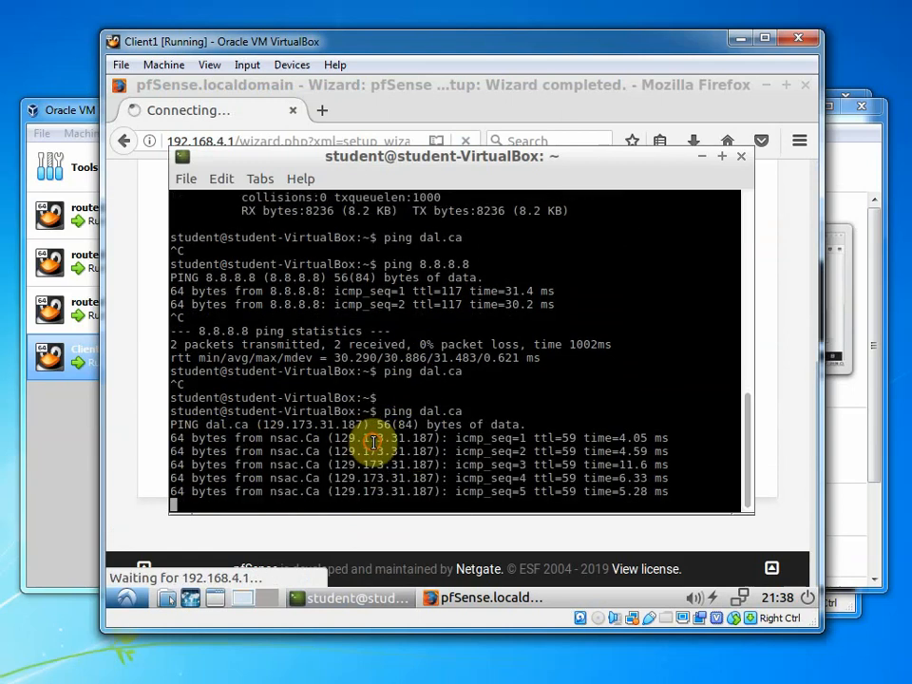
key("ctrl+c")
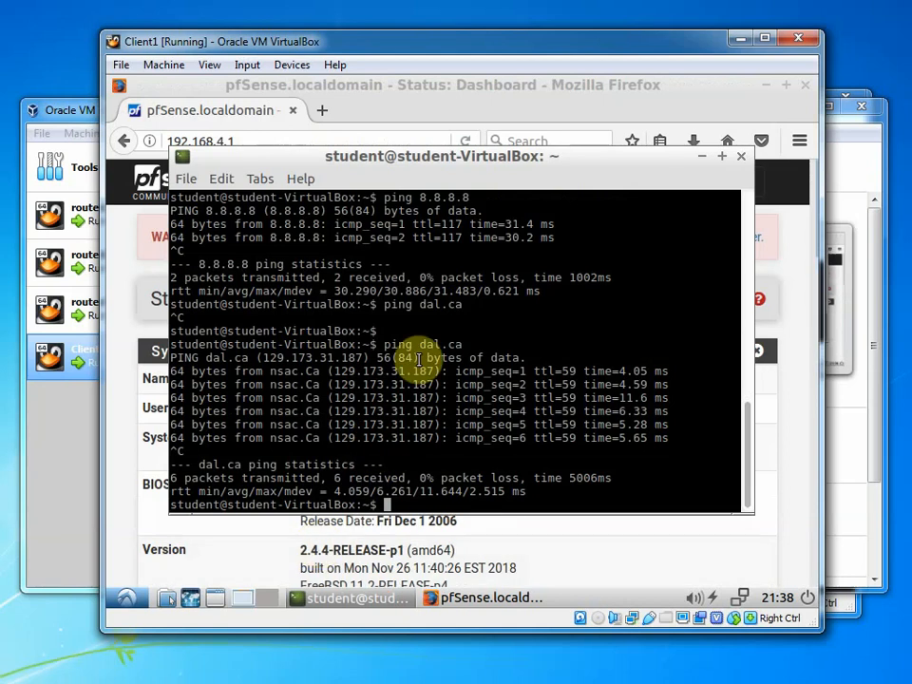
left_click(592, 559)
scroll(572, 468, "down", 5)
scroll(569, 475, "up", 5)
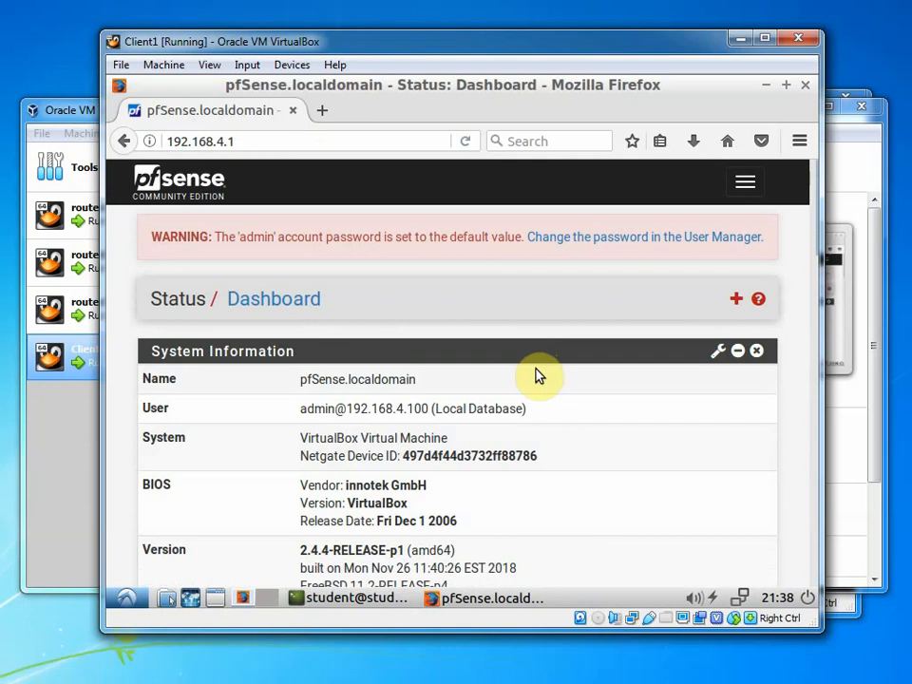
Try running traceroute in the terminal and find it is not installed
left_click(397, 598)
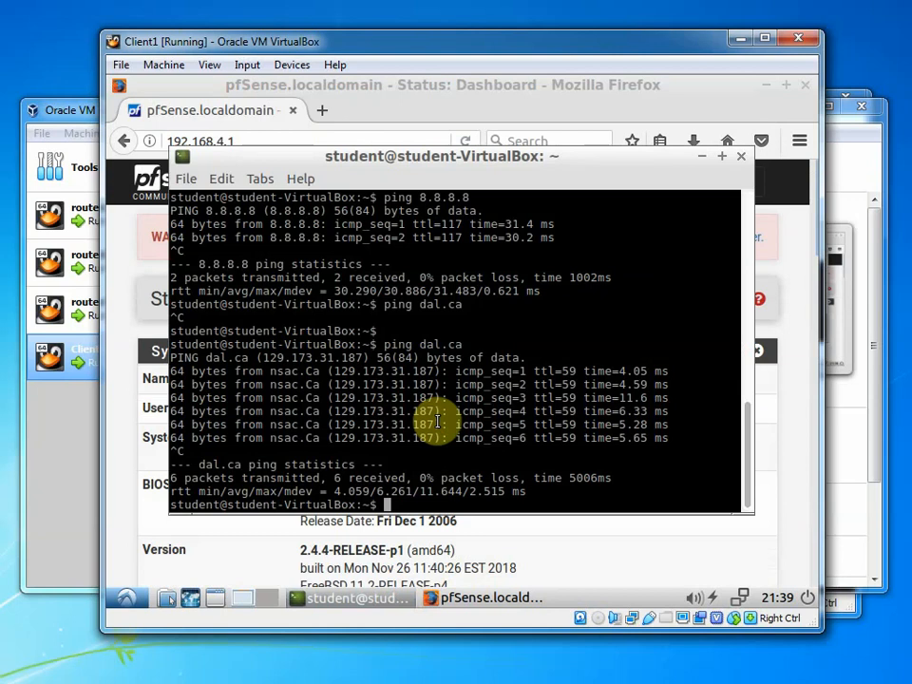
type("traceroute")
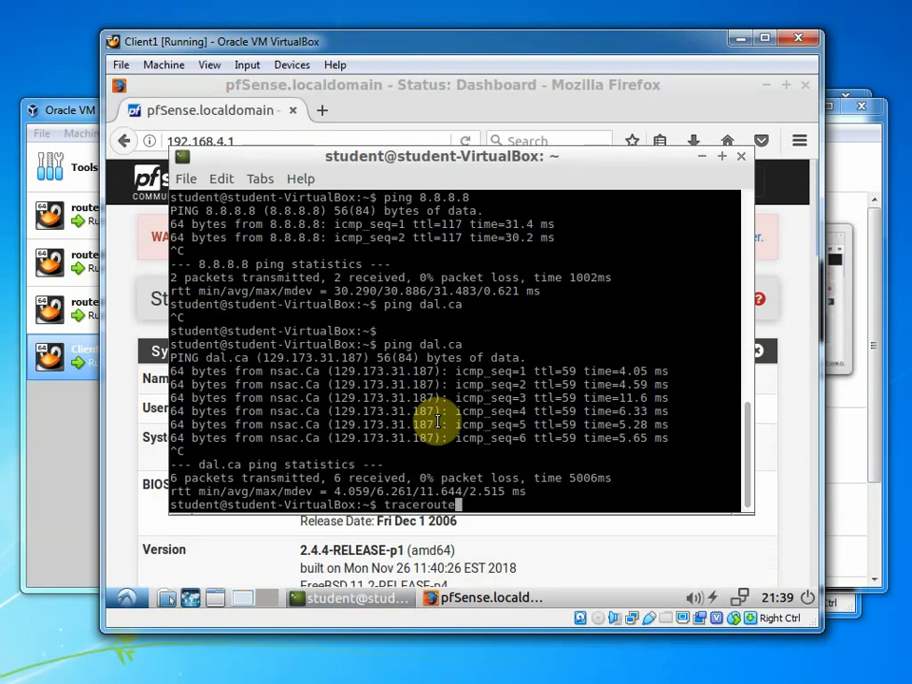
key("Return")
key("Up")
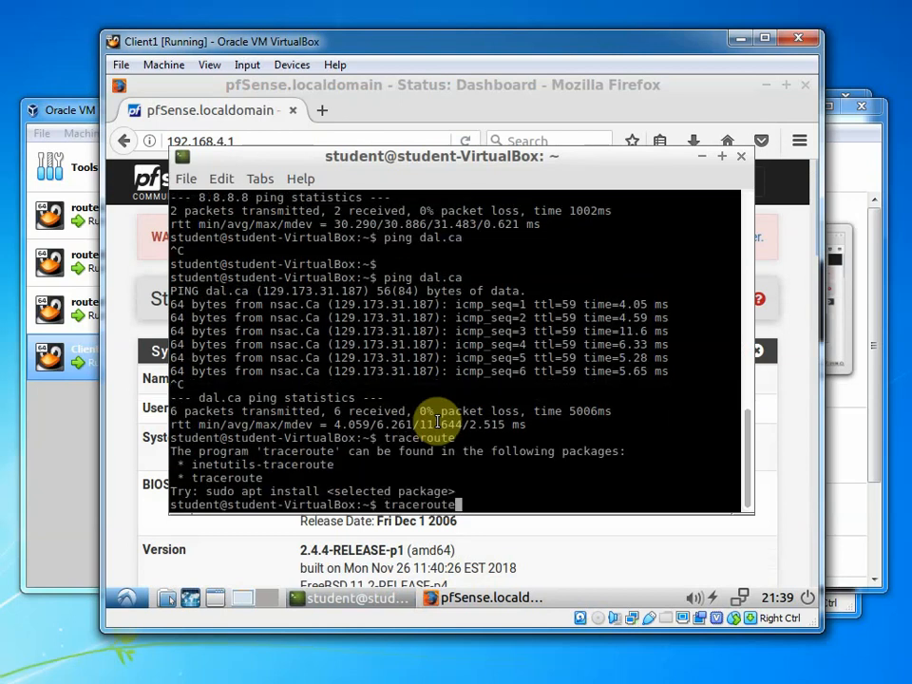
key("Home")
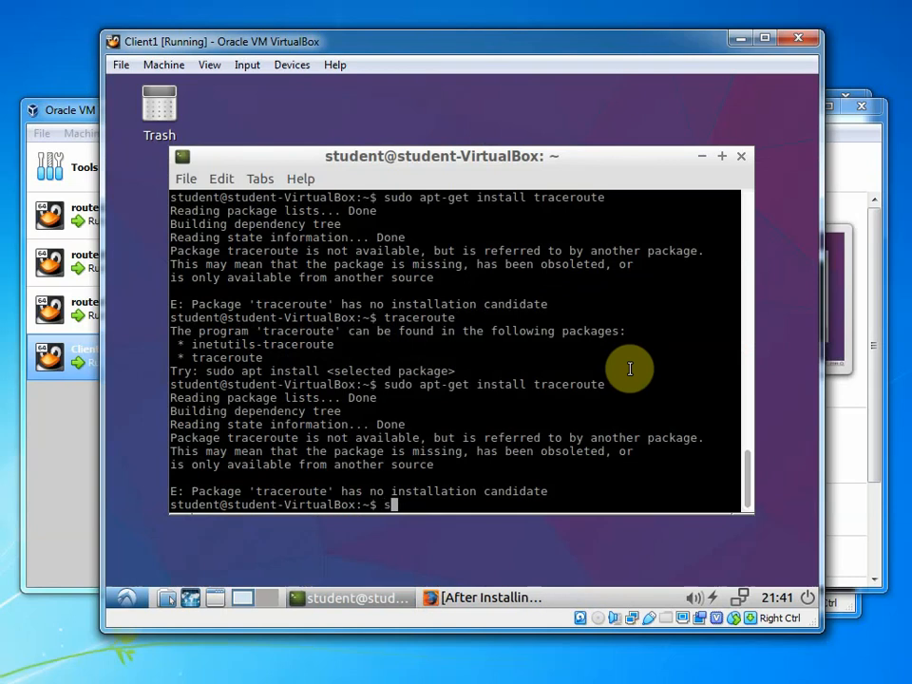
Run sudo apt update, then sudo apt install traceroute on Client1
type("udo apt update")
key("Return")
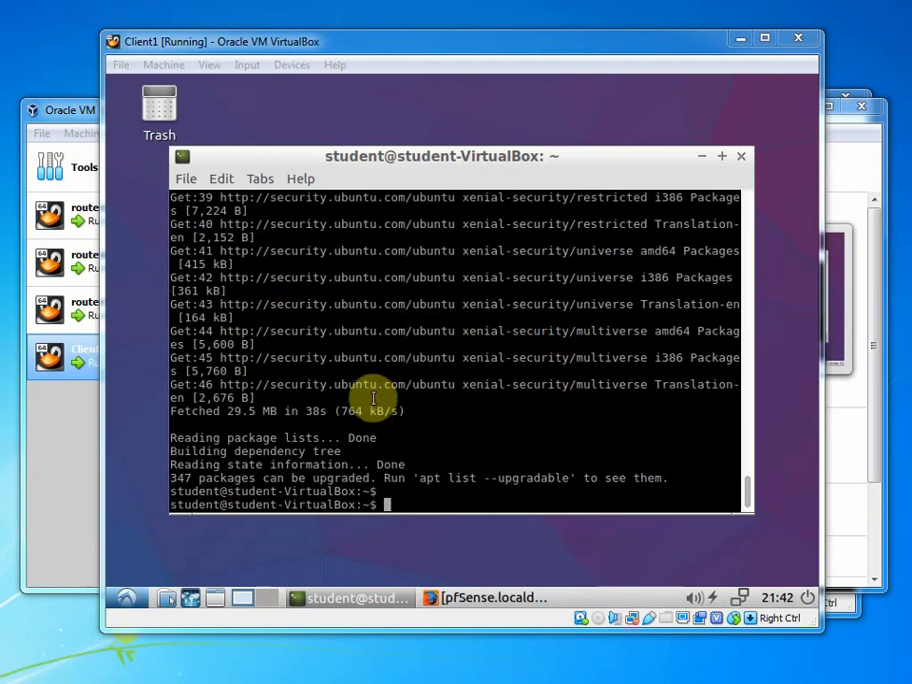
left_click(373, 399)
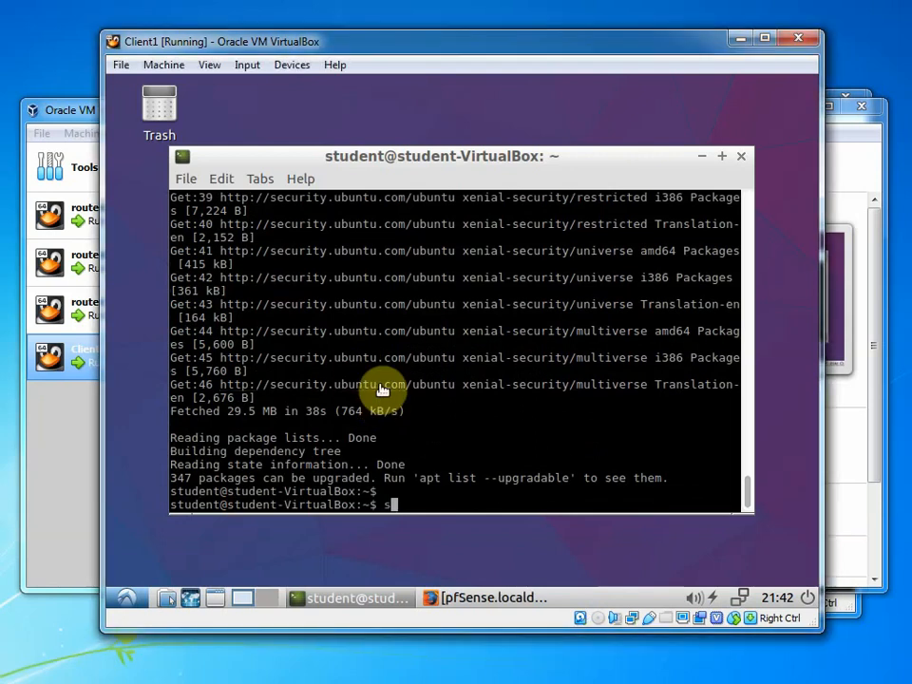
type("sudo apt install traceroute")
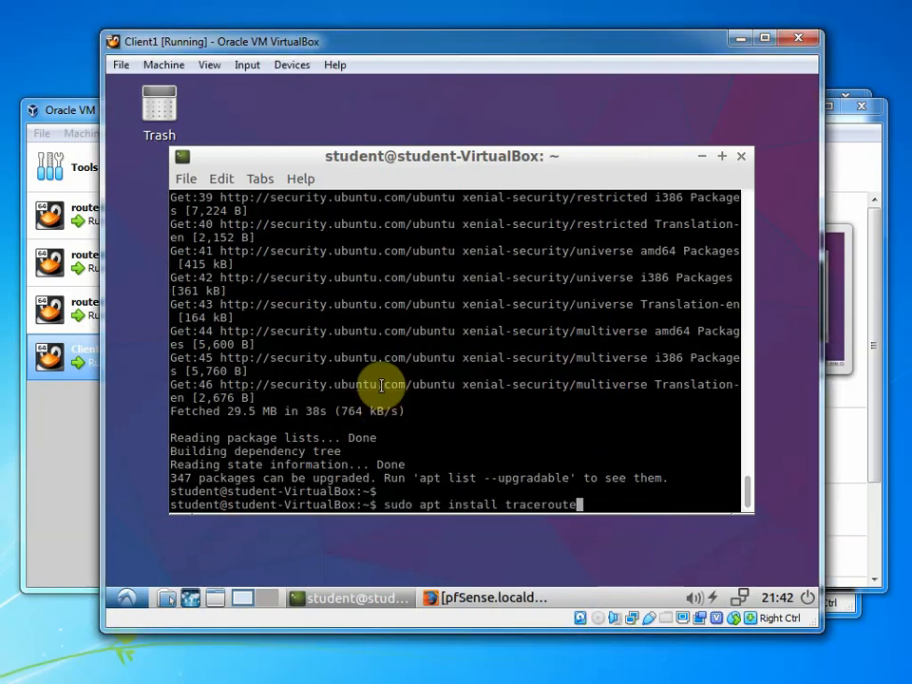
key("Return")
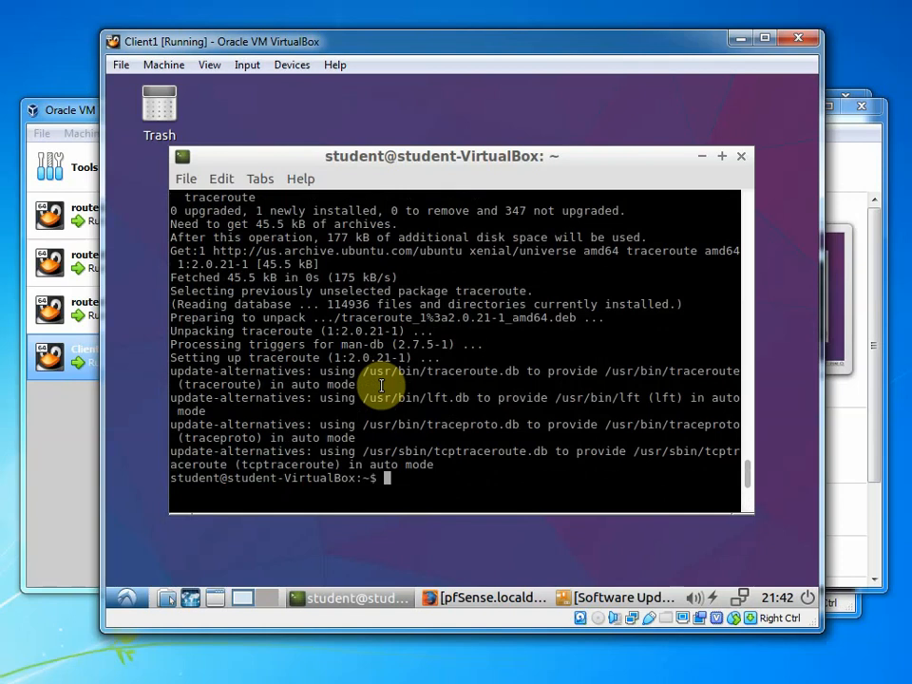
Run traceroute dal.ca on Client1 and stop it with Ctrl+C after hop 10
type("aceroute")
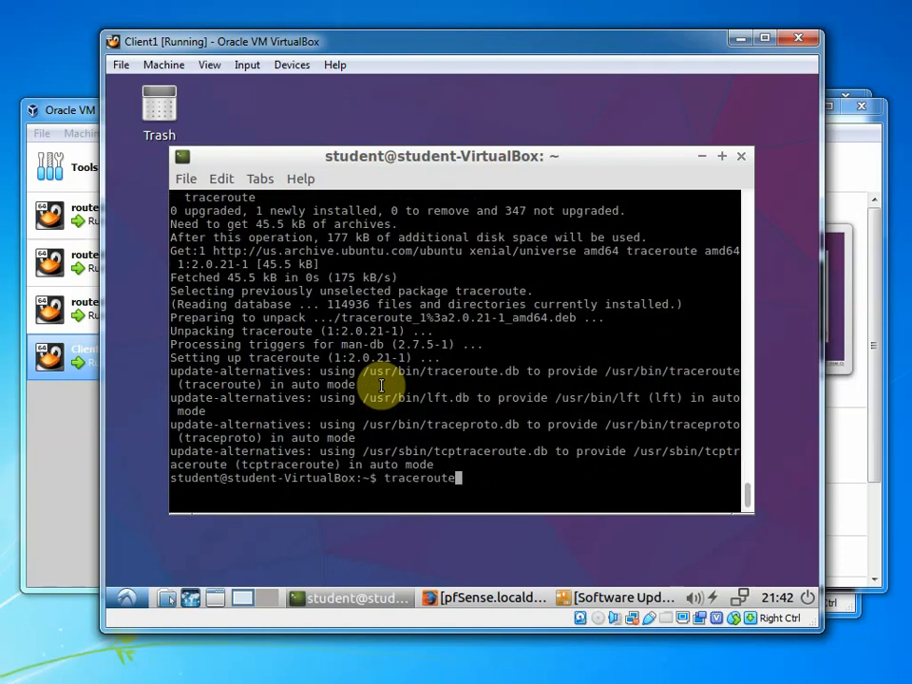
key("Return")
key("Up")
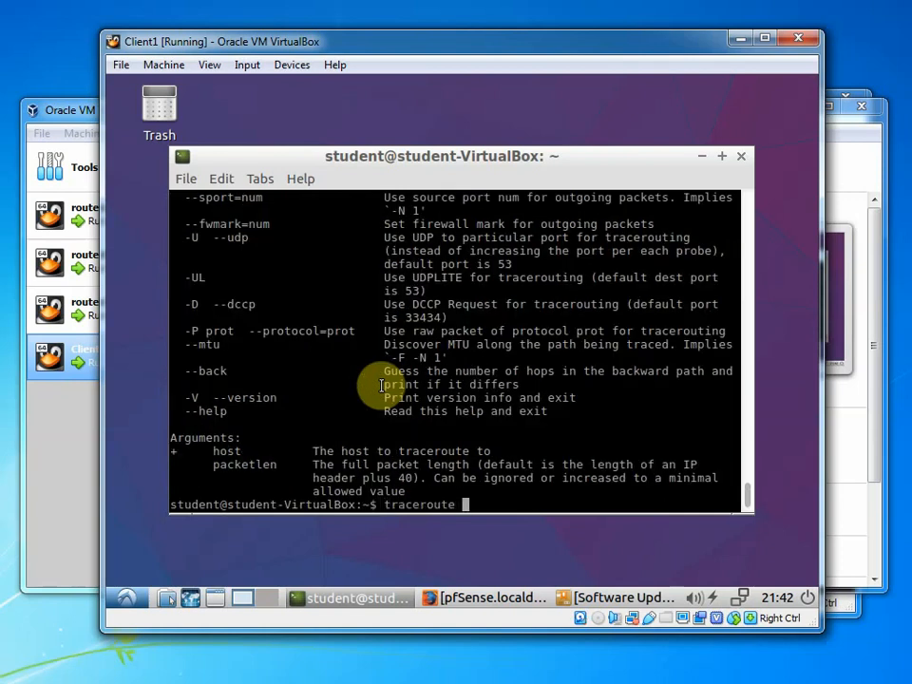
type("dal.ca")
key("Return")
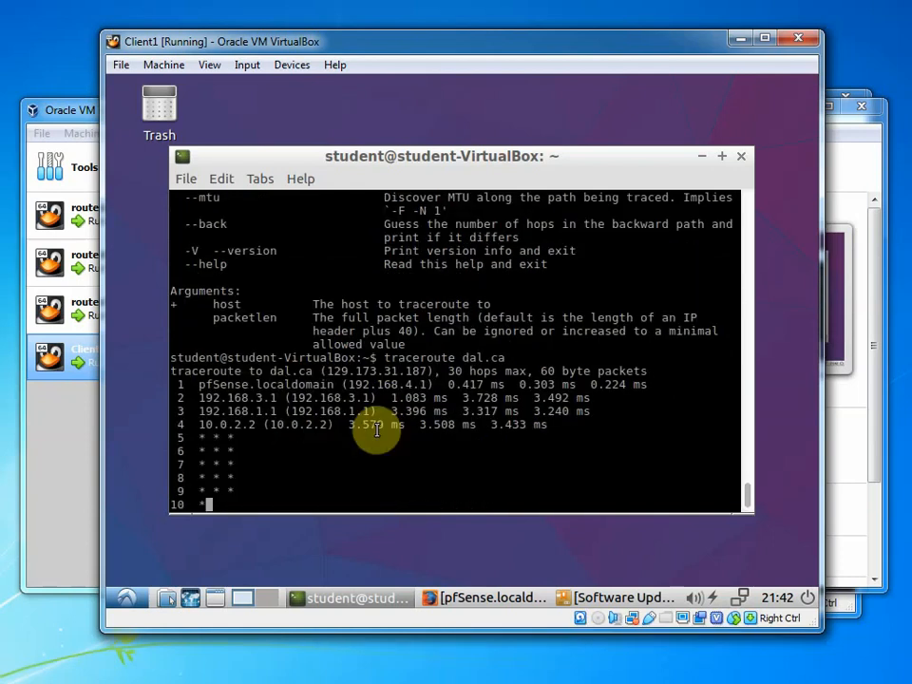
key("ctrl+c")
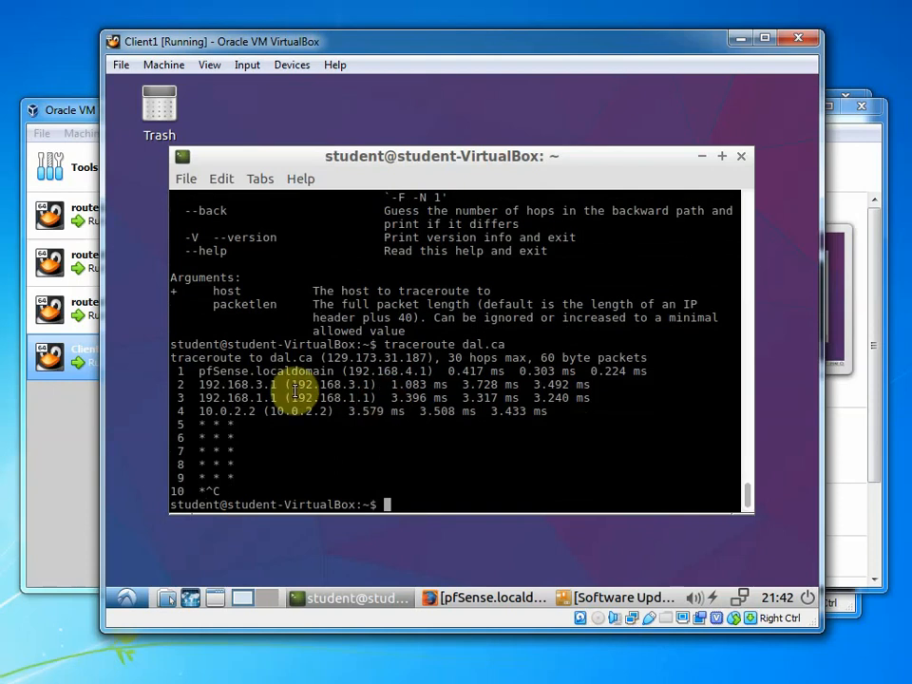
Highlight hops 192.168.4.1, 192.168.3.1, 192.168.1.1, 10.0.2.2 and dal.ca's IP 129.173.31.187
left_click_drag(199, 371, 429, 370)
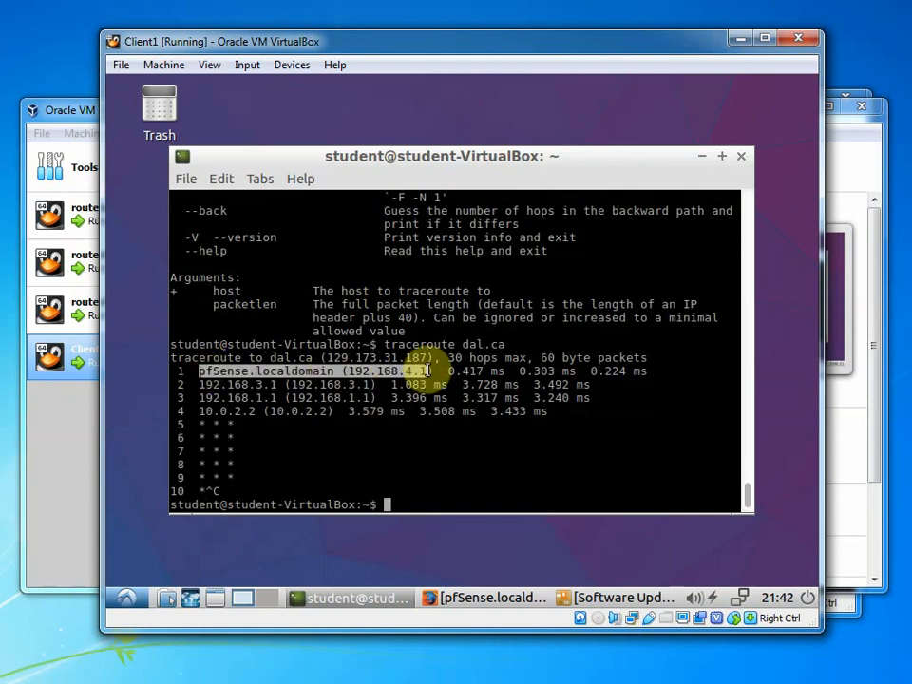
left_click_drag(194, 383, 298, 388)
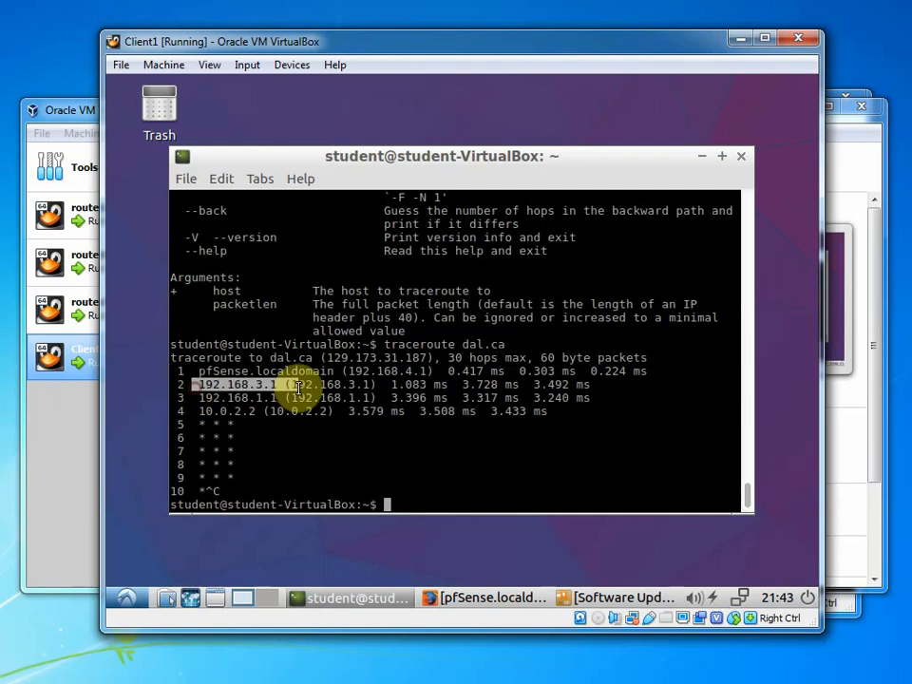
left_click_drag(197, 397, 364, 397)
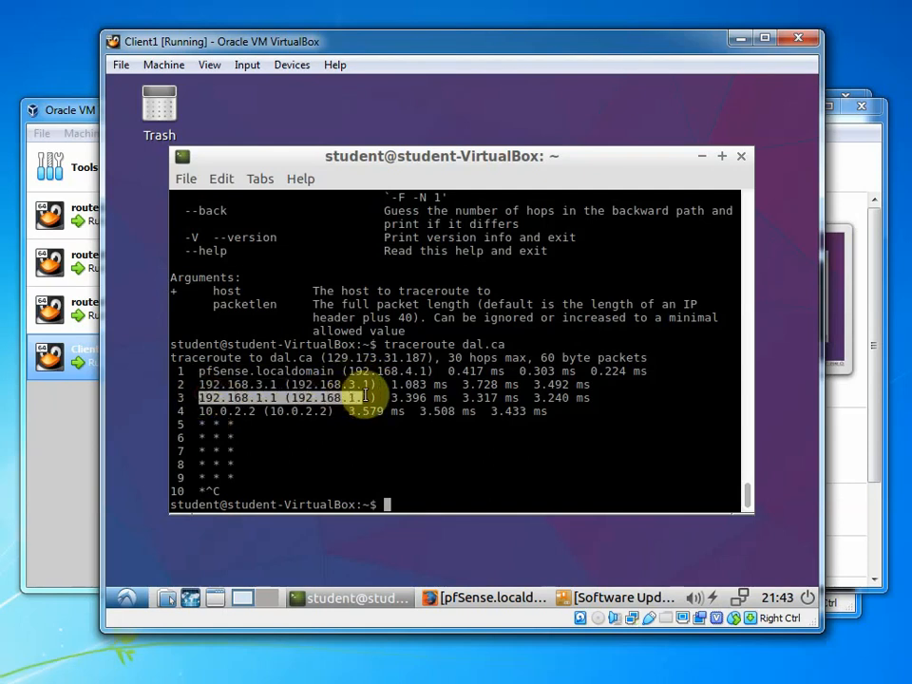
left_click_drag(197, 411, 262, 412)
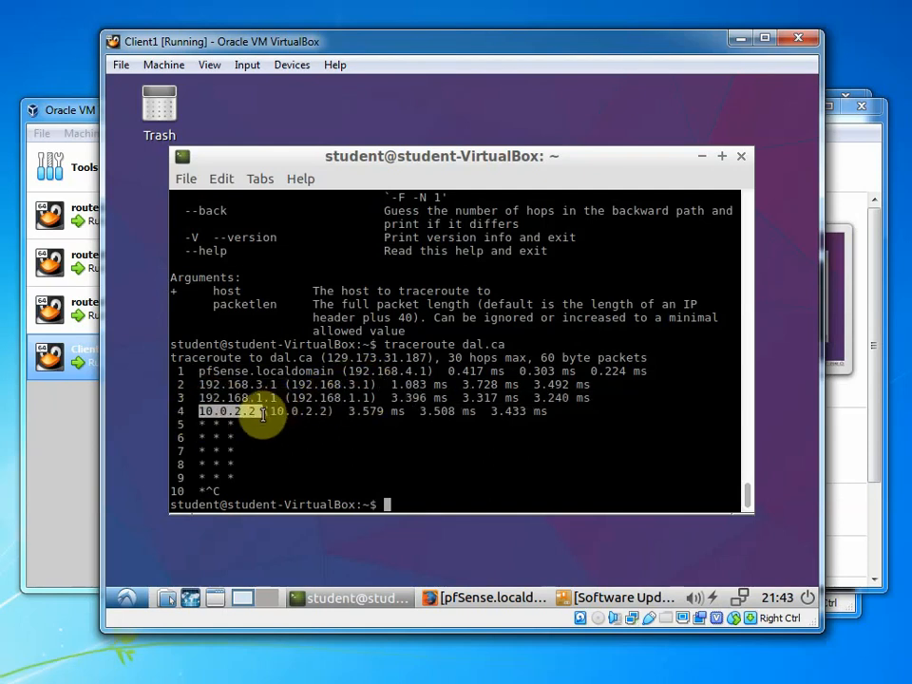
left_click(263, 414)
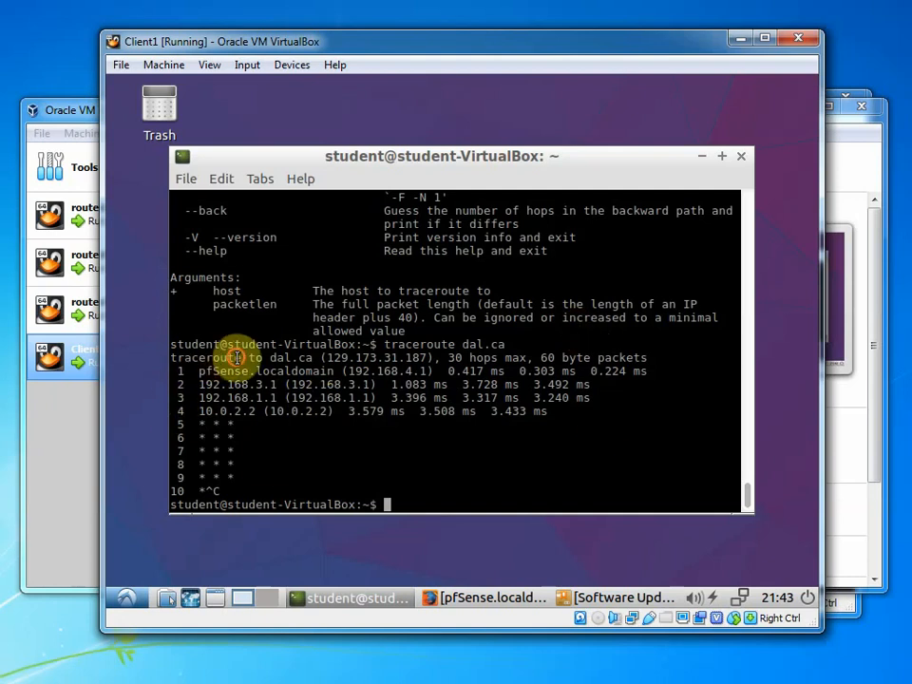
left_click_drag(234, 358, 478, 373)
left_click(479, 373)
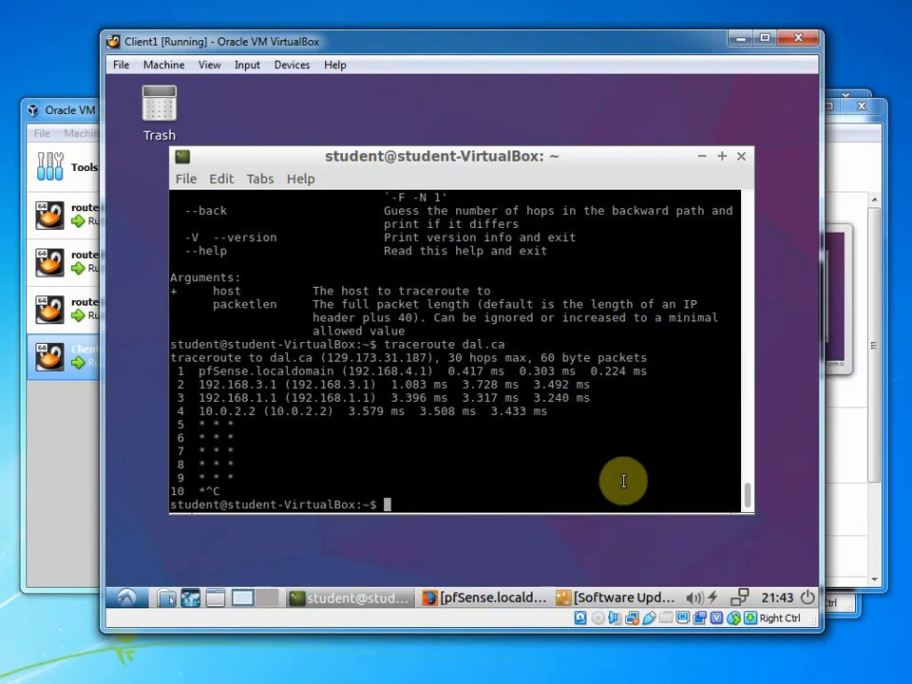
Bring the pfSense dashboard at 192.168.4.1 forward and reload it
left_click(504, 594)
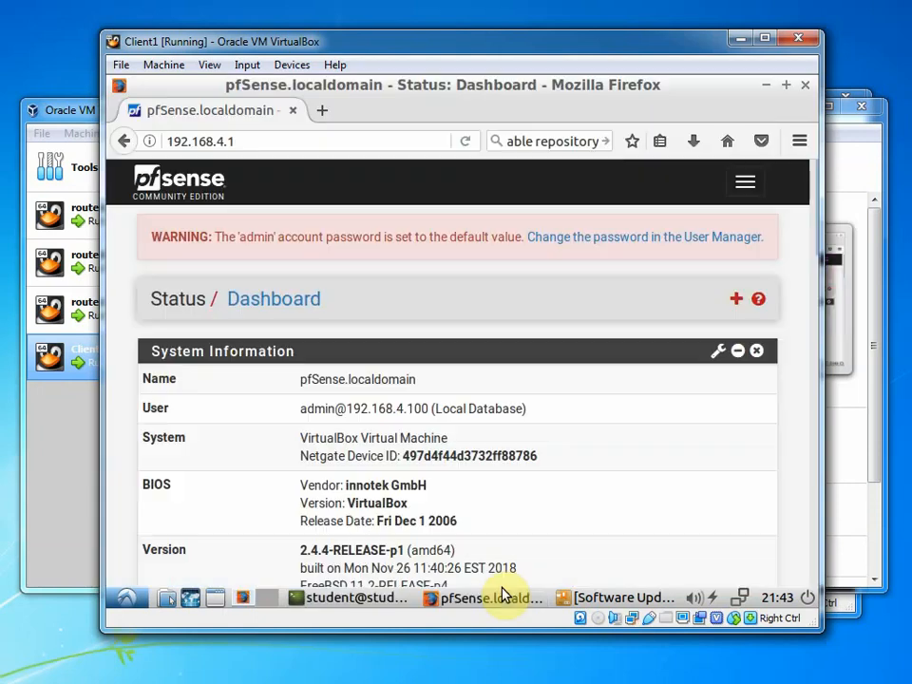
scroll(532, 346, "down", 10)
scroll(539, 340, "down", 10)
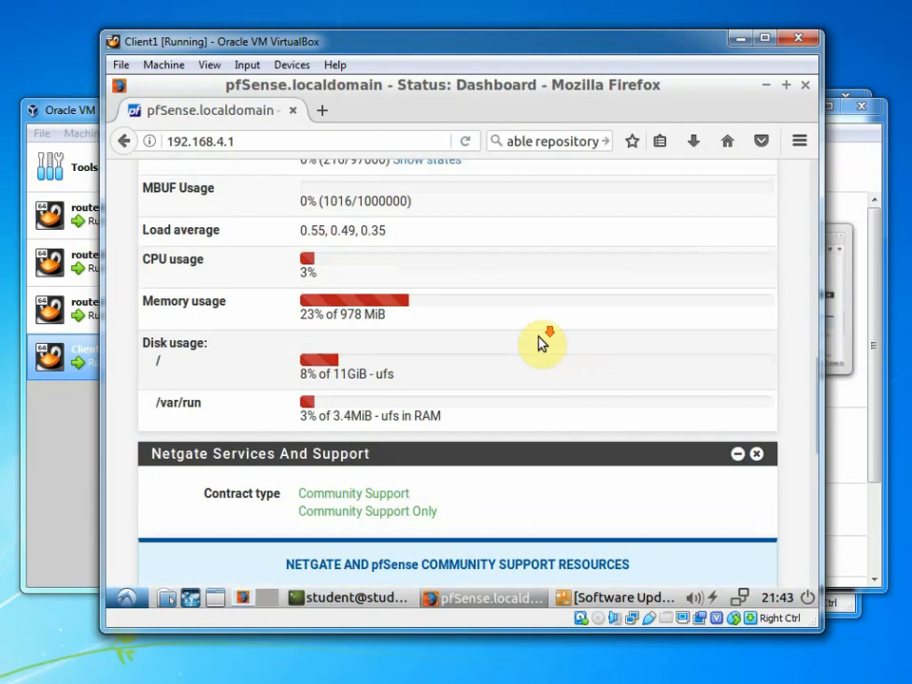
scroll(551, 337, "up", 20)
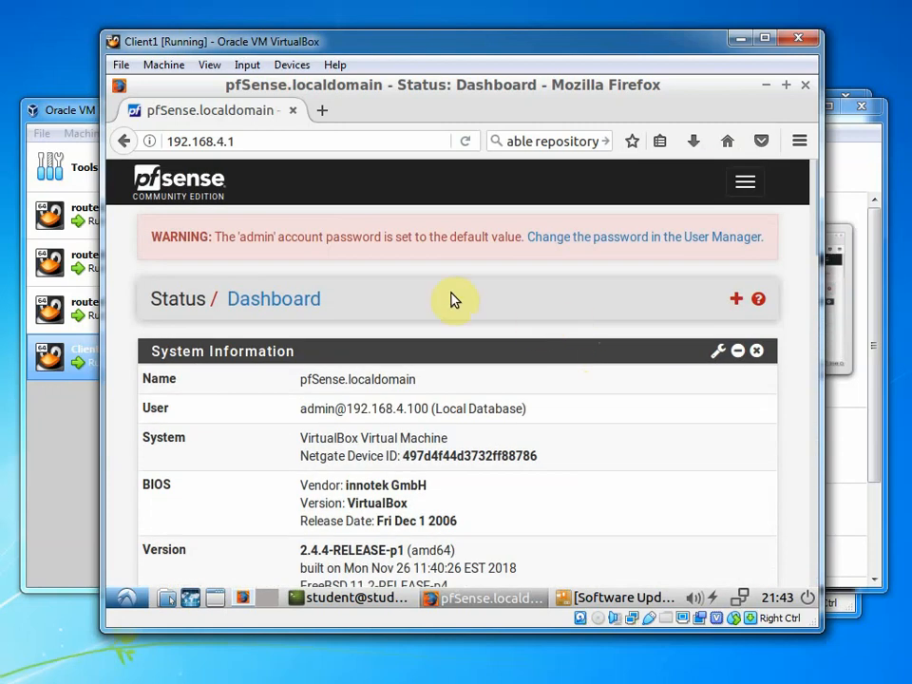
left_click(180, 186)
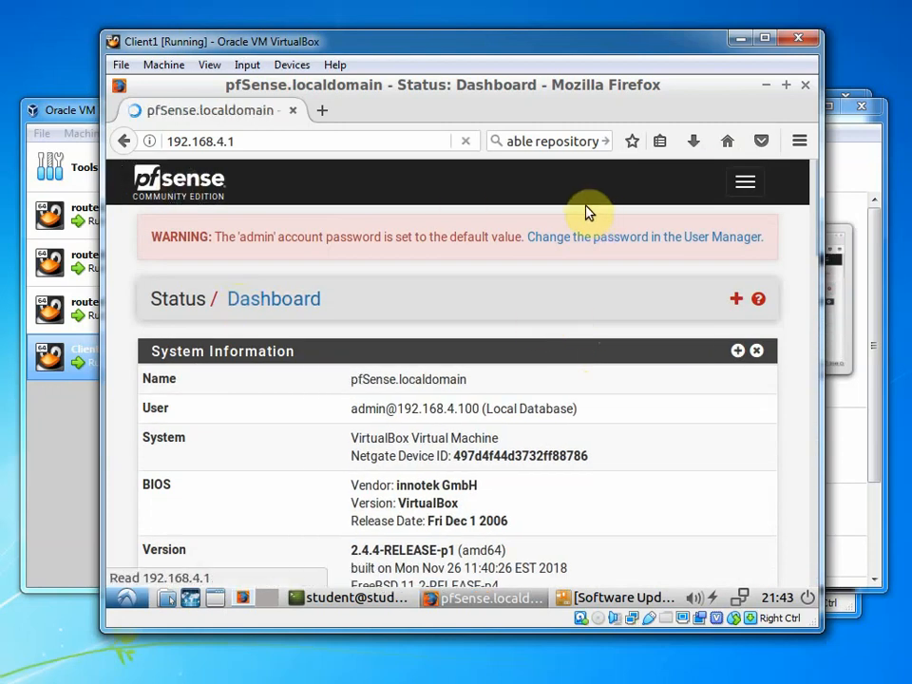
scroll(583, 227, "down", 15)
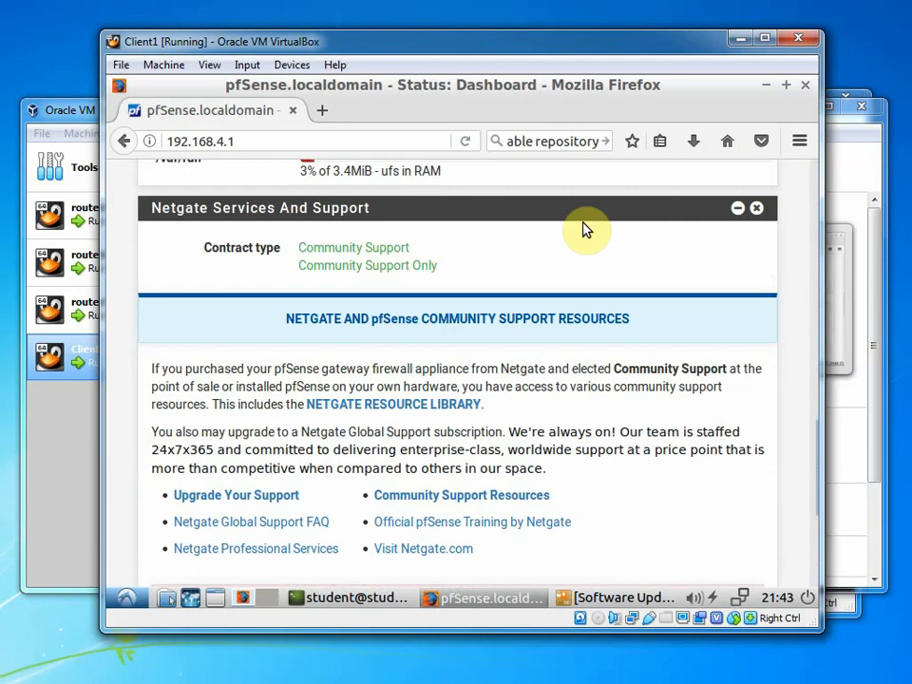
scroll(584, 231, "down", 5)
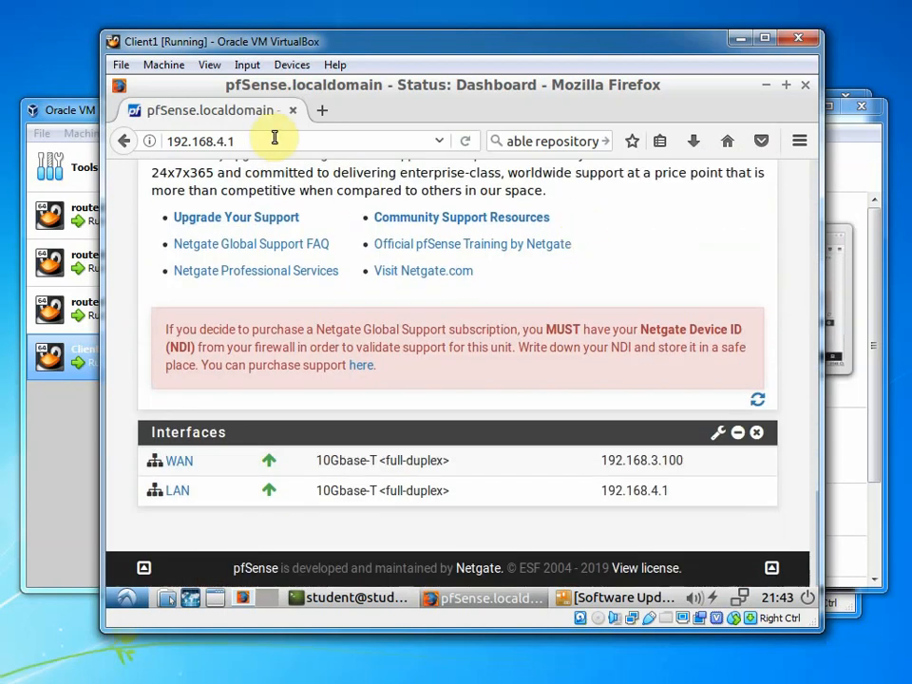
key("Return")
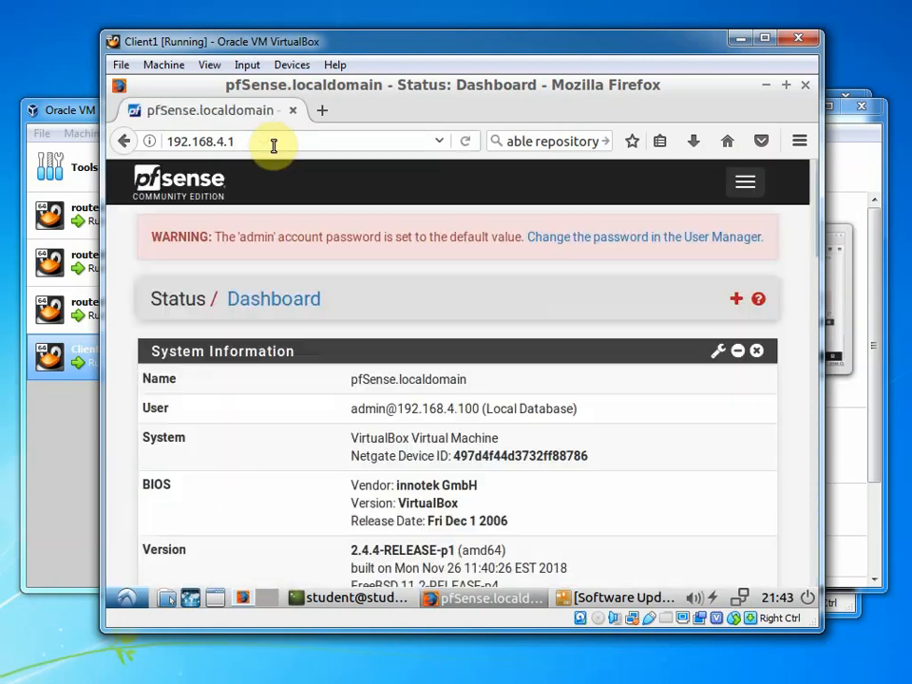
Widen the Client1 window and expand the Services section in the pfSense menu
left_click(743, 187)
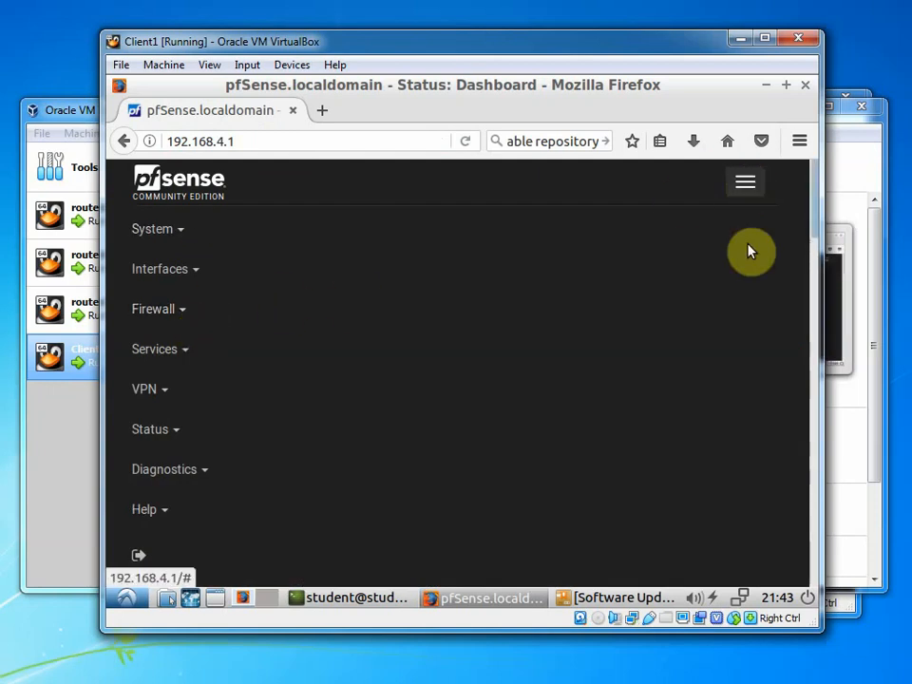
left_click_drag(821, 260, 896, 261)
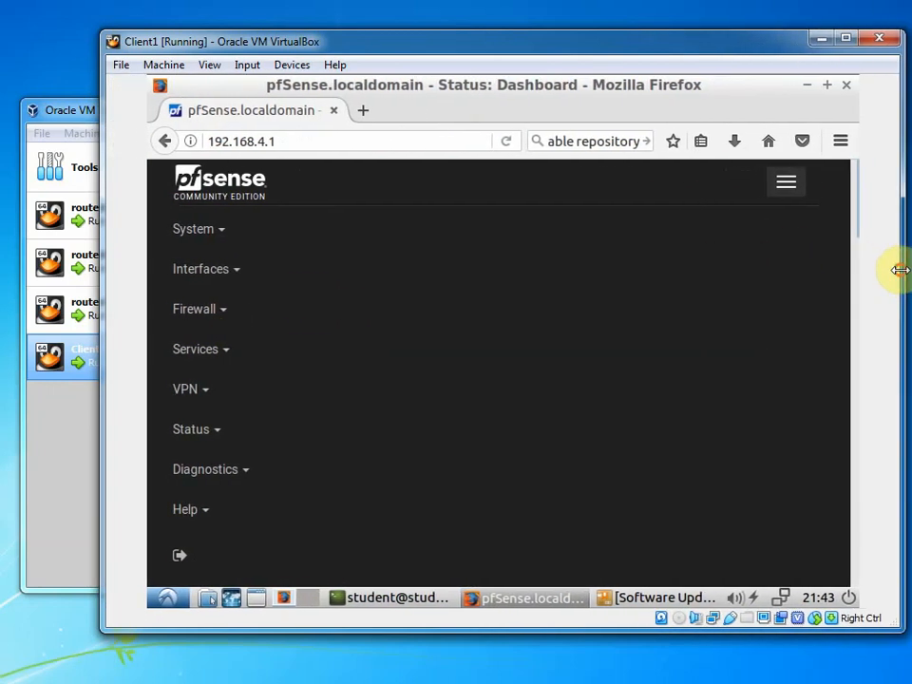
left_click(784, 180)
left_click(785, 179)
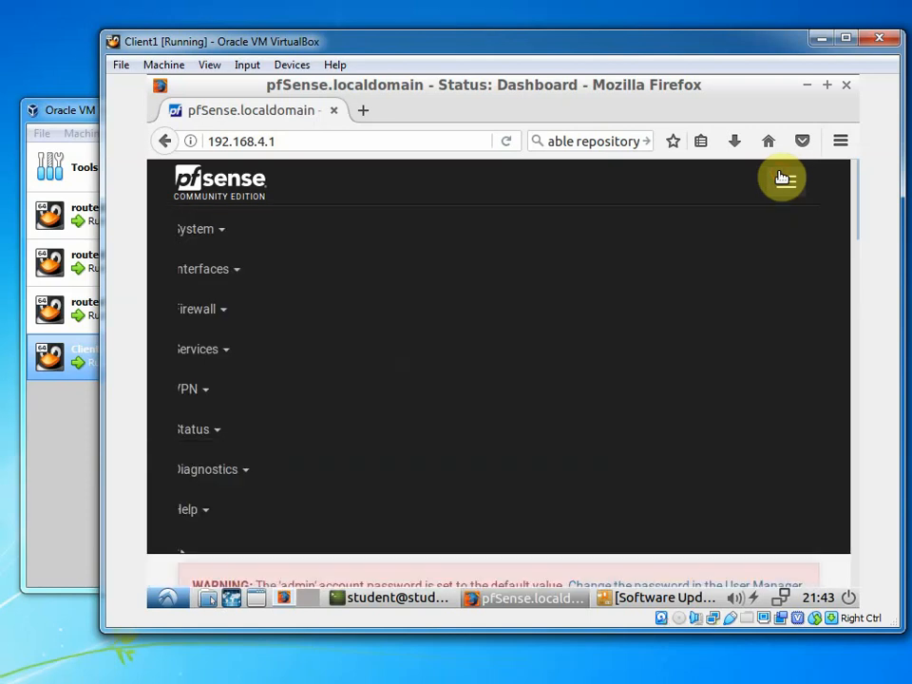
left_click(214, 314)
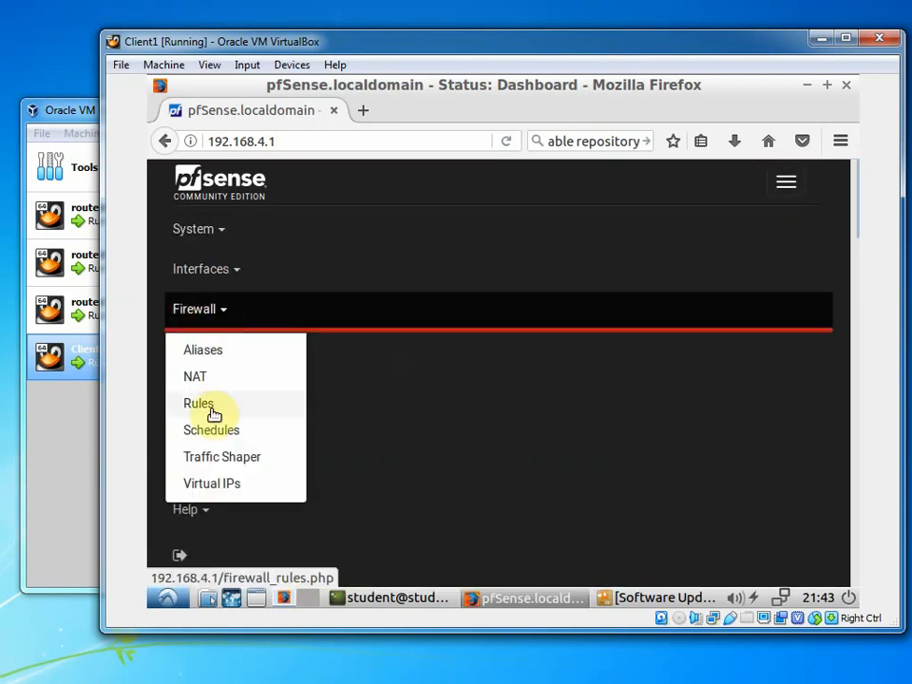
left_click(210, 305)
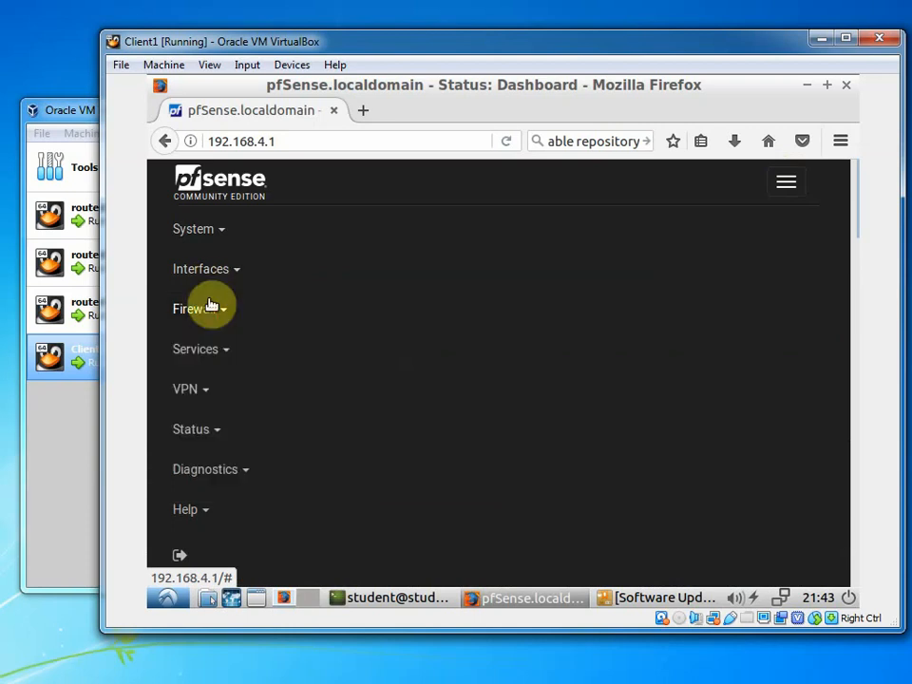
left_click(215, 273)
left_click(204, 227)
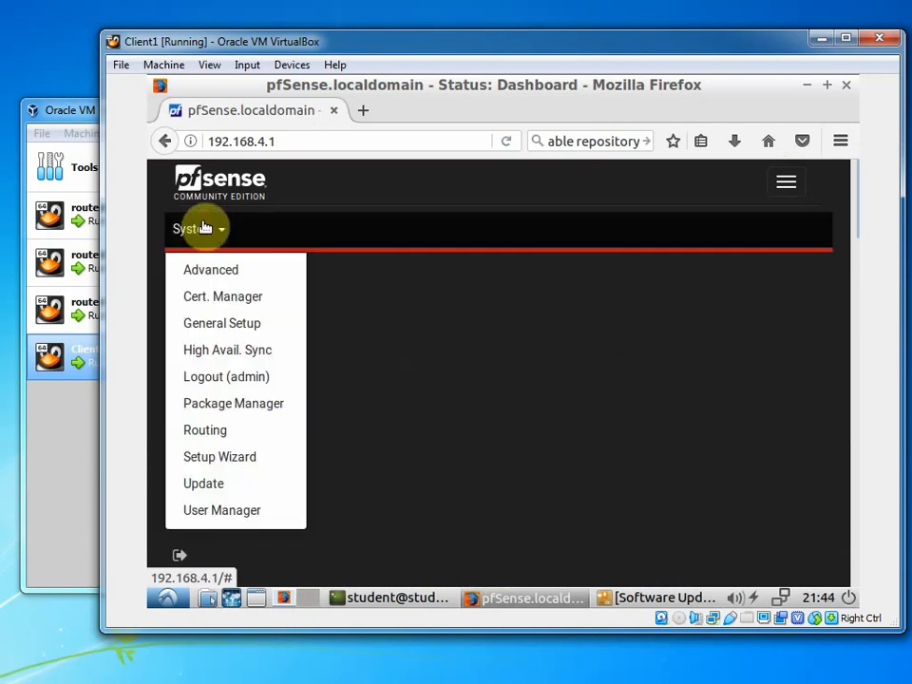
left_click(203, 228)
scroll(203, 348, "down", 2)
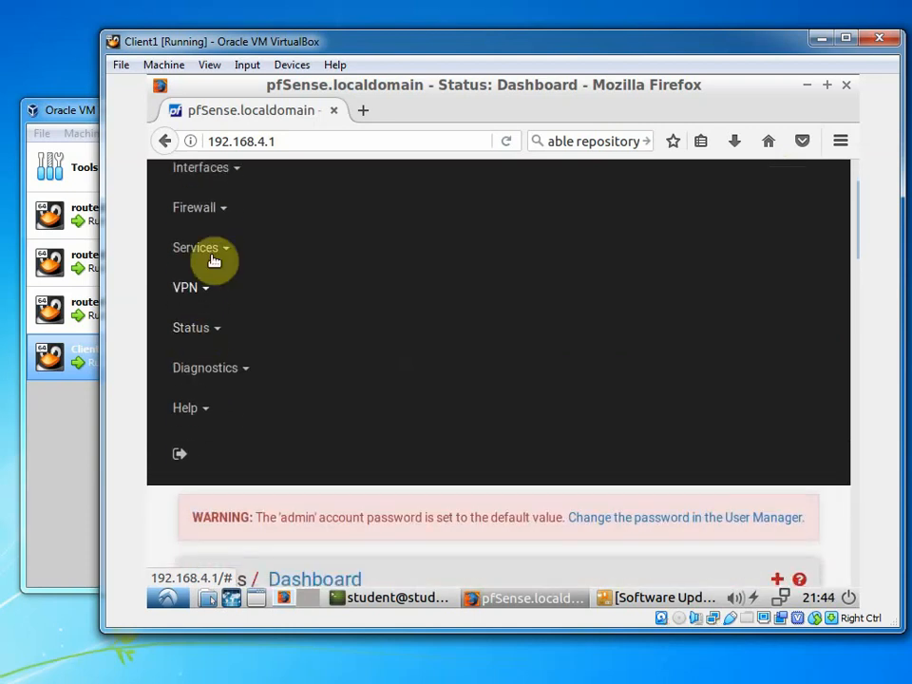
left_click(200, 249)
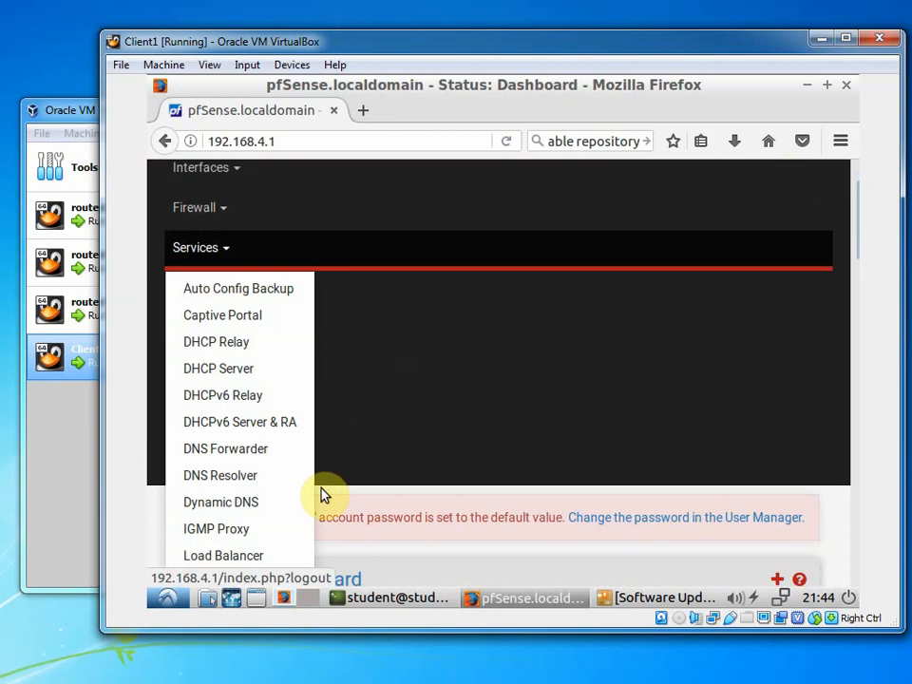
Open the DNS Resolver settings and start a new host override entry
left_click(259, 476)
scroll(415, 319, "down", 5)
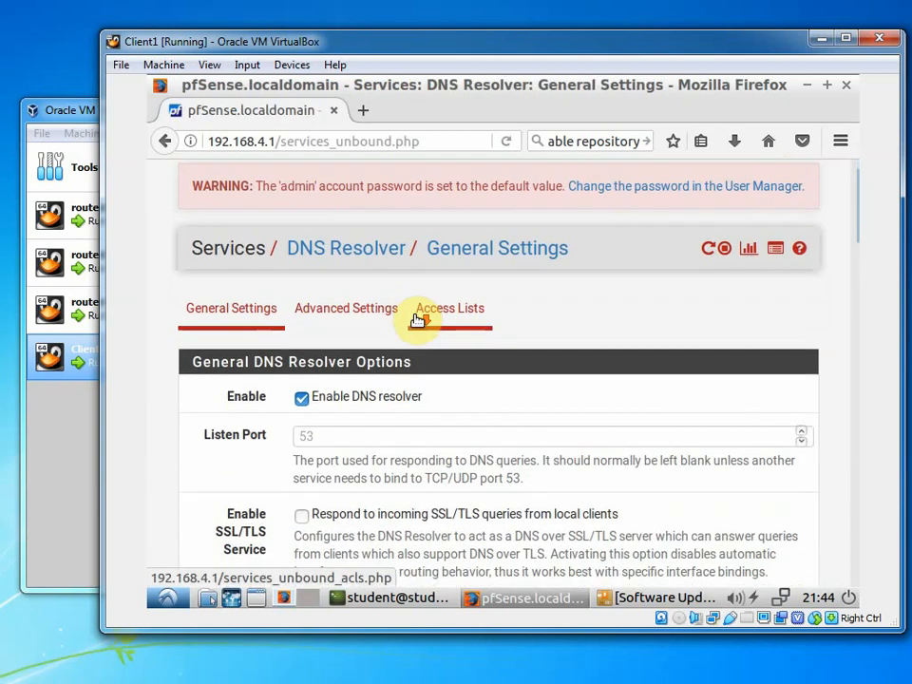
scroll(423, 323, "down", 9)
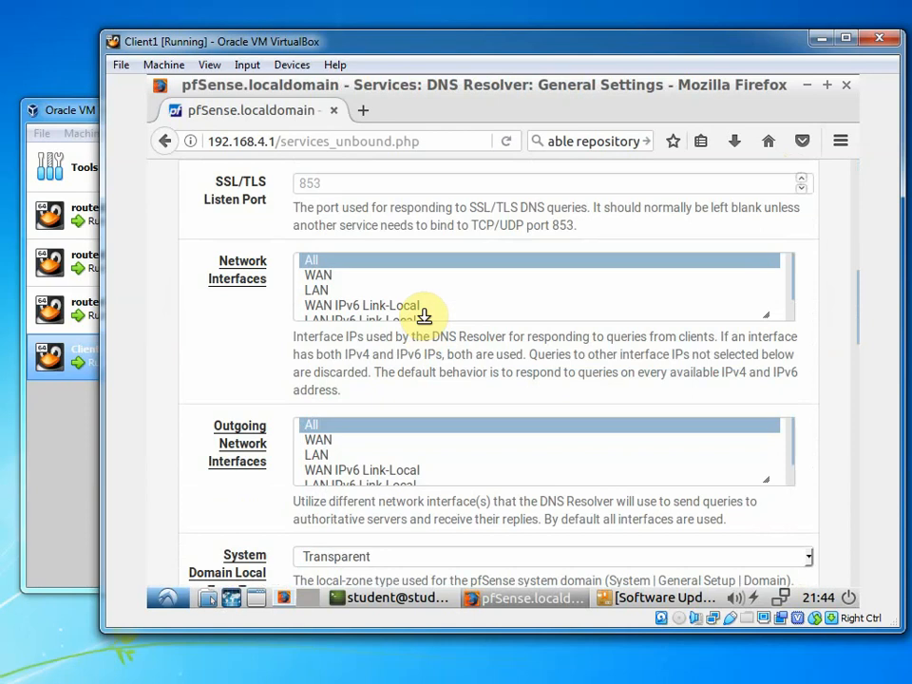
scroll(427, 332, "down", 5)
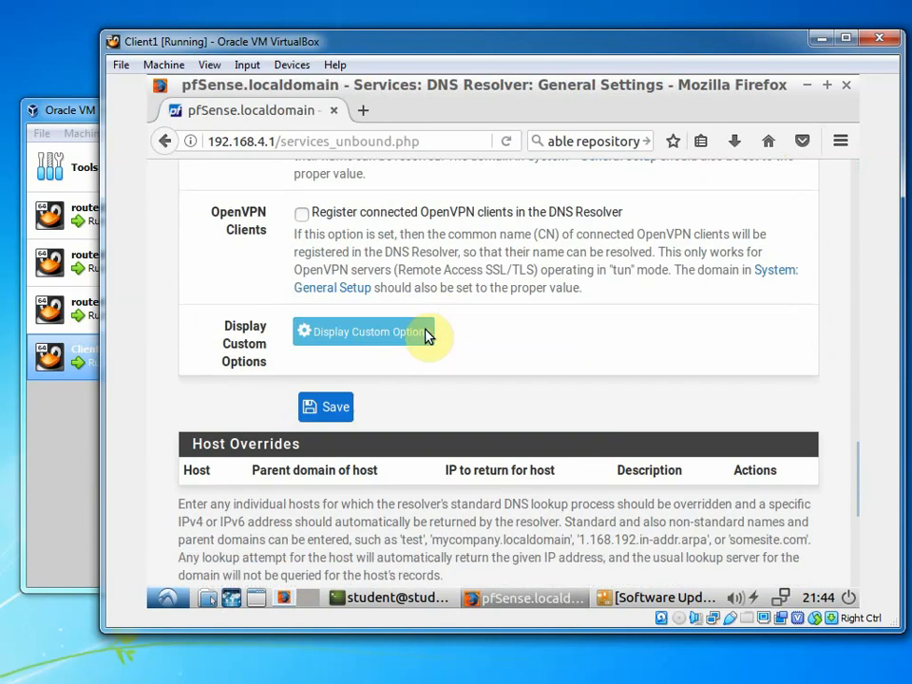
scroll(429, 334, "down", 2)
scroll(430, 336, "down", 2)
scroll(434, 326, "up", 1)
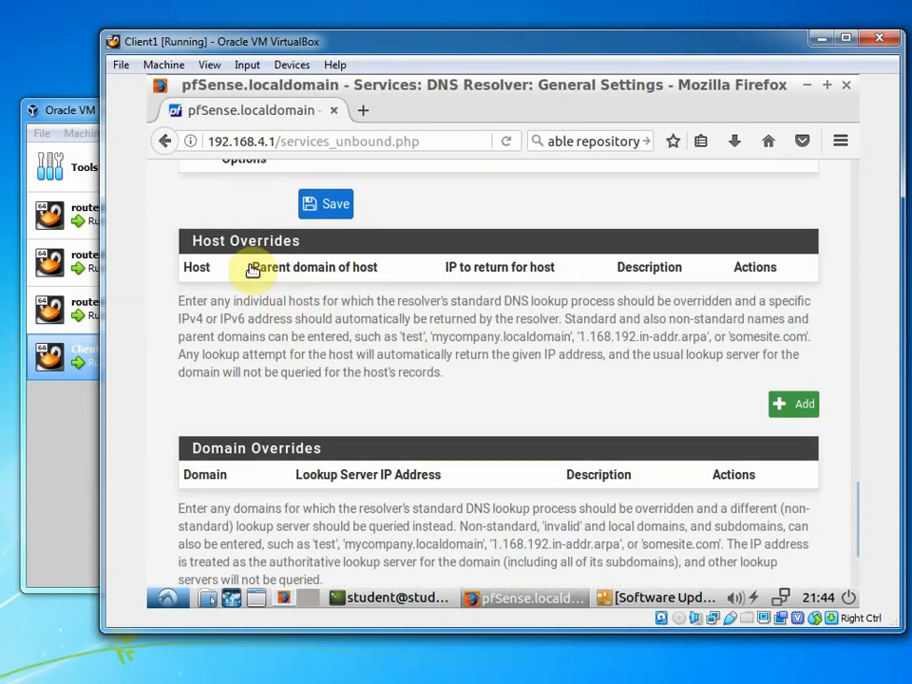
left_click_drag(194, 241, 332, 250)
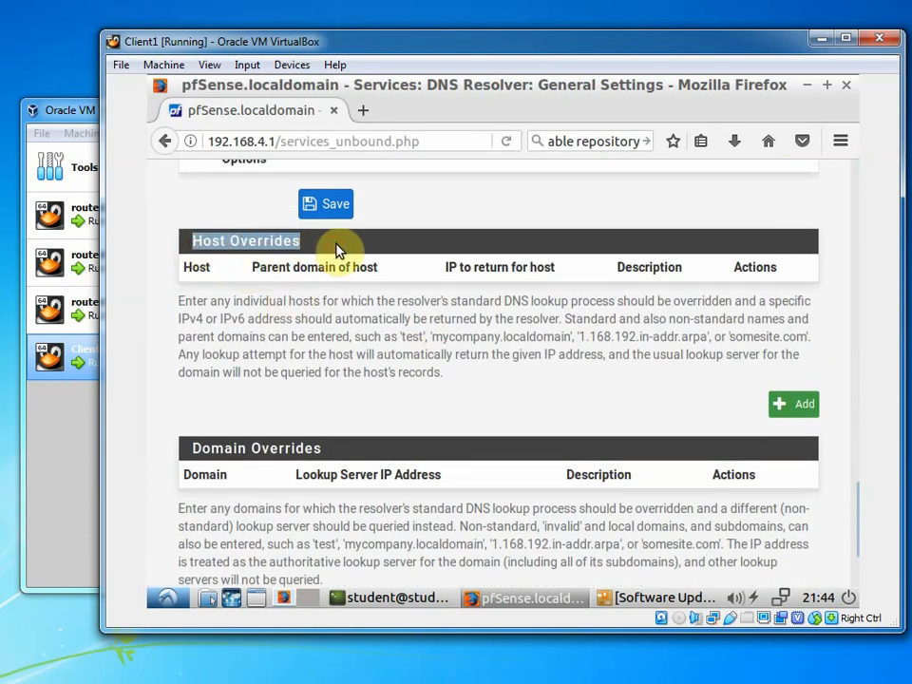
left_click(788, 406)
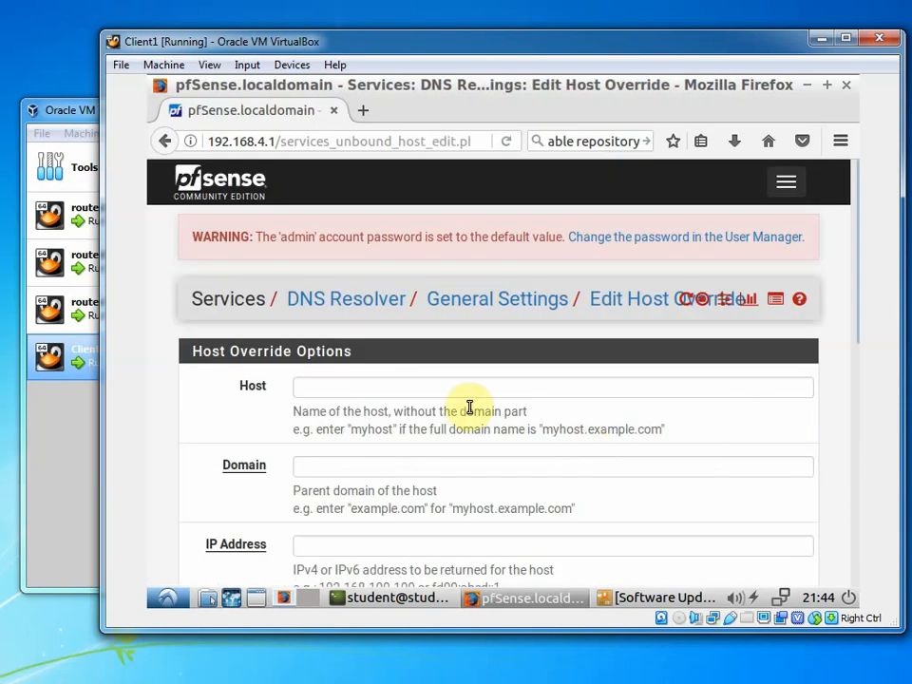
scroll(446, 390, "down", 2)
left_click(360, 285)
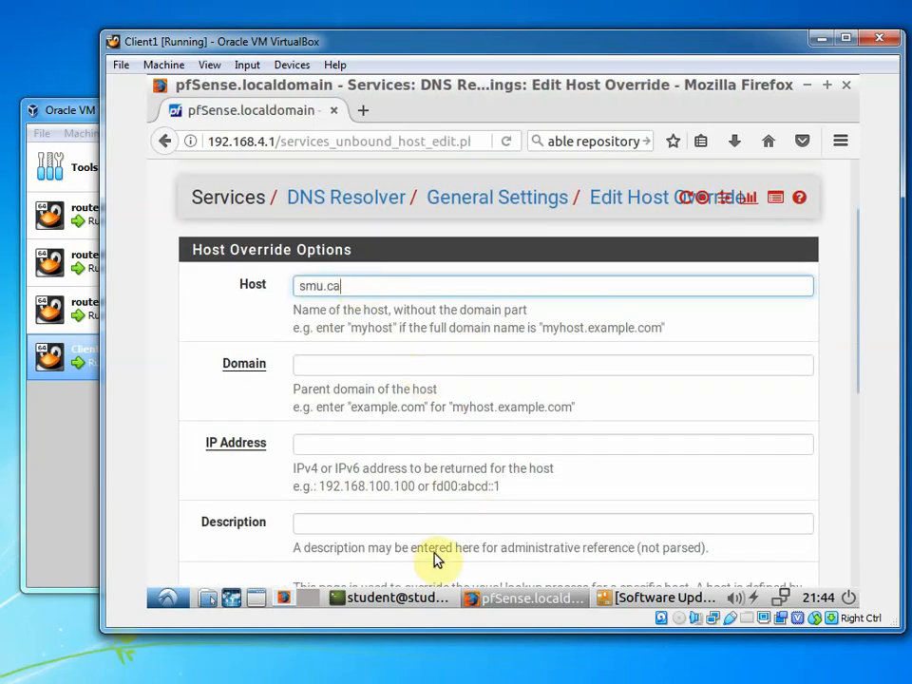
Copy dal.ca's IP 129.173.31.187 from the traceroute output
left_click(429, 596)
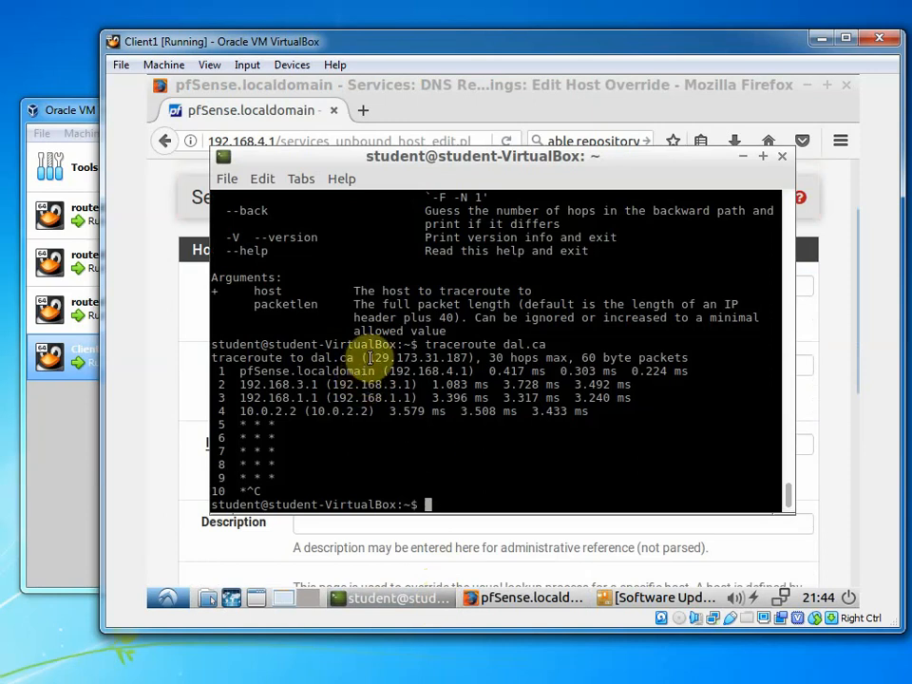
left_click_drag(370, 358, 476, 358)
right_click(418, 360)
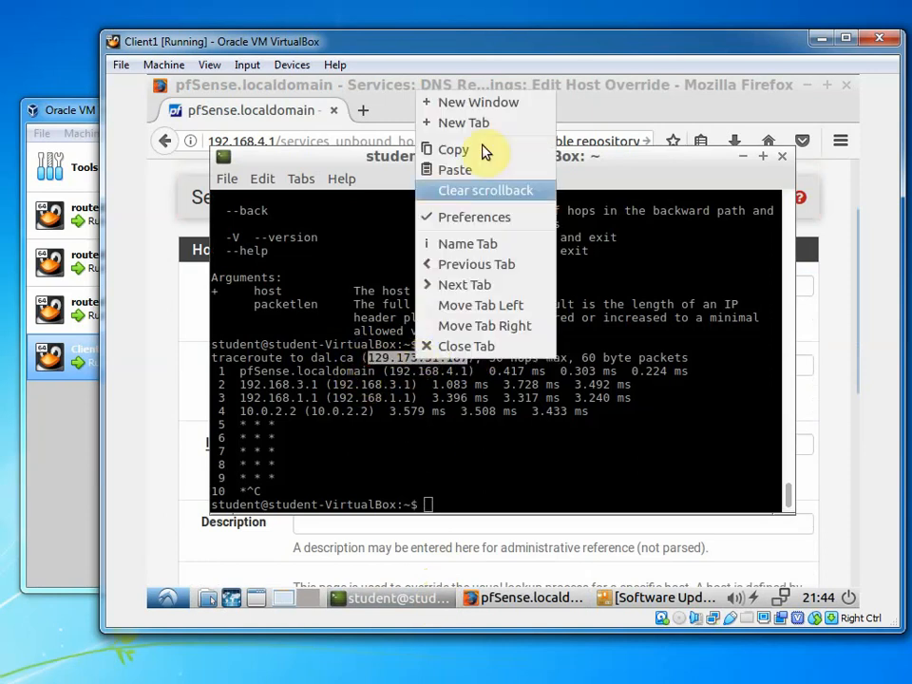
left_click(489, 147)
Clear the Host field and set the override's Domain to smu.ca
left_click(147, 370)
left_click(325, 369)
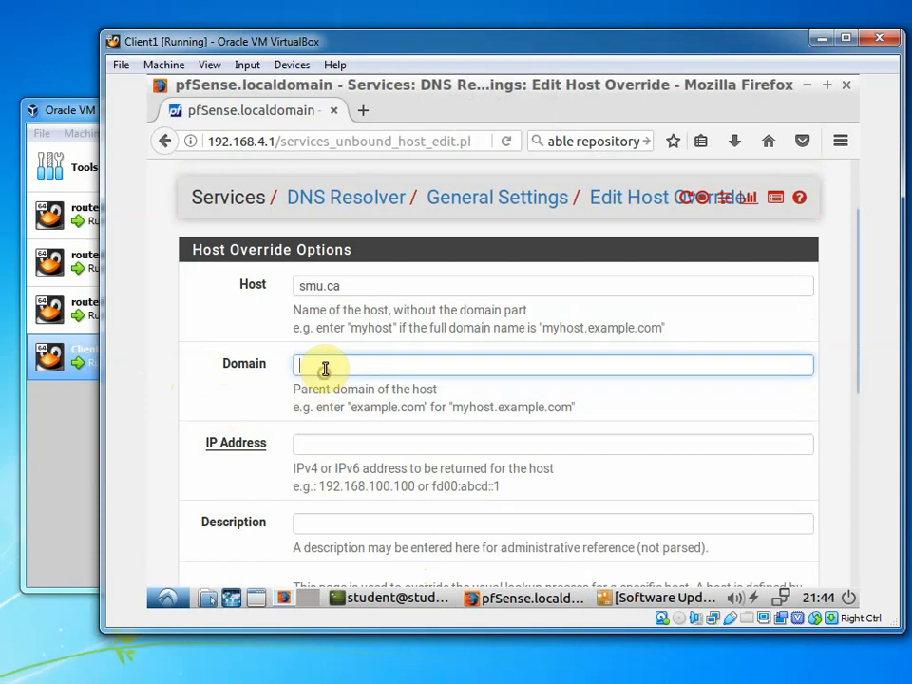
left_click_drag(352, 289, 76, 288)
key("Delete")
key("F12")
key("Tab")
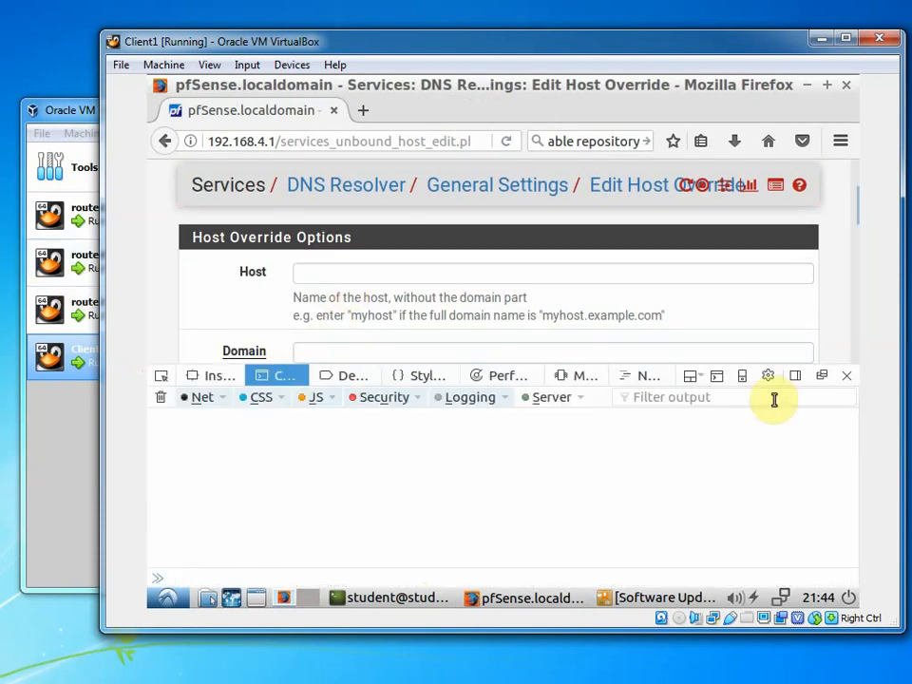
left_click(823, 379)
left_click(426, 359)
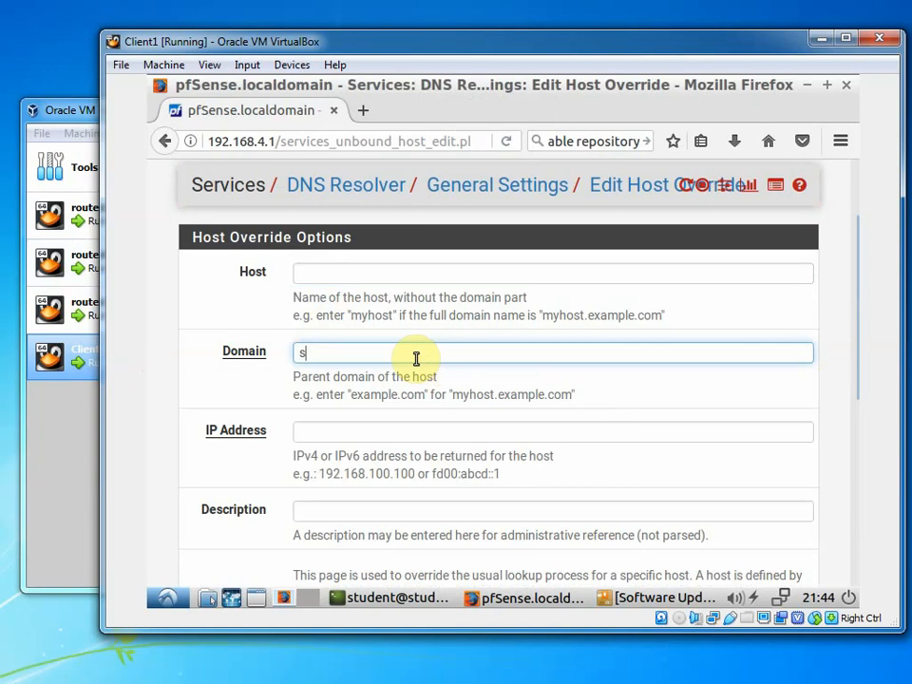
Enter IP 129.173.31.187 and description 'dal override', then save the host override
left_click(352, 431)
type("129.173.11.187")
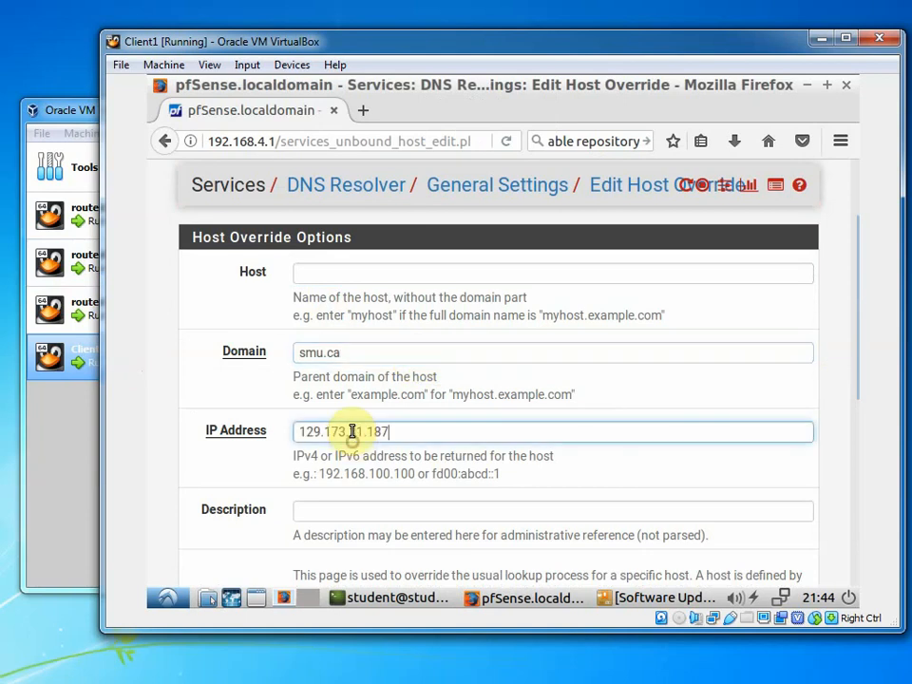
scroll(390, 422, "down", 2)
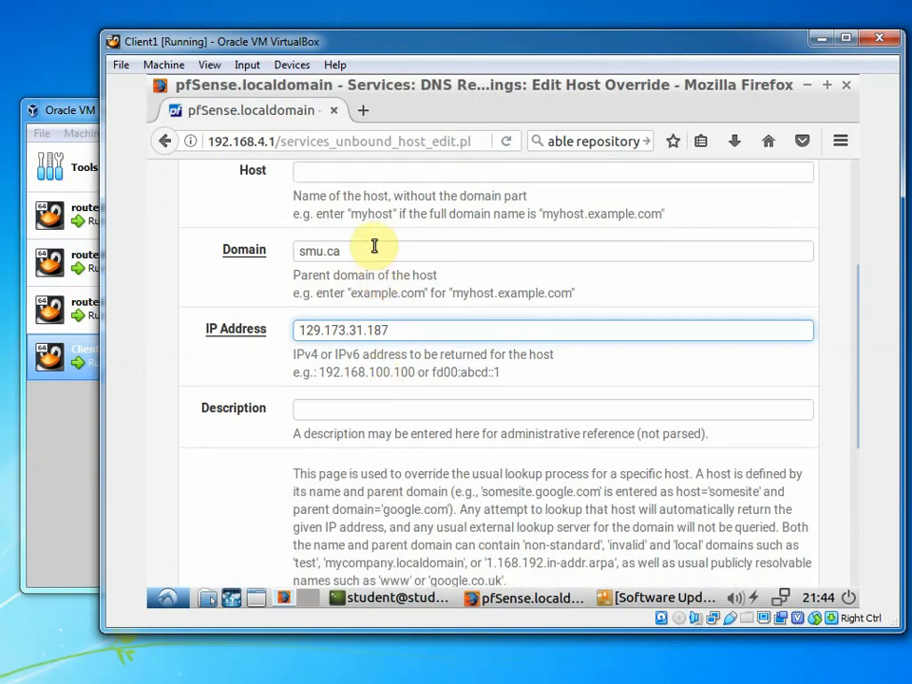
key("ctrl+shift+Left")
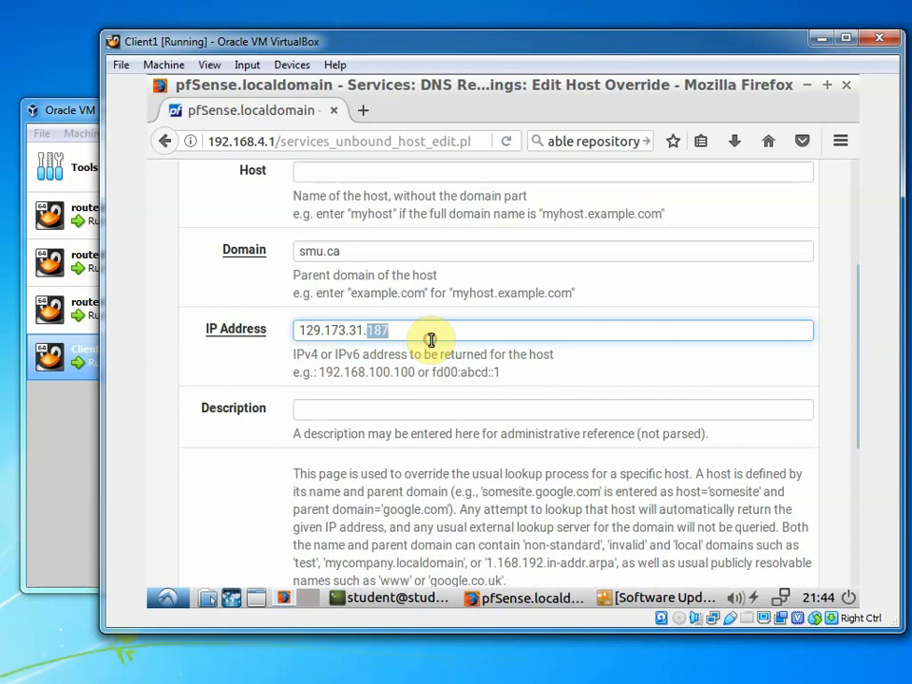
scroll(429, 340, "down", 2)
left_click(426, 303)
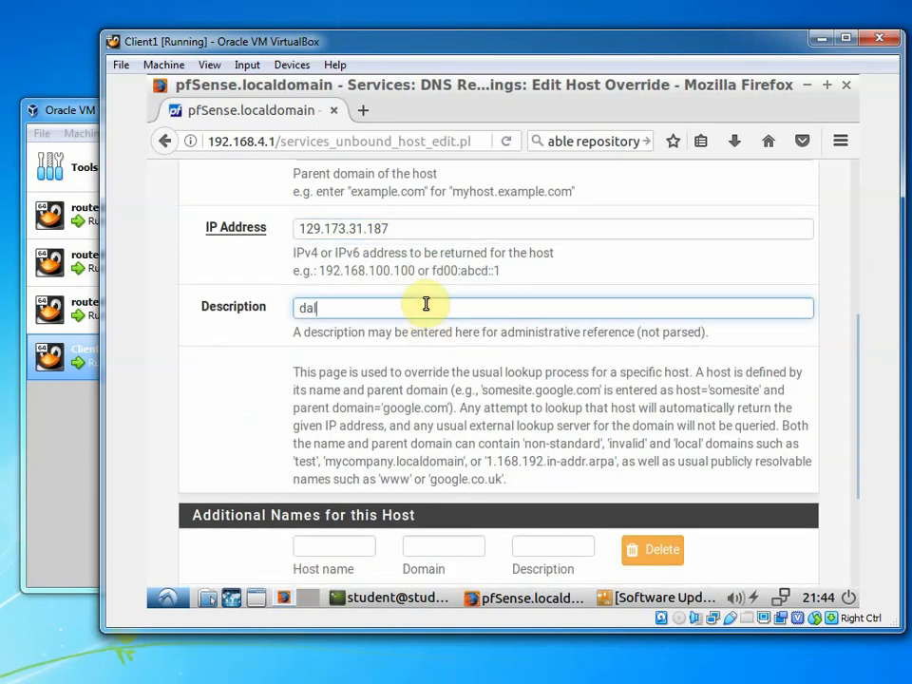
scroll(575, 358, "down", 4)
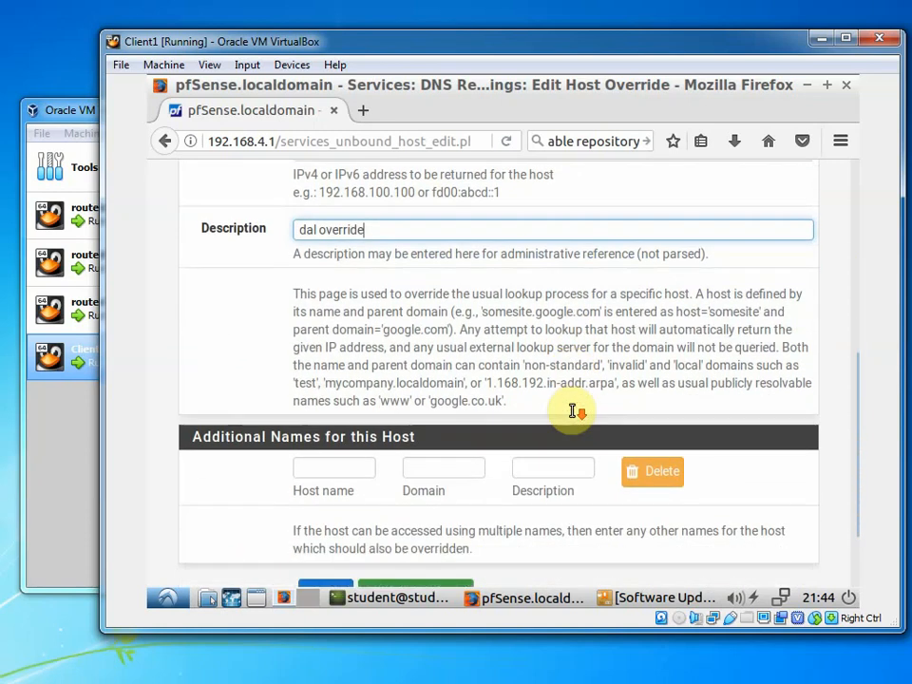
left_click(319, 506)
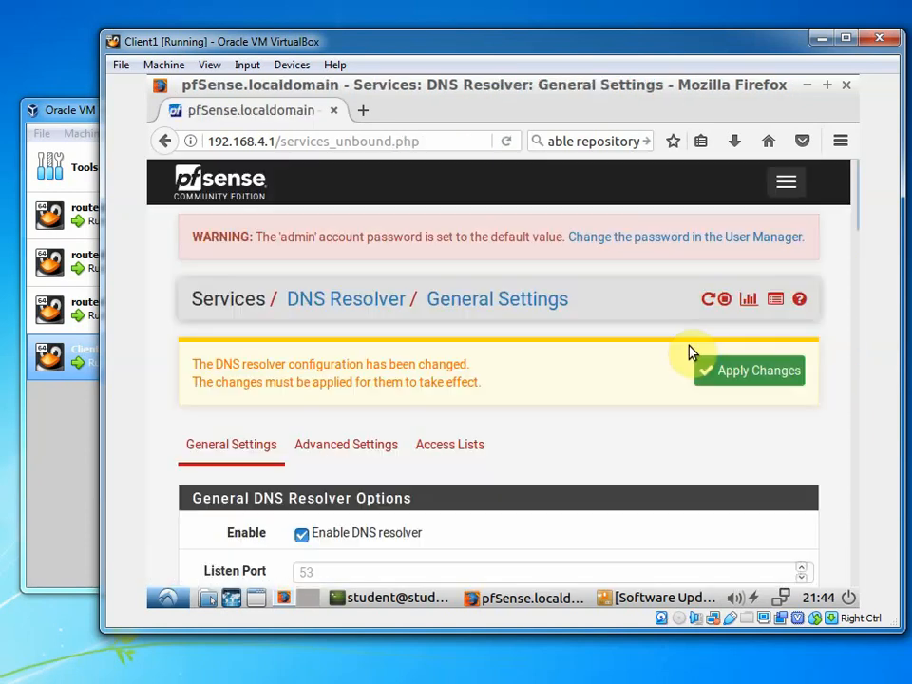
Apply the pending DNS Resolver changes and confirm pfSense reports success
left_click(743, 375)
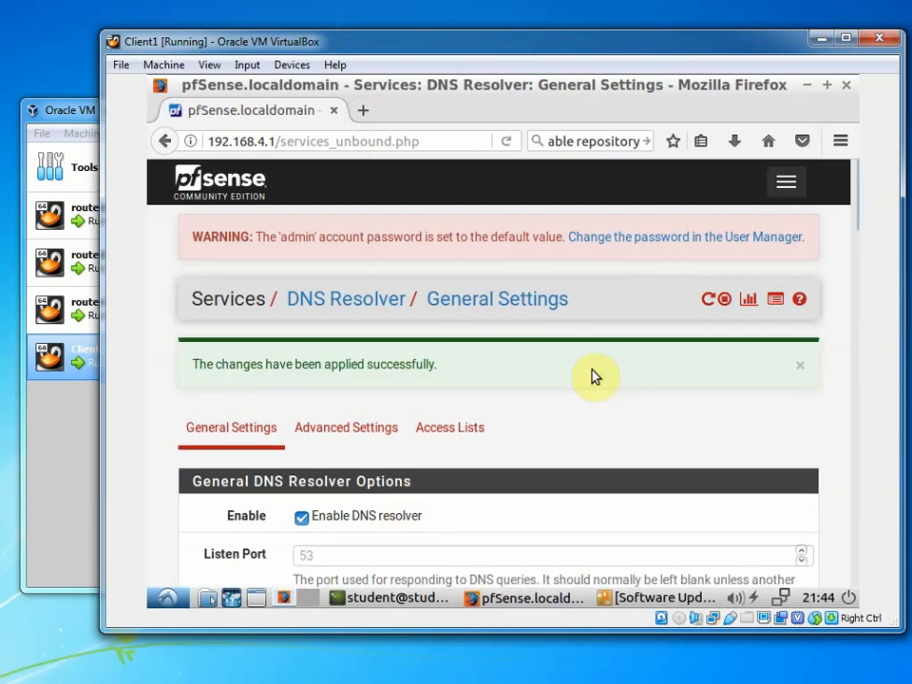
scroll(595, 374, "down", 5)
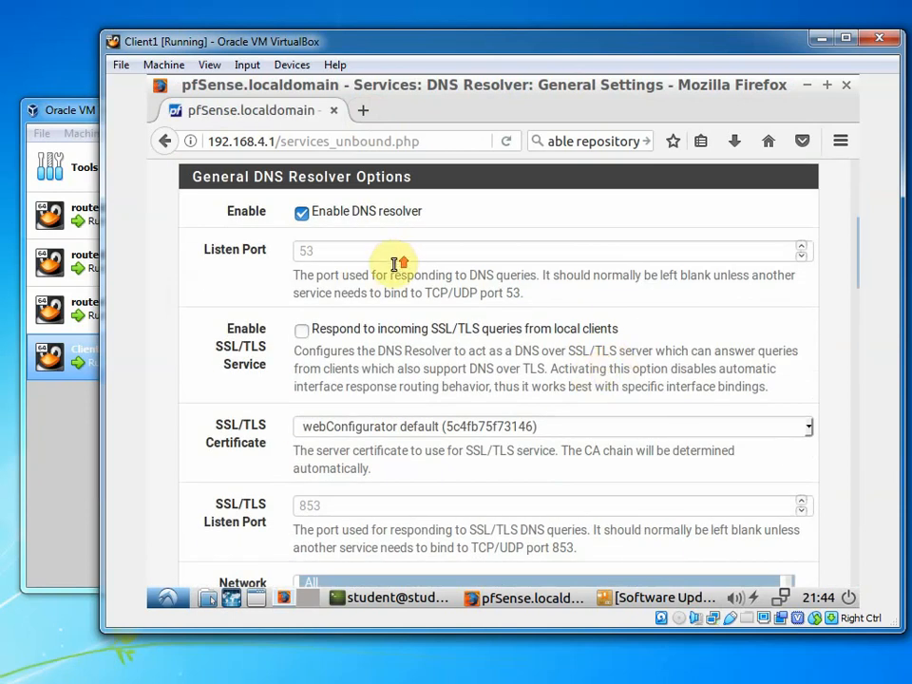
scroll(399, 260, "up", 4)
Load smu.ca/apply in a new tab and confirm Dalhousie's Apply Now page appears
left_click(372, 113)
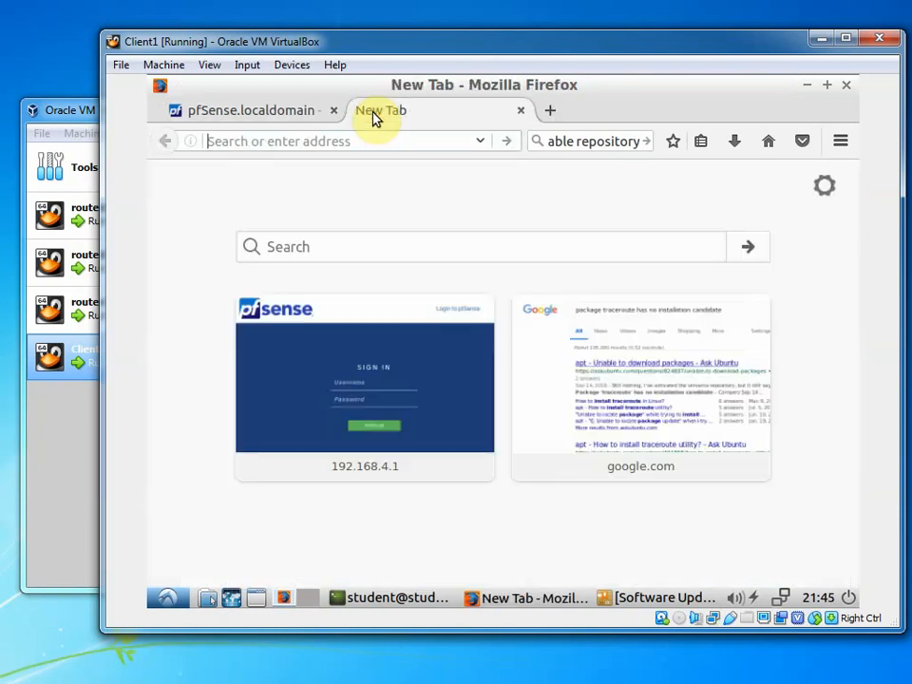
type("smu.ca/apply")
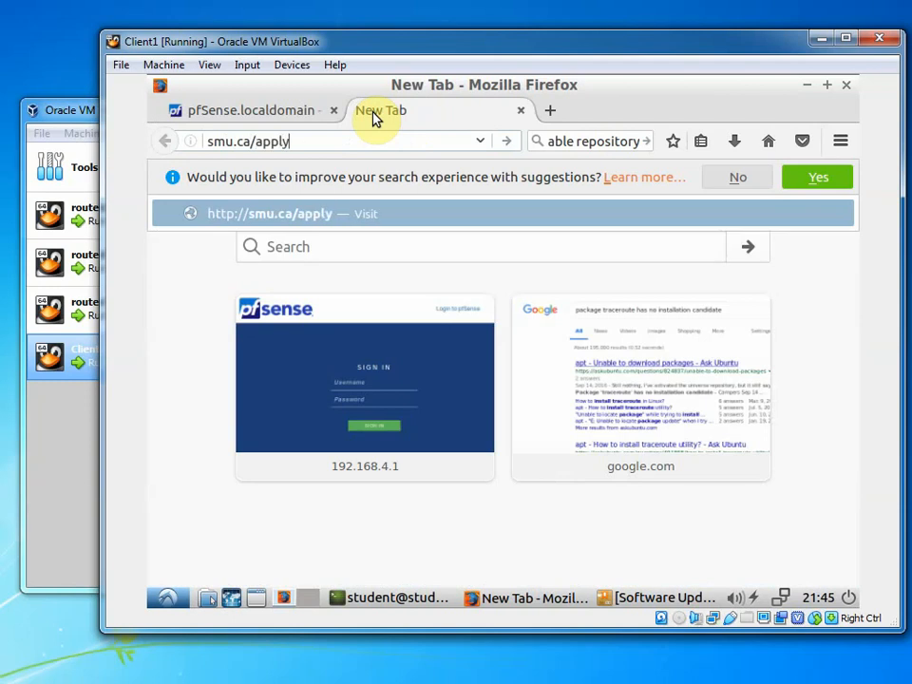
key("Return")
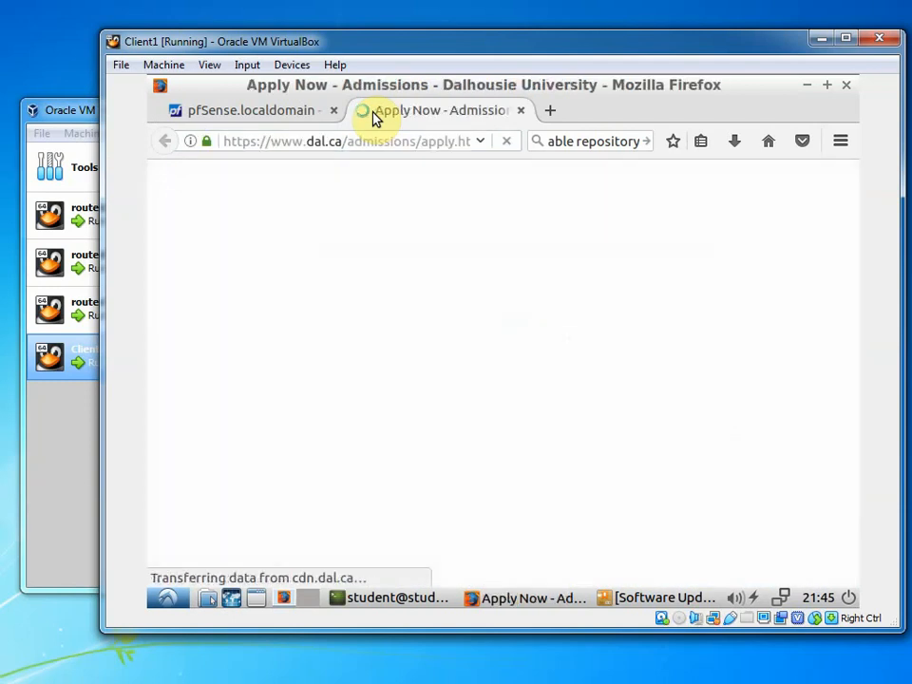
scroll(495, 328, "down", 5)
scroll(495, 337, "up", 5)
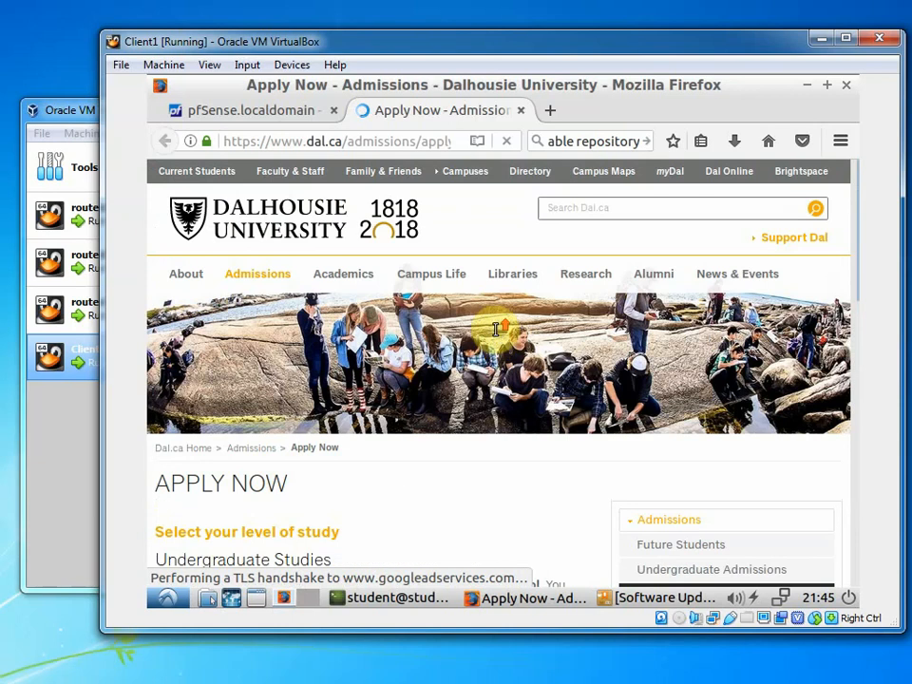
left_click(285, 65)
mouse_move(366, 126)
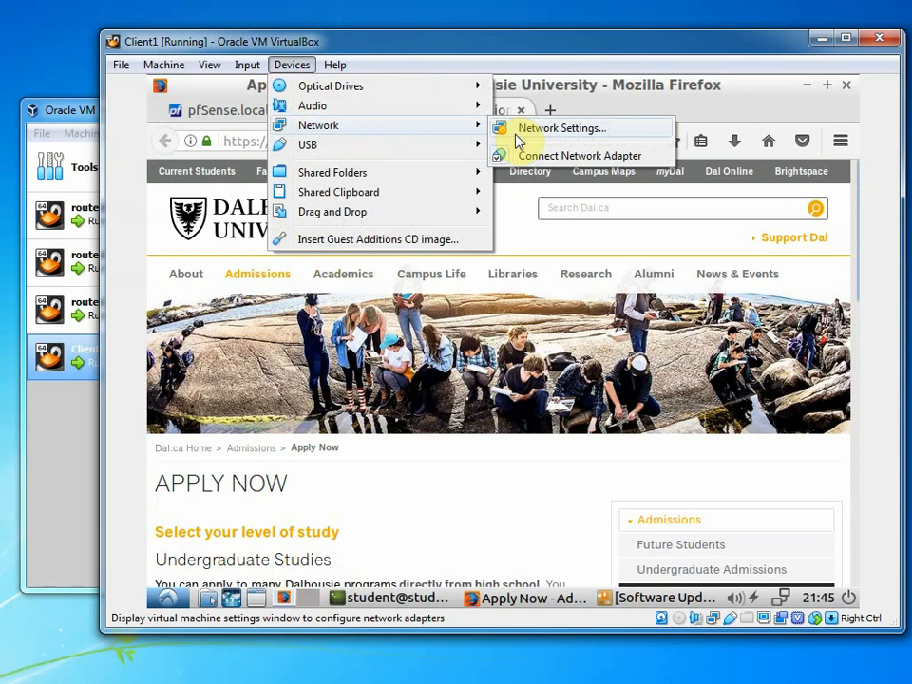
Attach Client1's network adapter to the intnet1 internal network
left_click(551, 133)
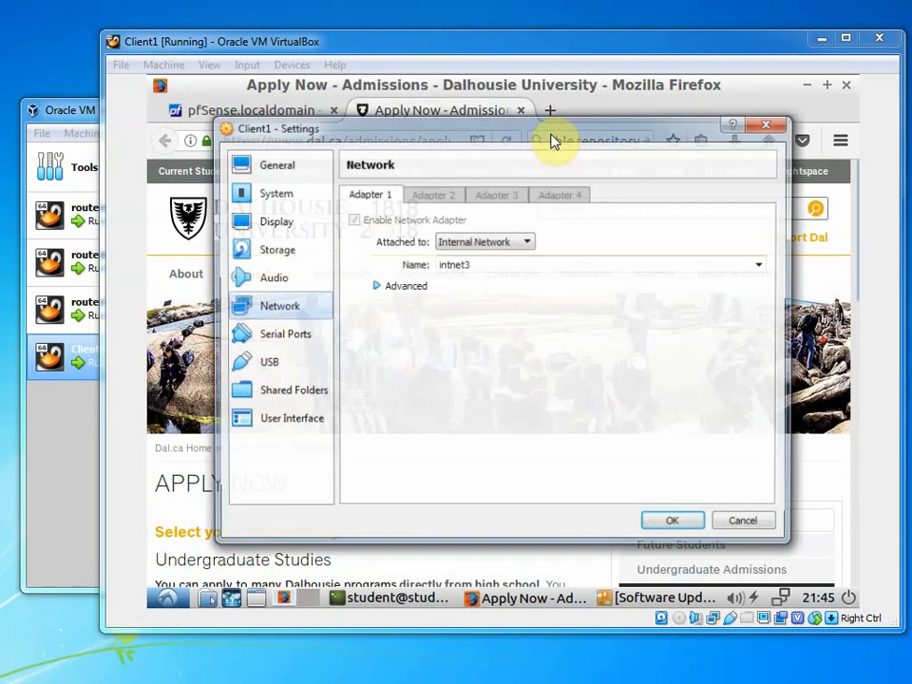
left_click(762, 264)
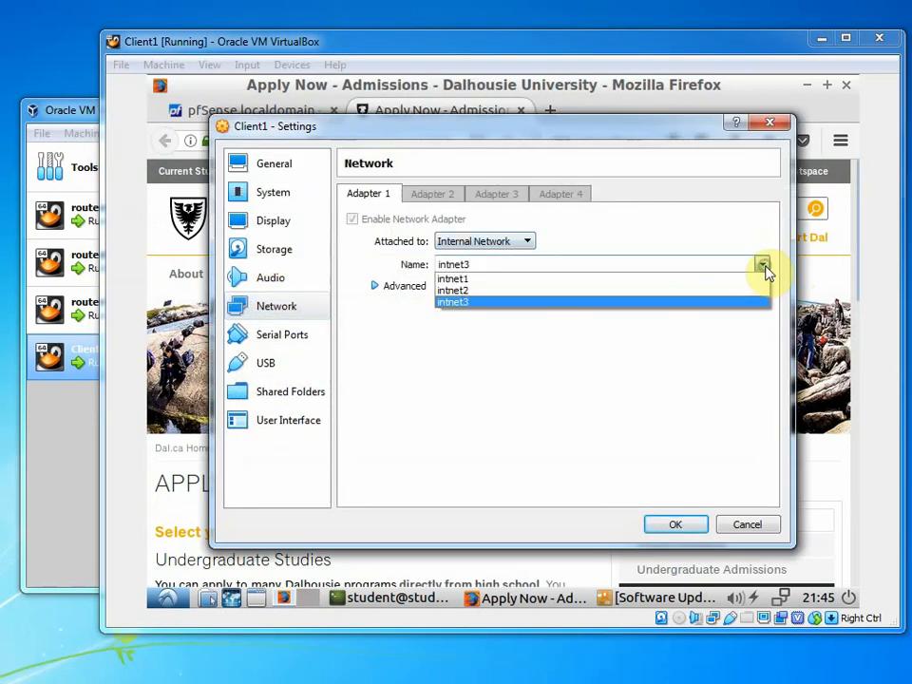
left_click(757, 279)
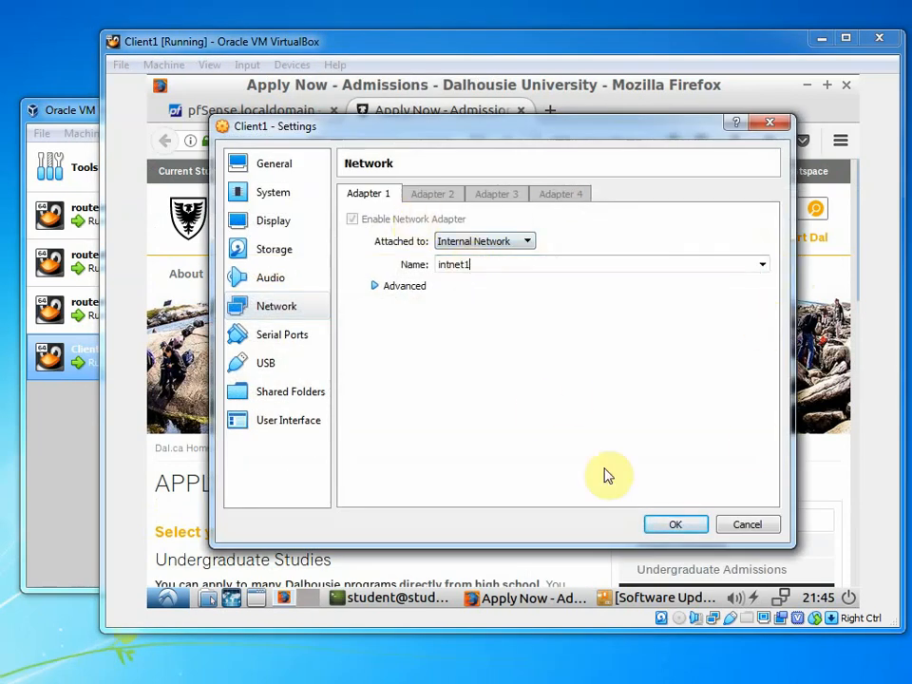
left_click(667, 524)
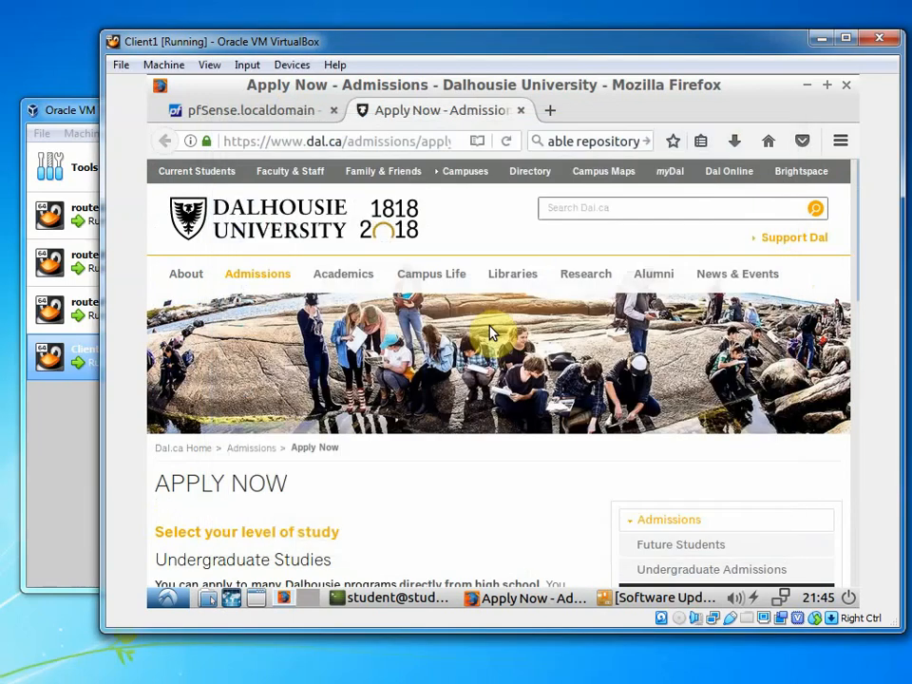
Reload smu.ca/apply, retrying until Saint Mary's Apply Online page loads
left_click(368, 142)
type("smu.")
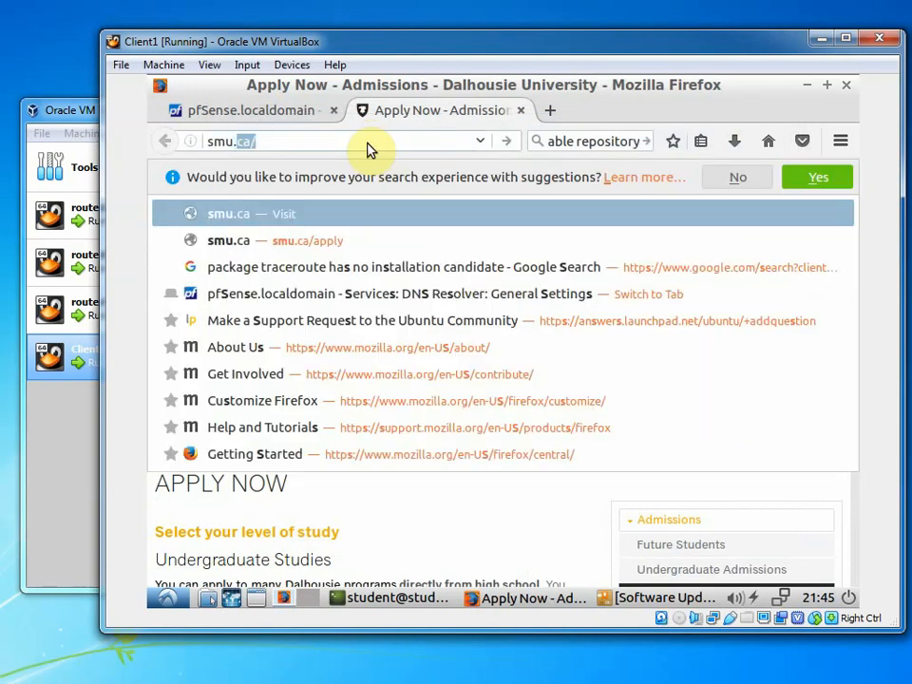
type("ca/ap")
key("Return")
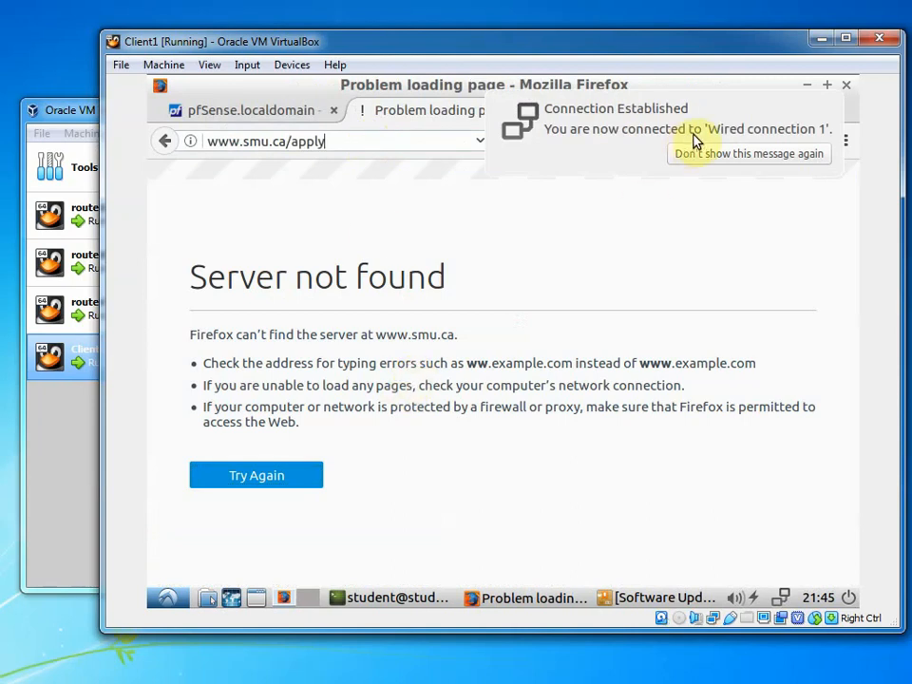
key("Return")
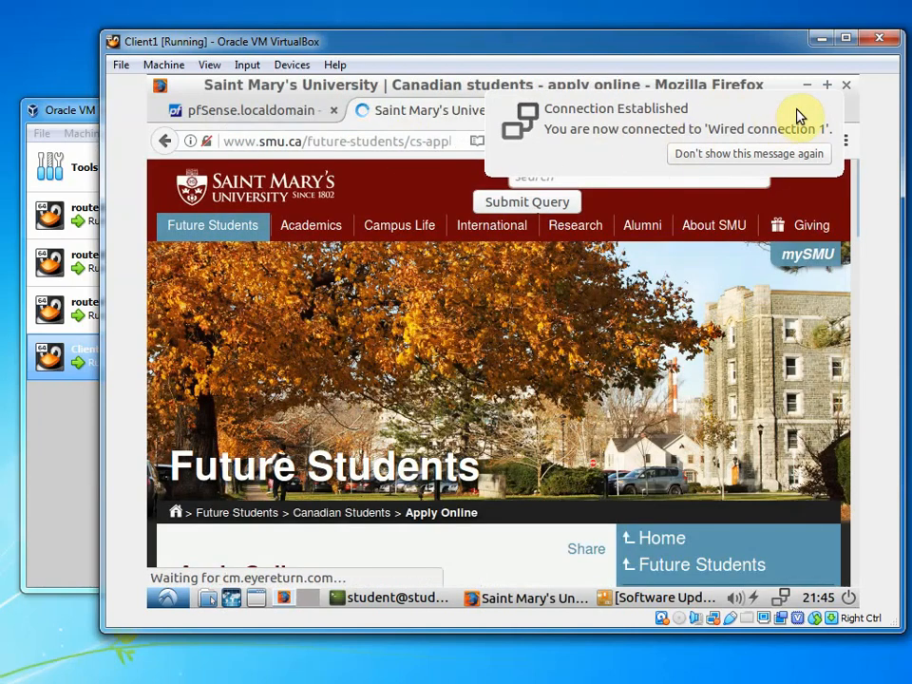
left_click(797, 111)
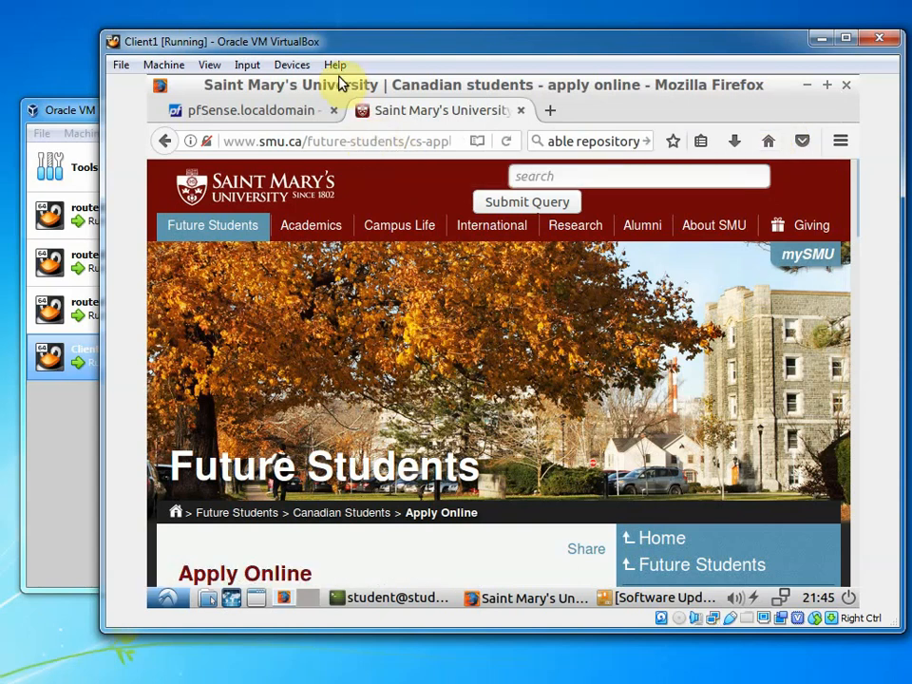
left_click(296, 70)
Attach Client1's network adapter back to the intnet3 internal network
mouse_move(428, 106)
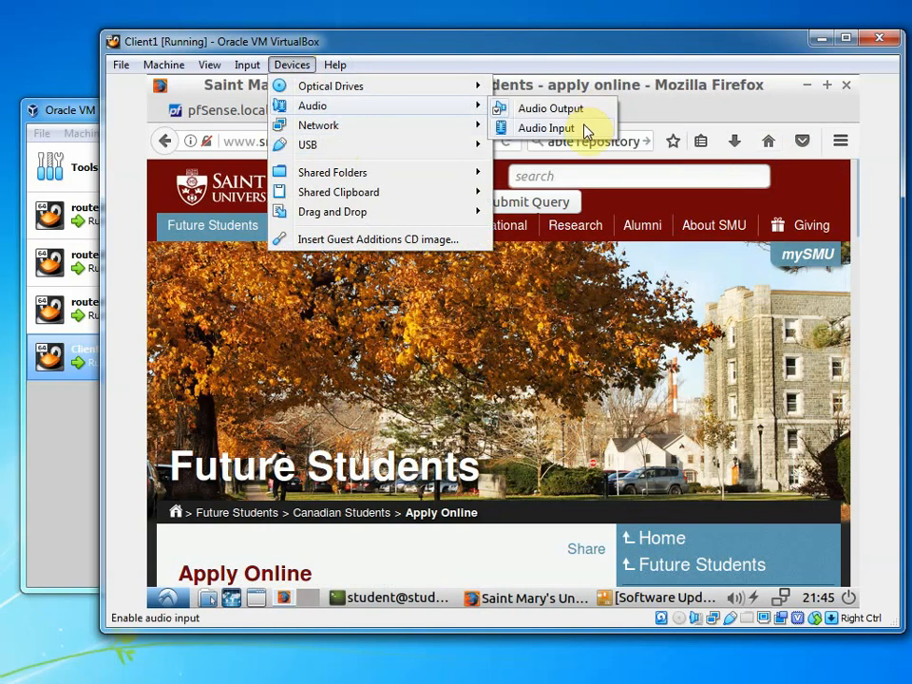
mouse_move(403, 133)
left_click(508, 127)
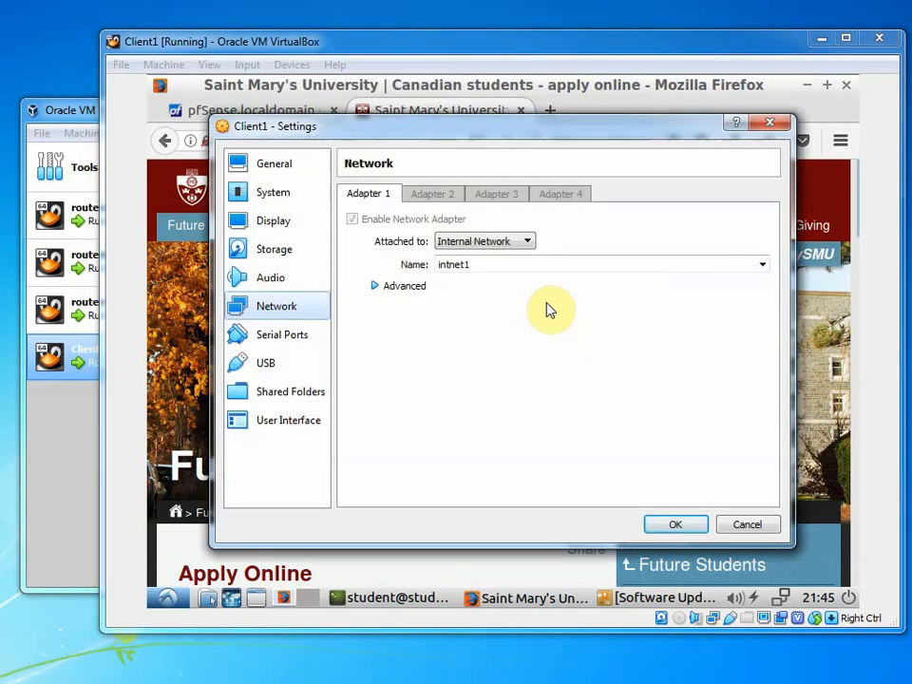
left_click(760, 265)
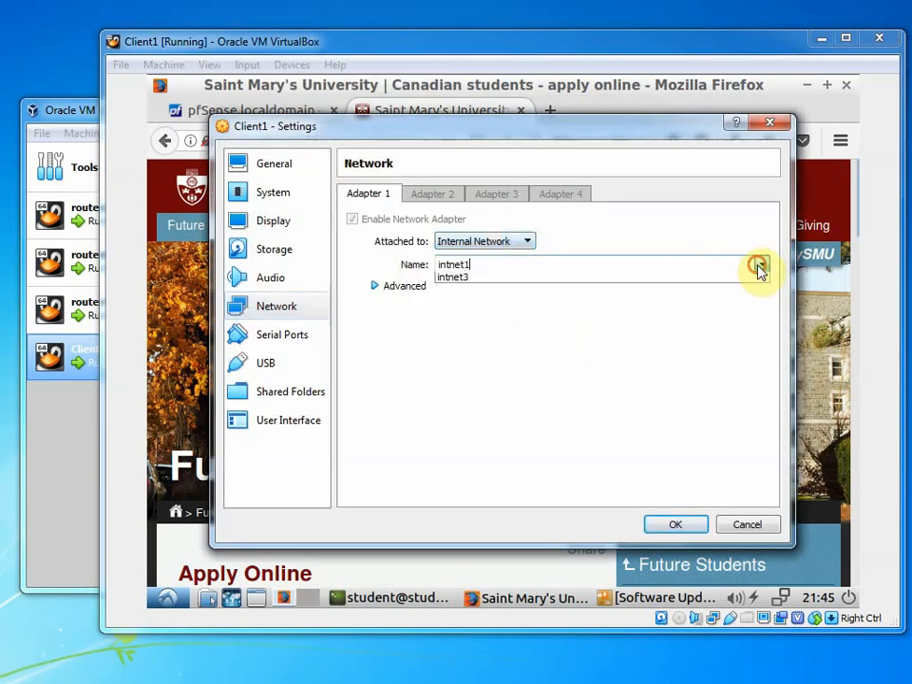
left_click(741, 316)
left_click(760, 266)
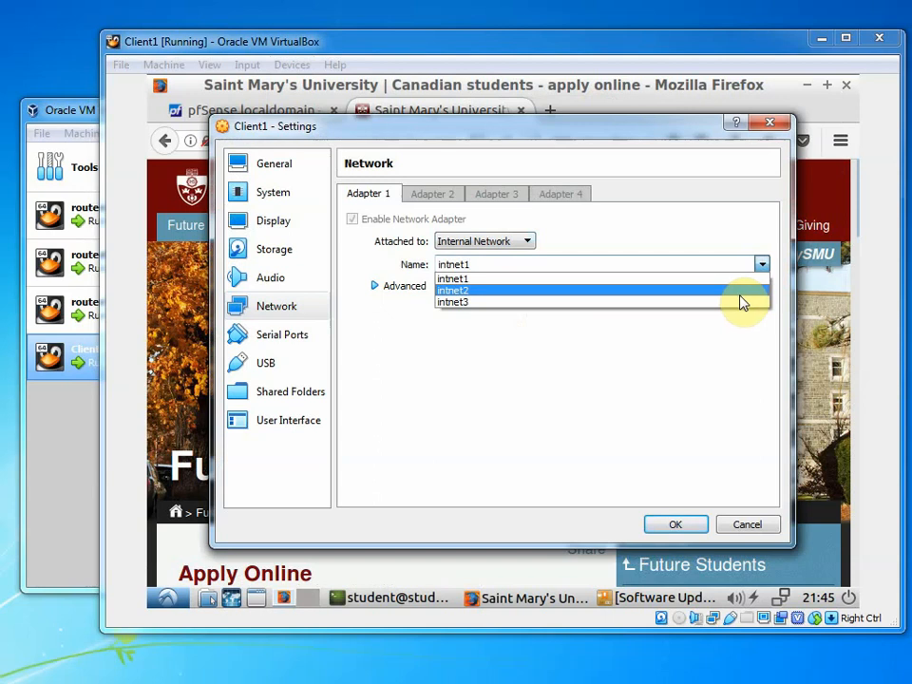
left_click(741, 302)
left_click(674, 523)
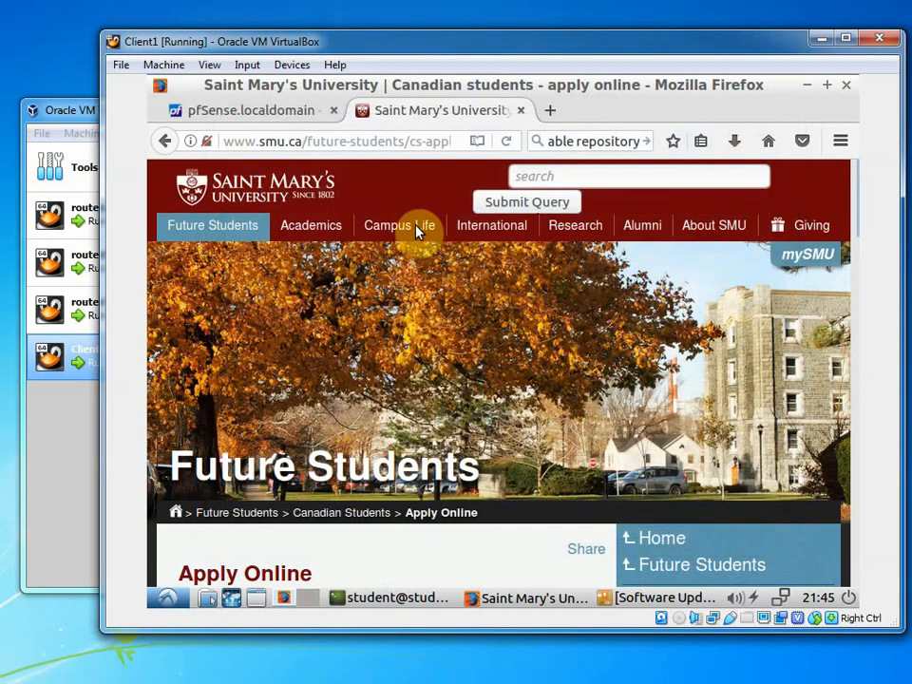
left_click(327, 140)
type("smu.")
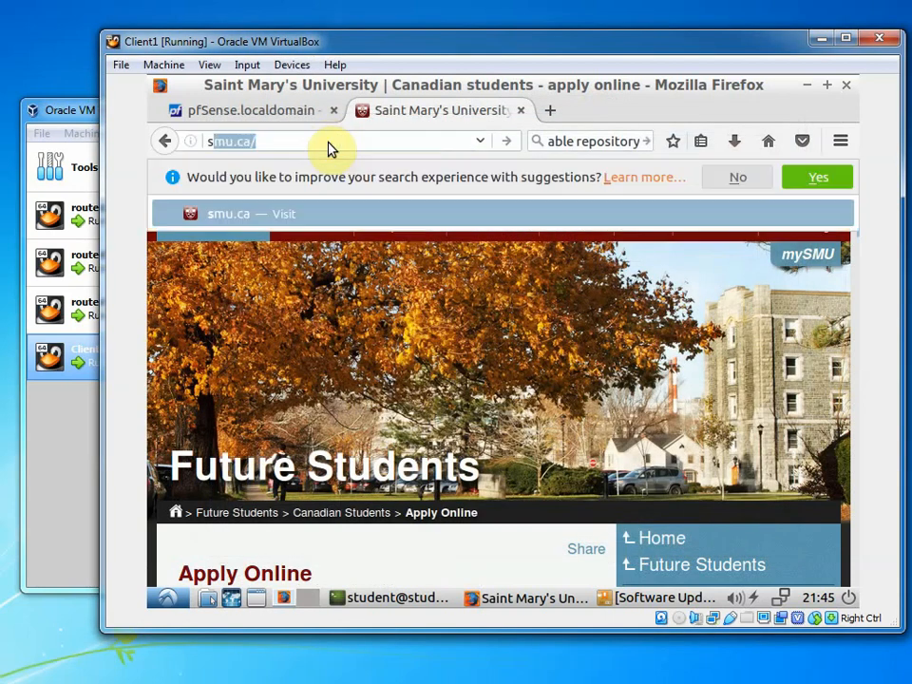
type("ca/apply")
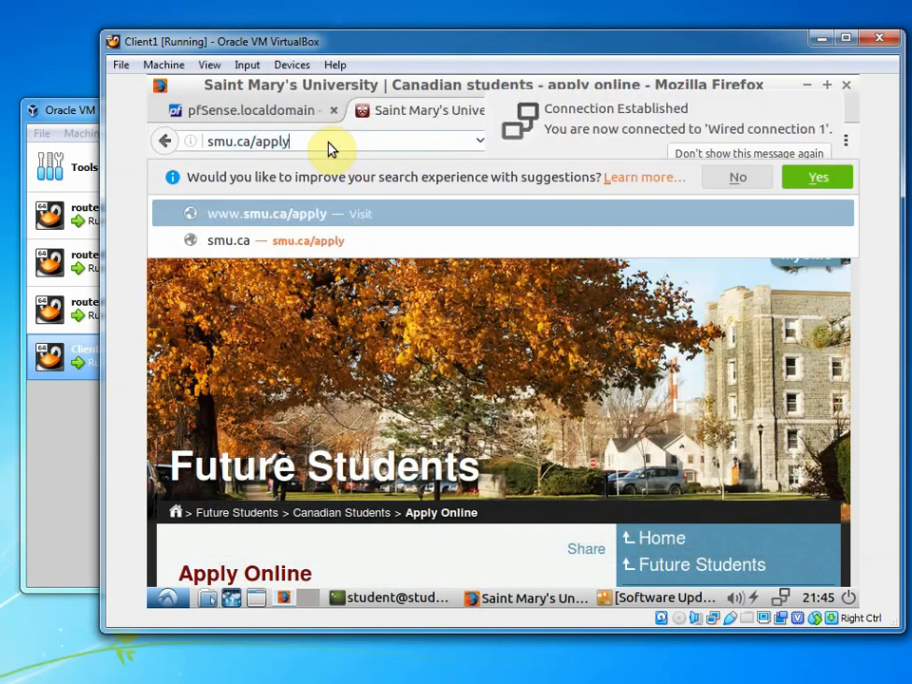
key("Return")
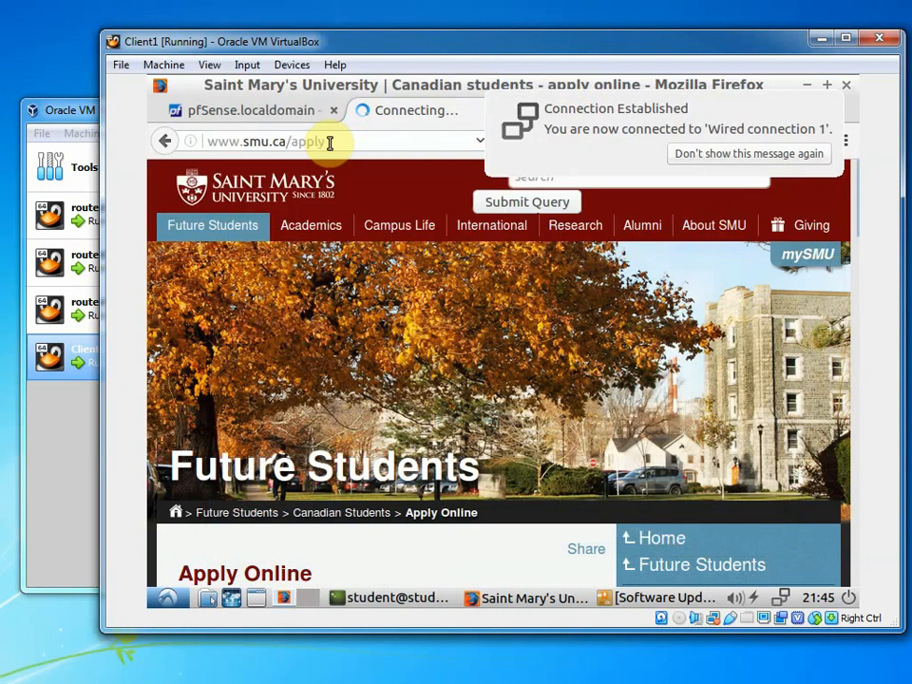
left_click(809, 108)
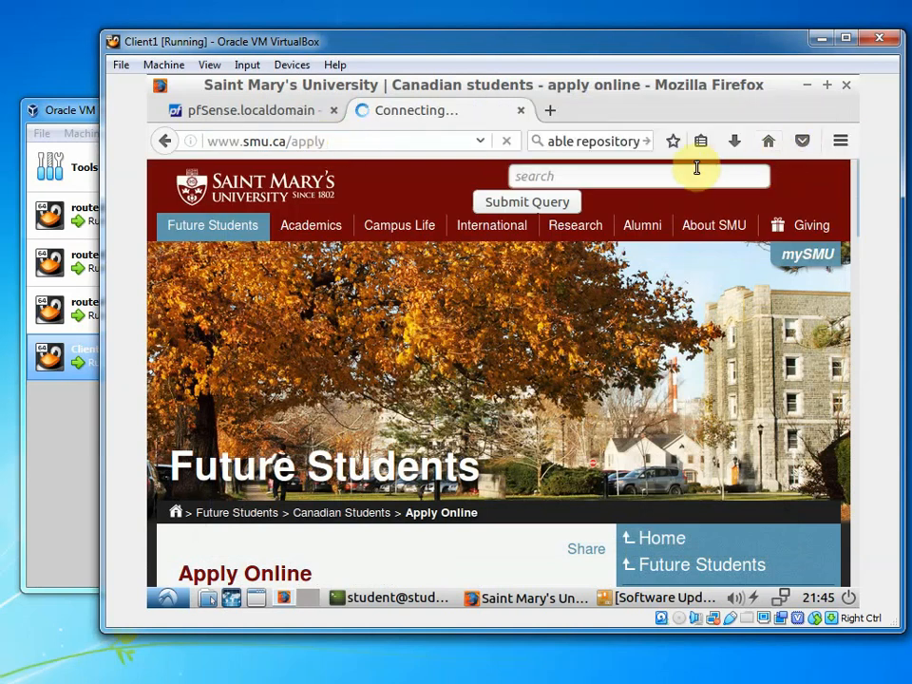
mouse_move(643, 228)
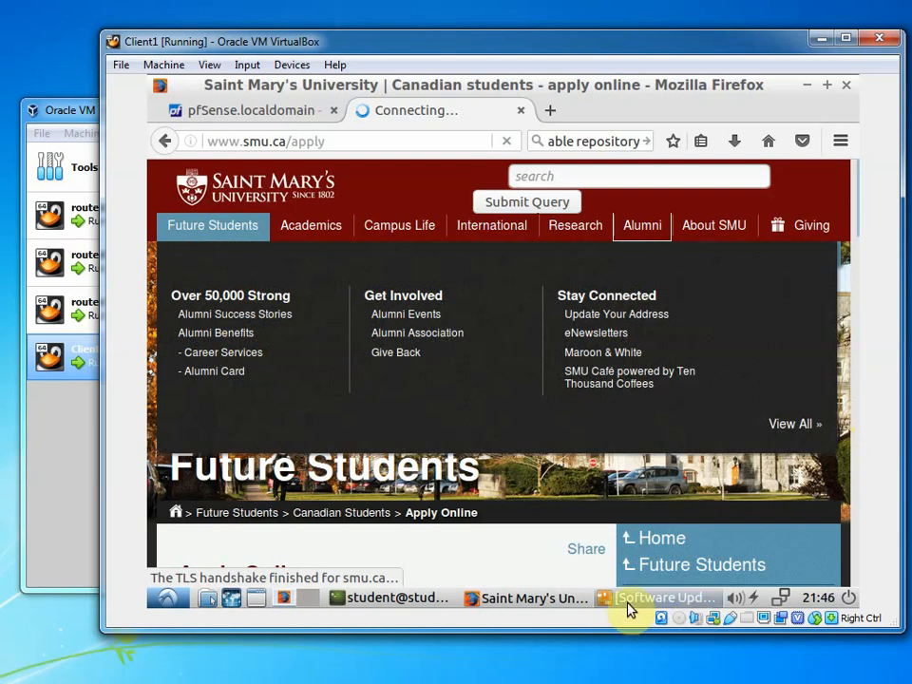
left_click(369, 142)
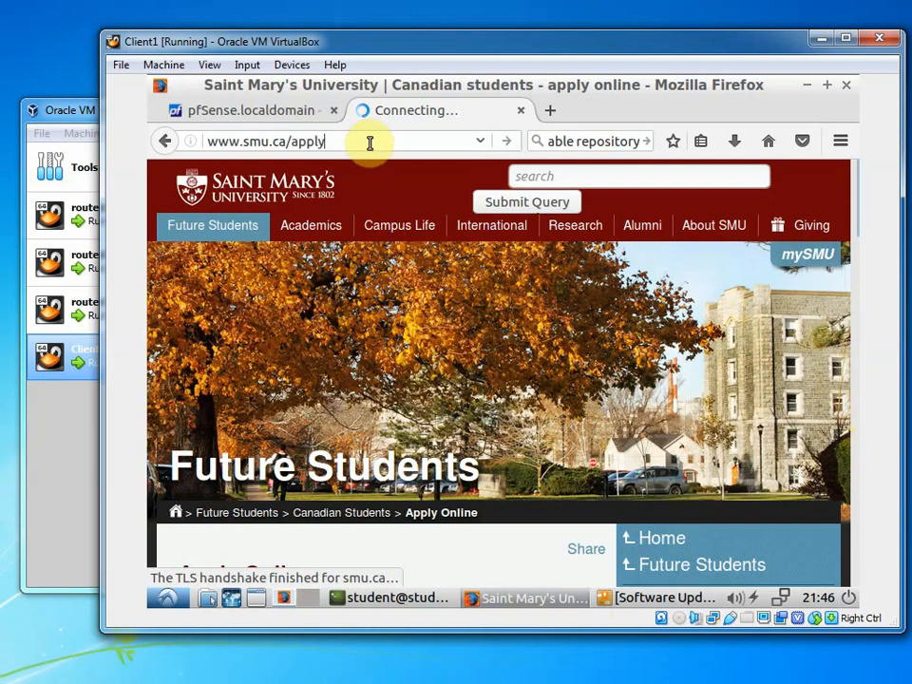
key("Return")
left_click_drag(370, 142, 54, 131)
type("smu.ca/ap")
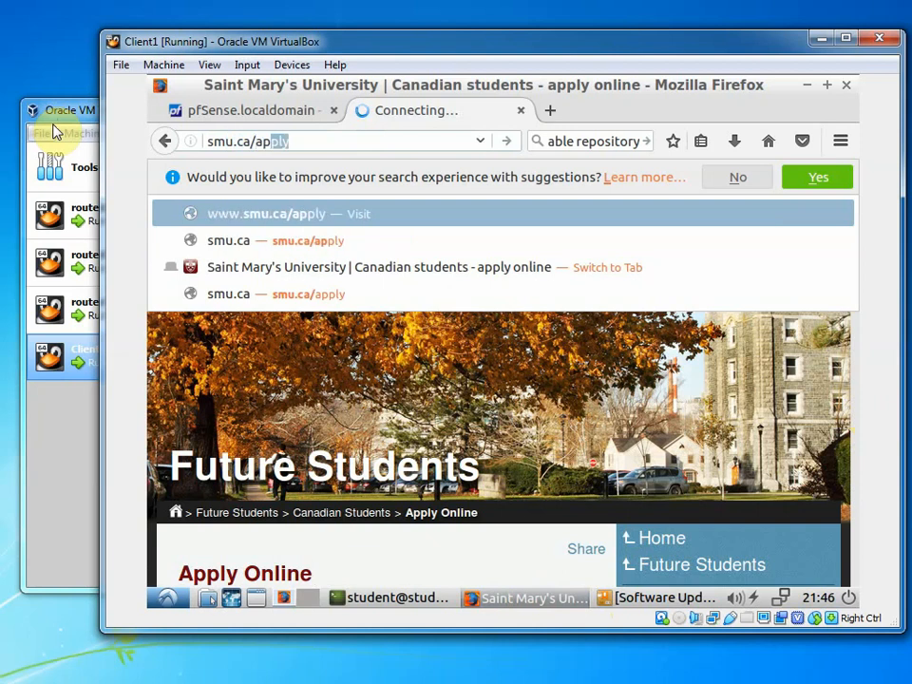
key("Return")
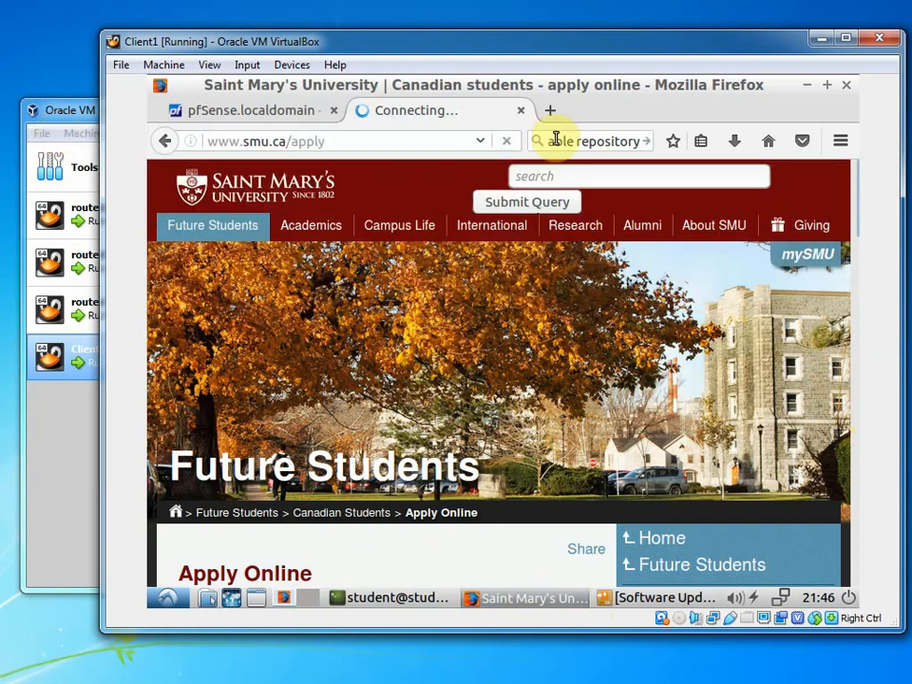